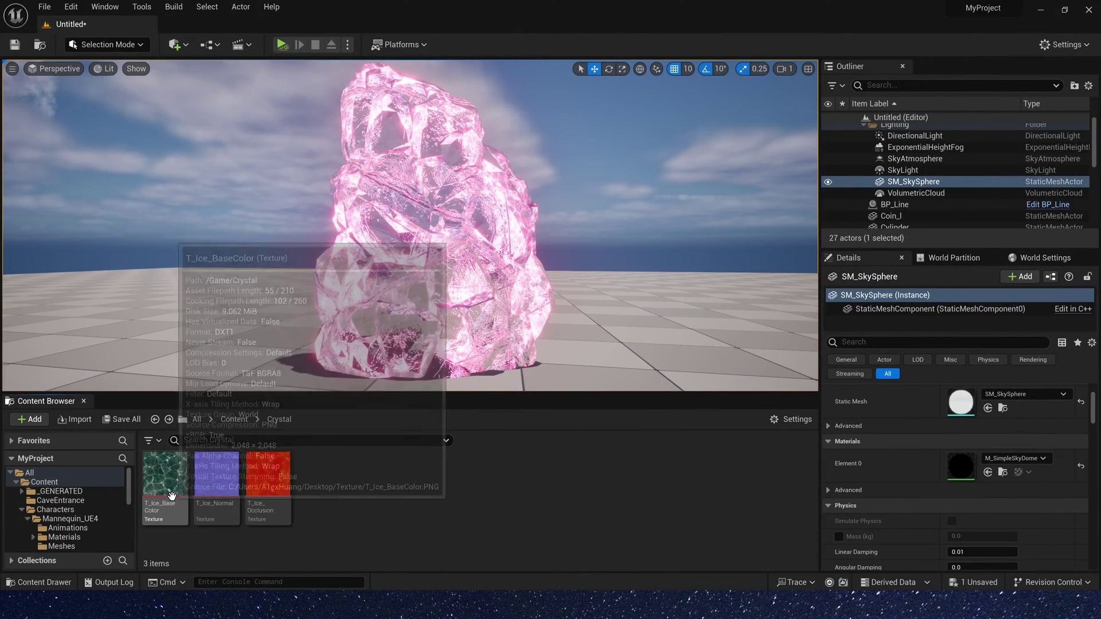
Open the T_Ice_BaseColor texture to examine its crack pattern, and put the texture window away.
{"action": "double_click", "coordinate": [166, 482]}
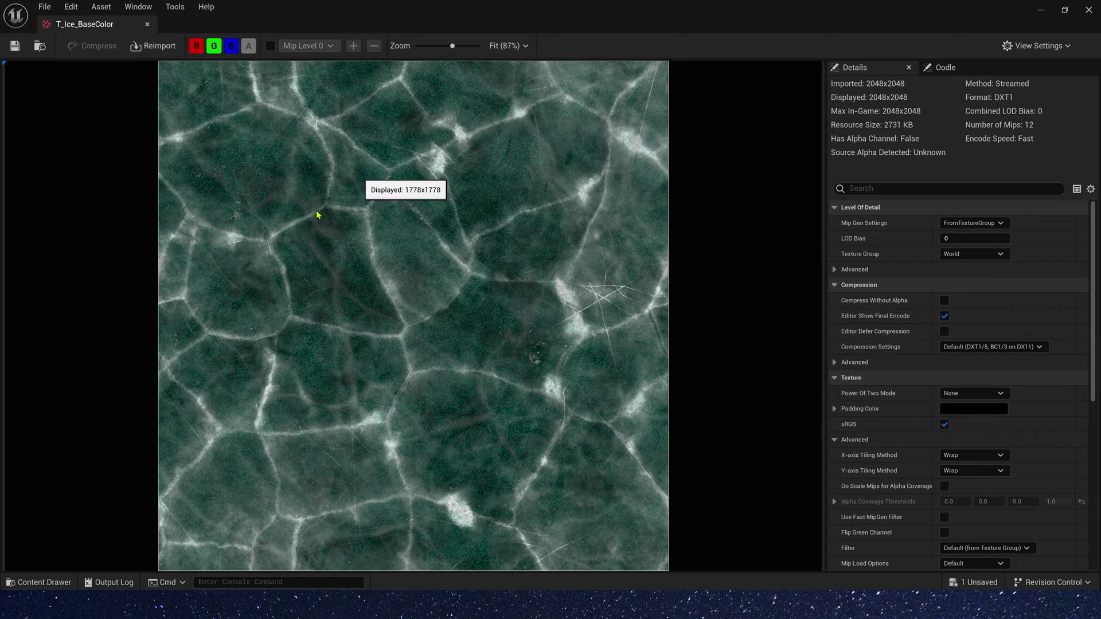
{"action": "left_click", "coordinate": [1040, 10]}
Create a material named M_Crystal in the Crystal folder and open it for editing.
{"action": "right_click", "coordinate": [374, 487]}
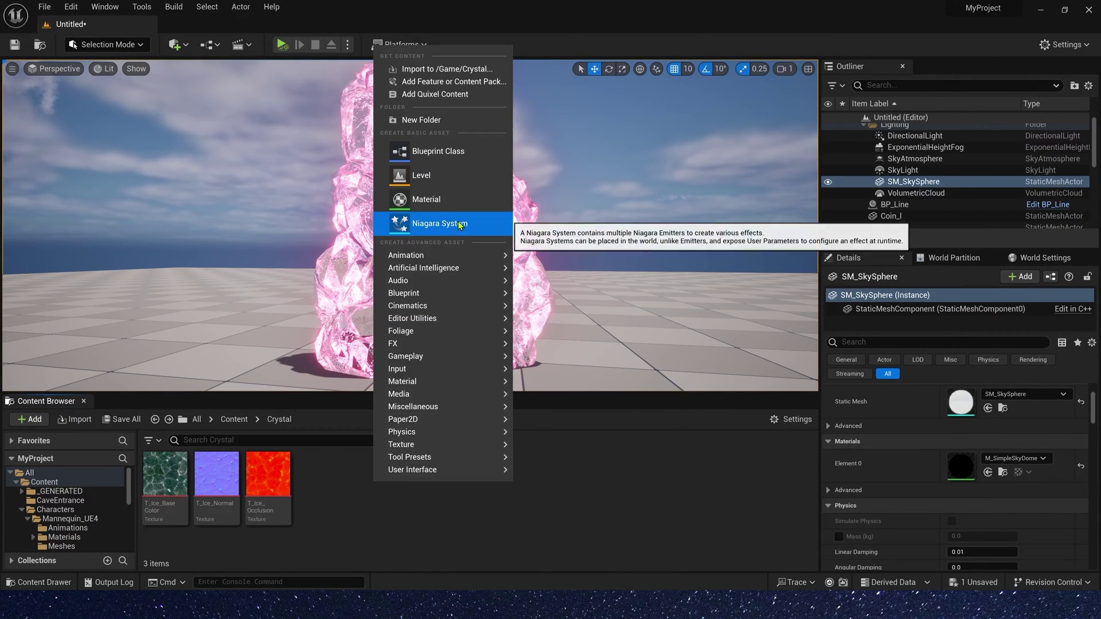
{"action": "left_click", "coordinate": [463, 200]}
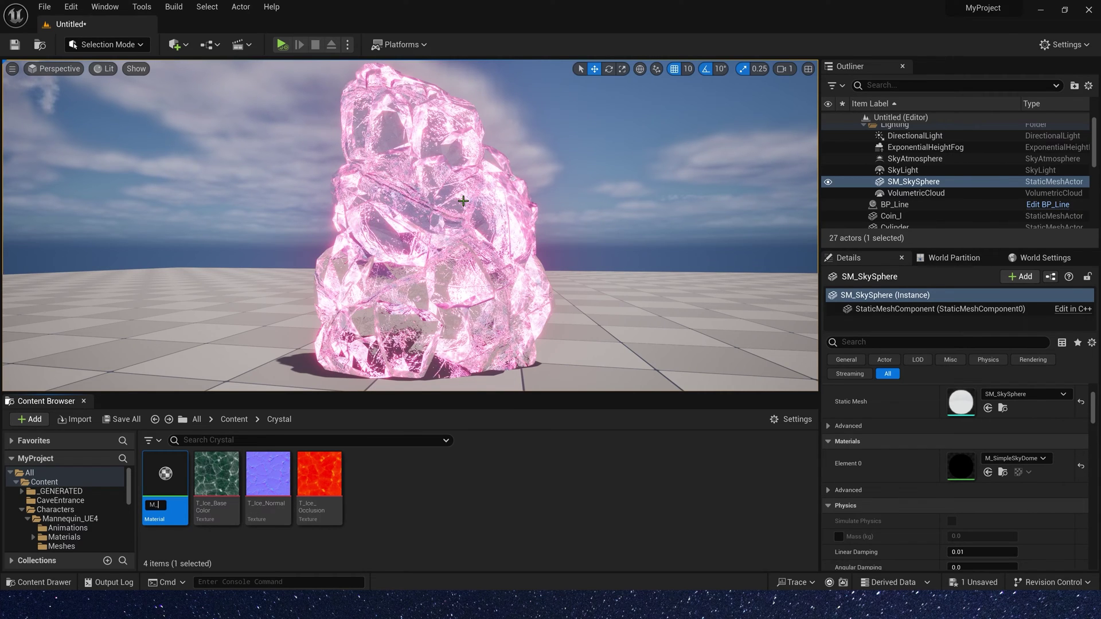
{"action": "type", "text": "M_Crystal"}
{"action": "key", "text": "Return"}
{"action": "double_click", "coordinate": [172, 493]}
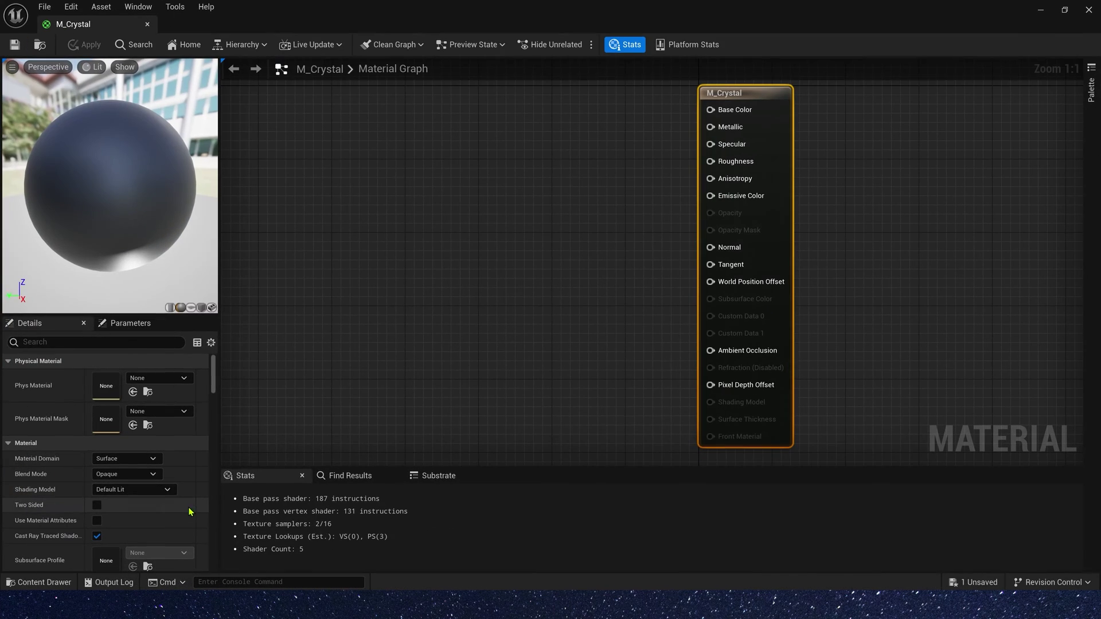
Add the ice base colour, normal and occlusion textures to the M_Crystal graph as Texture Samples and spread them apart.
{"action": "left_click_drag", "start_coordinate": [304, 6], "coordinate": [514, 29]}
{"action": "left_click", "coordinate": [219, 482]}
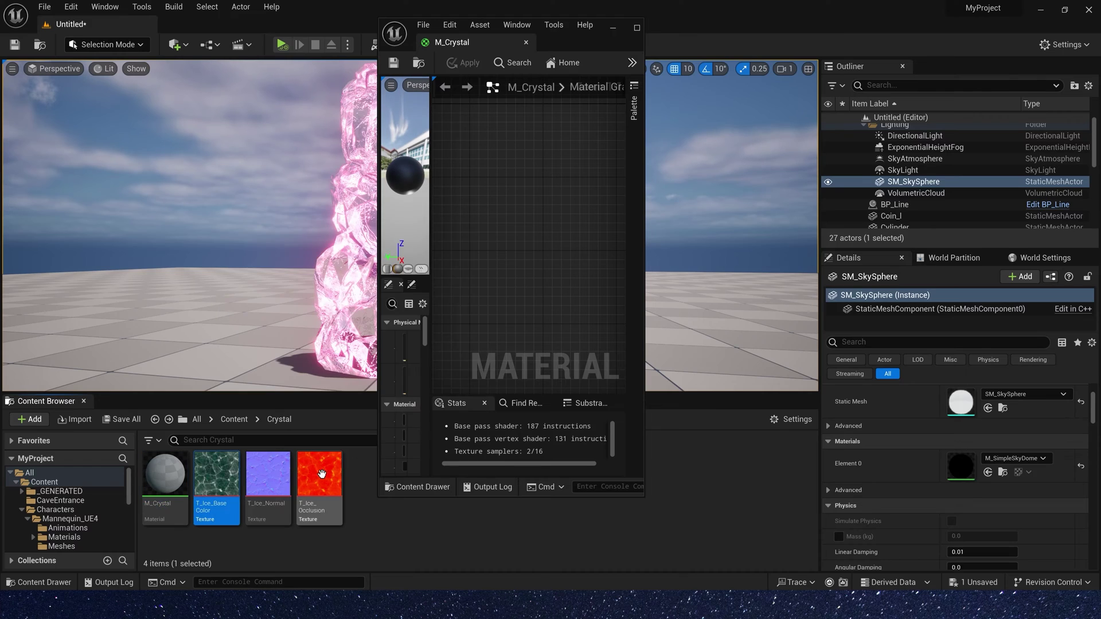
{"action": "left_click", "coordinate": [332, 481], "text": "shift"}
{"action": "left_click_drag", "start_coordinate": [343, 491], "coordinate": [508, 181]}
{"action": "left_click", "coordinate": [636, 27]}
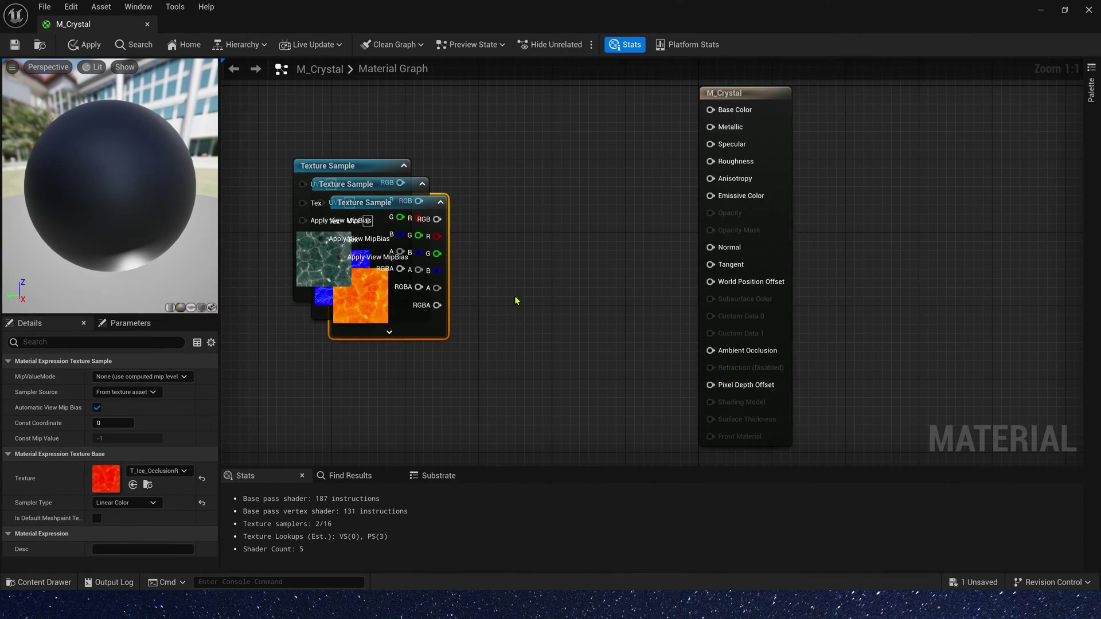
{"action": "right_click_drag", "start_coordinate": [476, 314], "coordinate": [608, 286]}
{"action": "left_click_drag", "start_coordinate": [516, 241], "coordinate": [491, 409]}
{"action": "left_click_drag", "start_coordinate": [458, 237], "coordinate": [470, 133]}
Set the material's Blend Mode to Translucent.
{"action": "left_click", "coordinate": [302, 329]}
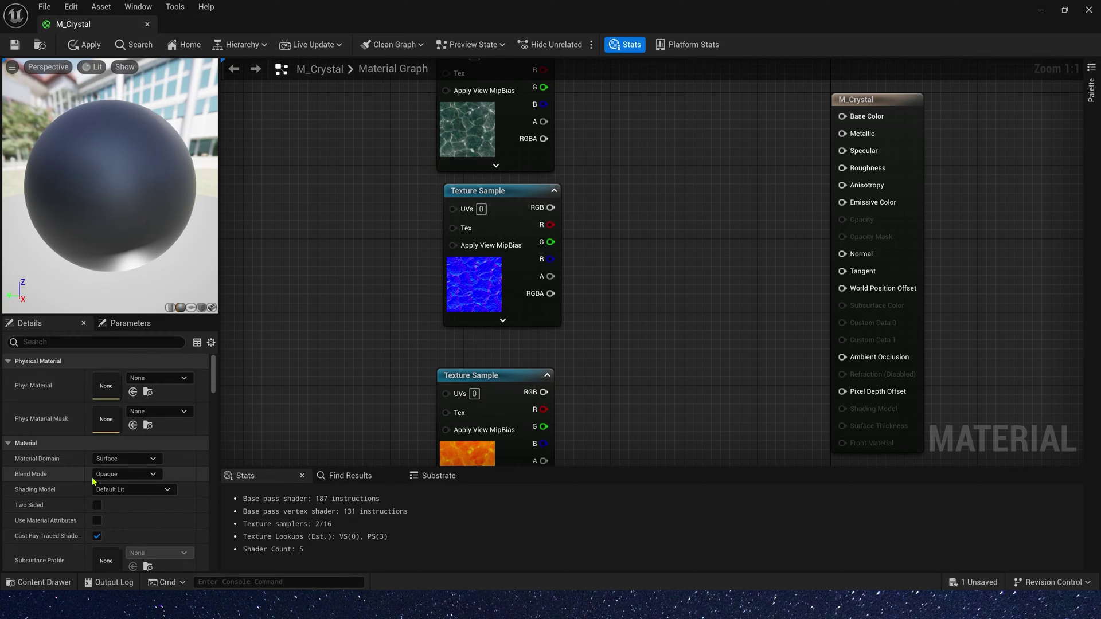
{"action": "left_click", "coordinate": [130, 476]}
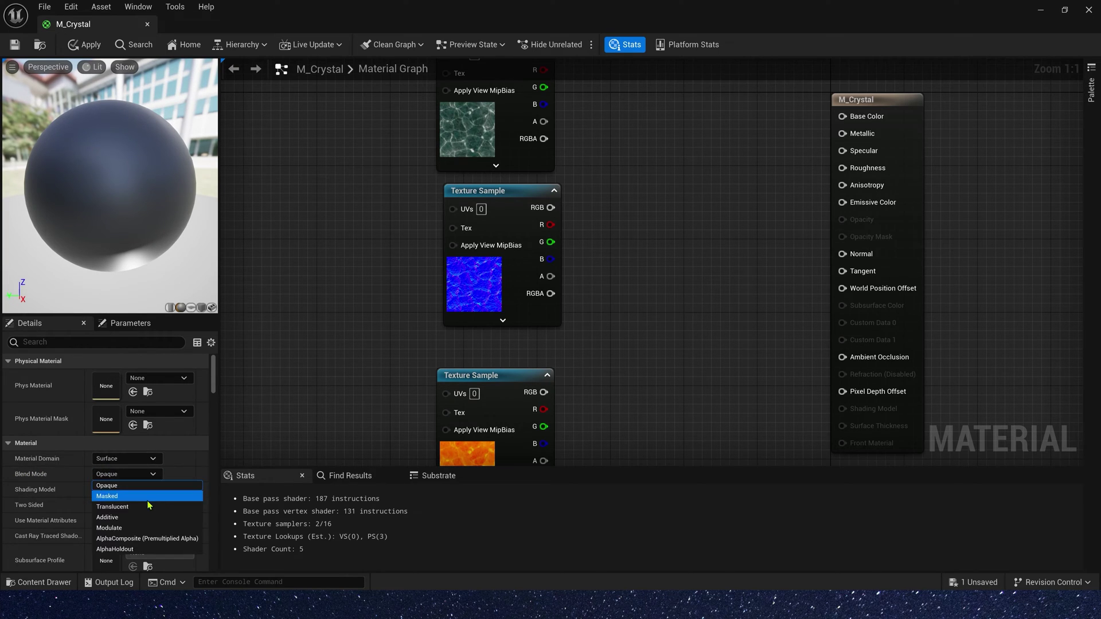
{"action": "left_click", "coordinate": [123, 507]}
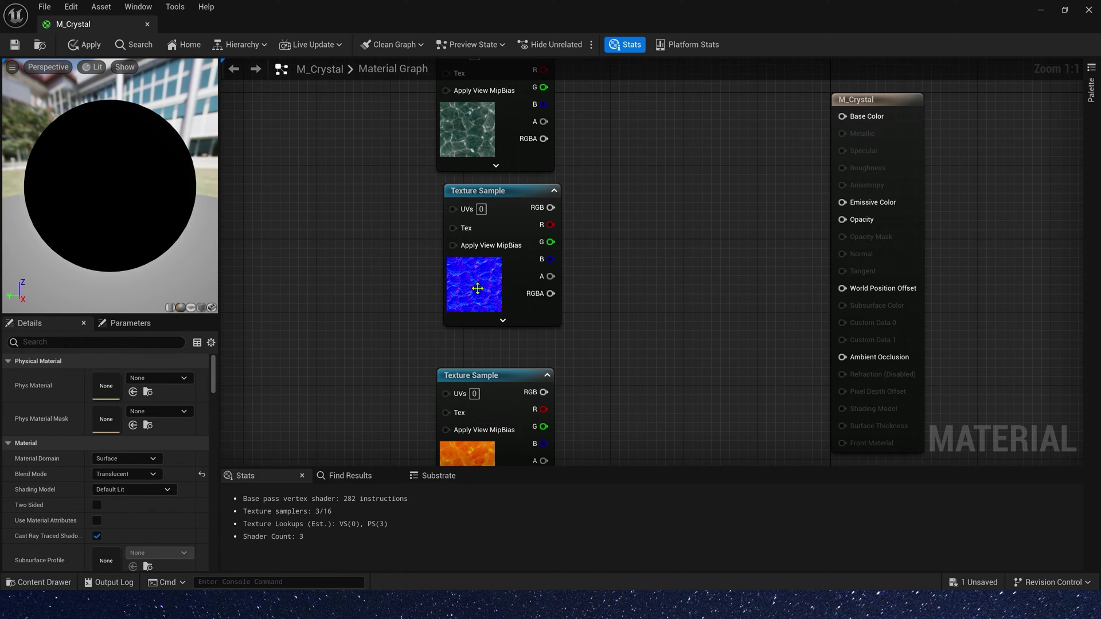
Reposition the normal map's Texture Sample and connect its RGB output to the material's Normal input.
{"action": "left_click_drag", "start_coordinate": [478, 288], "coordinate": [461, 316]}
{"action": "left_click", "coordinate": [592, 258]}
{"action": "left_click_drag", "start_coordinate": [535, 236], "coordinate": [859, 258]}
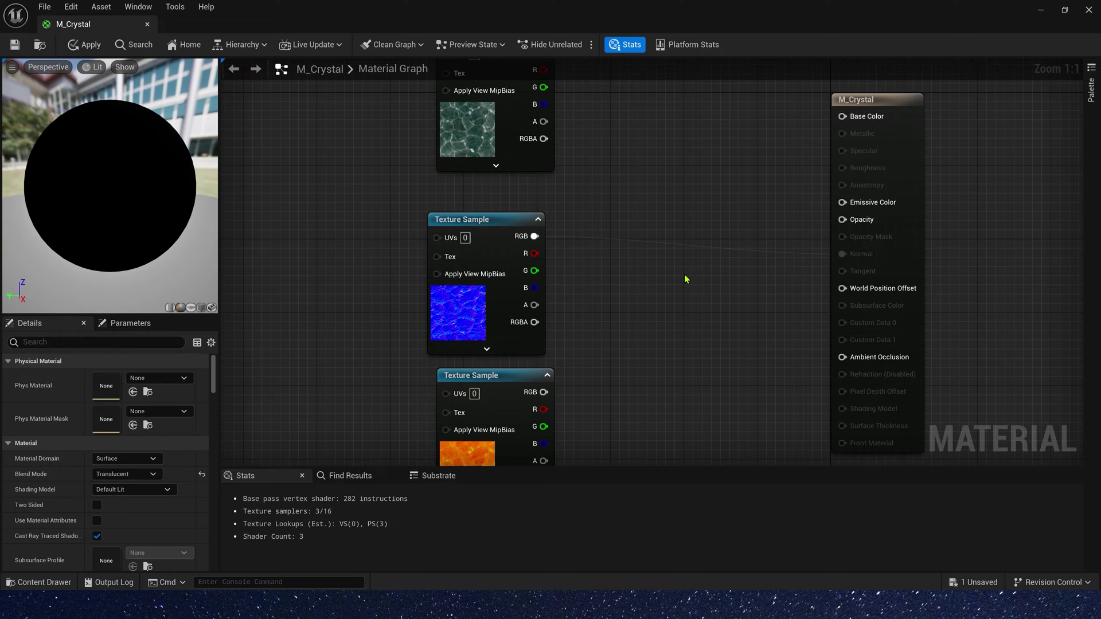
Set the material's translucency Lighting Mode to Surface TranslucencyVolume.
{"action": "scroll", "coordinate": [128, 435], "scroll_direction": "down", "scroll_amount": 5}
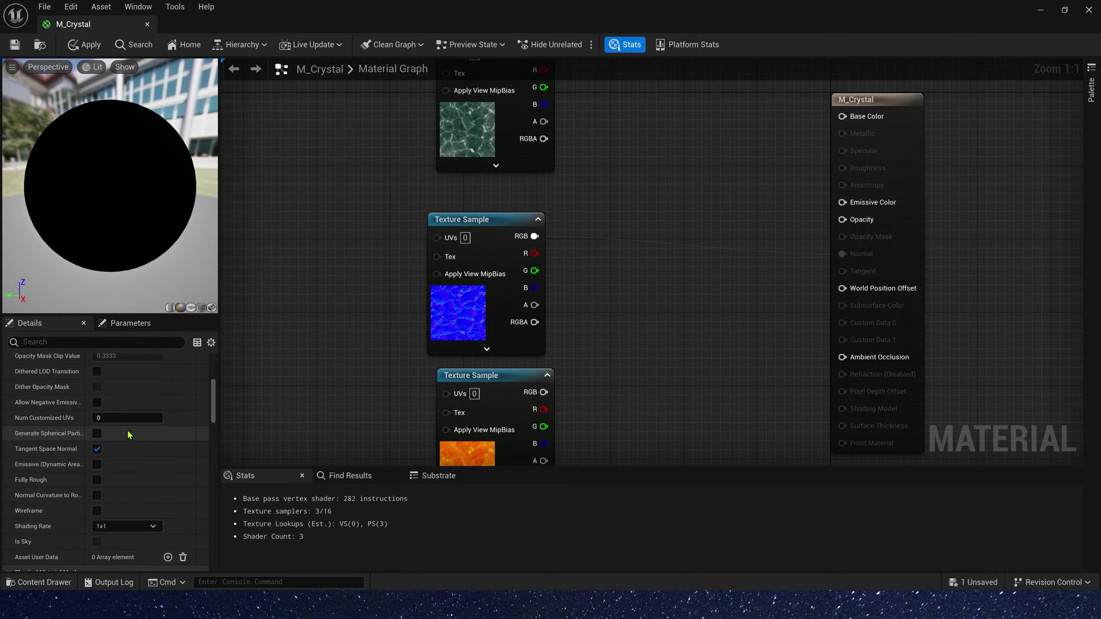
{"action": "scroll", "coordinate": [128, 435], "scroll_direction": "down", "scroll_amount": 8}
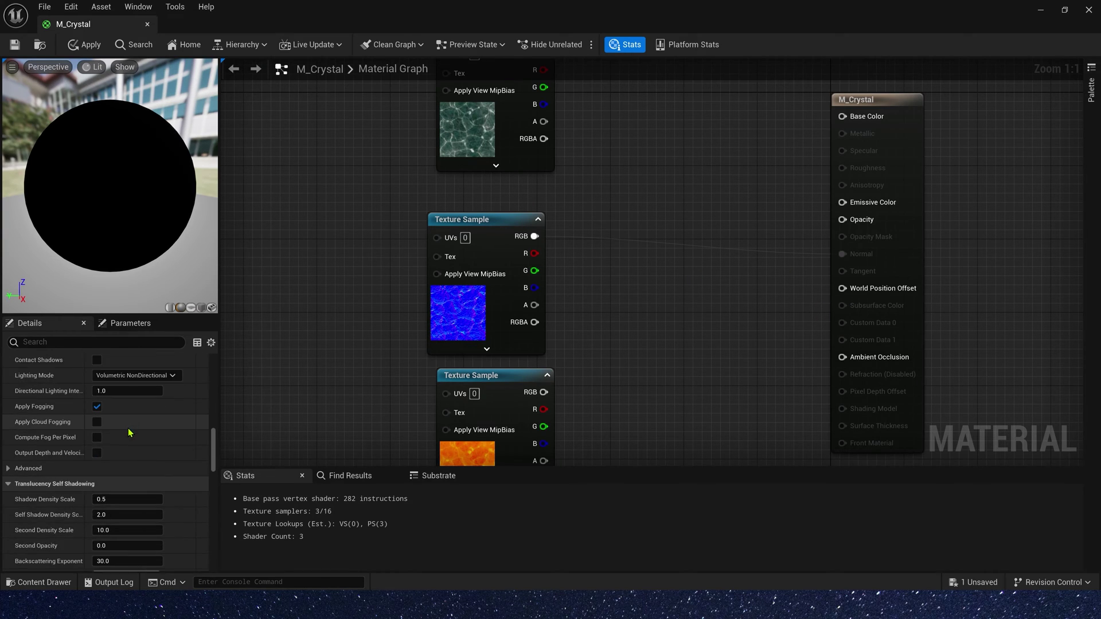
{"action": "scroll", "coordinate": [130, 436], "scroll_direction": "up", "scroll_amount": 3}
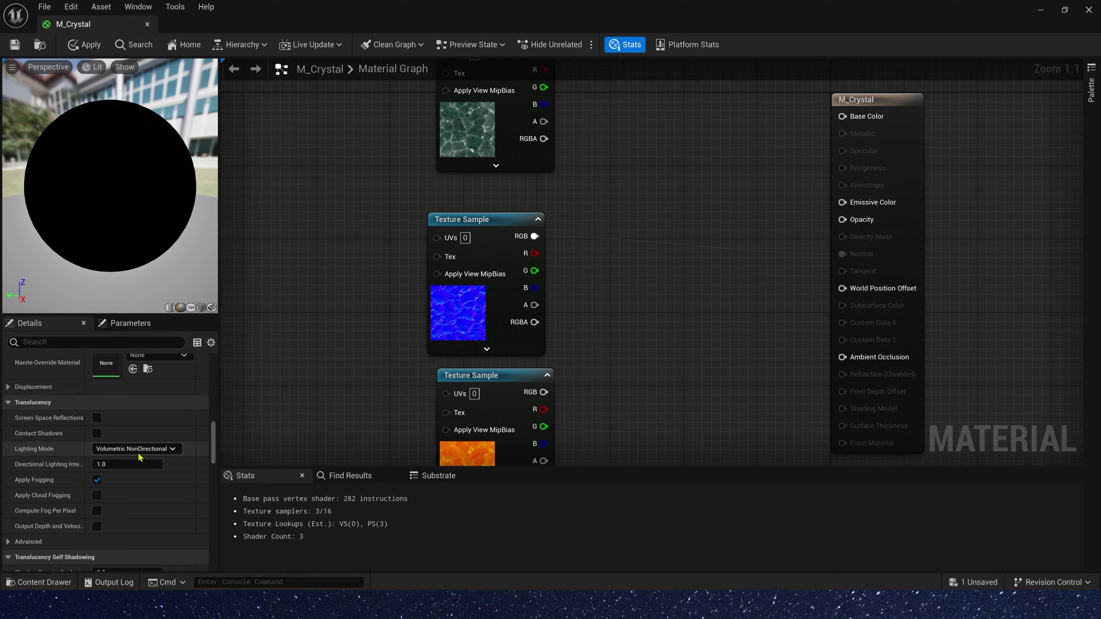
{"action": "left_click", "coordinate": [139, 453]}
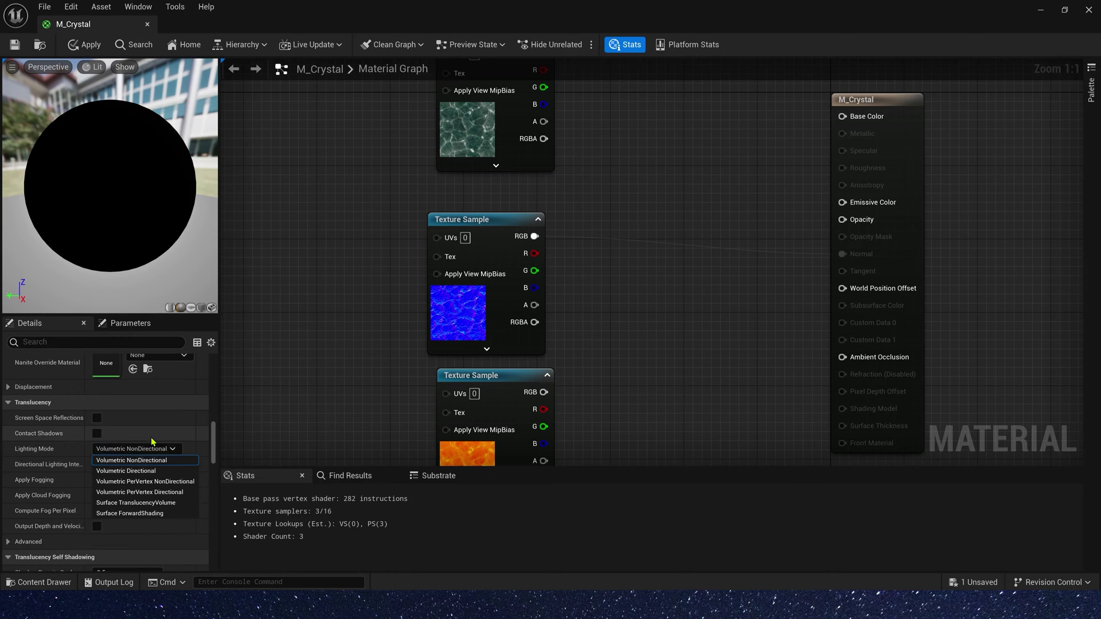
{"action": "left_click", "coordinate": [144, 503]}
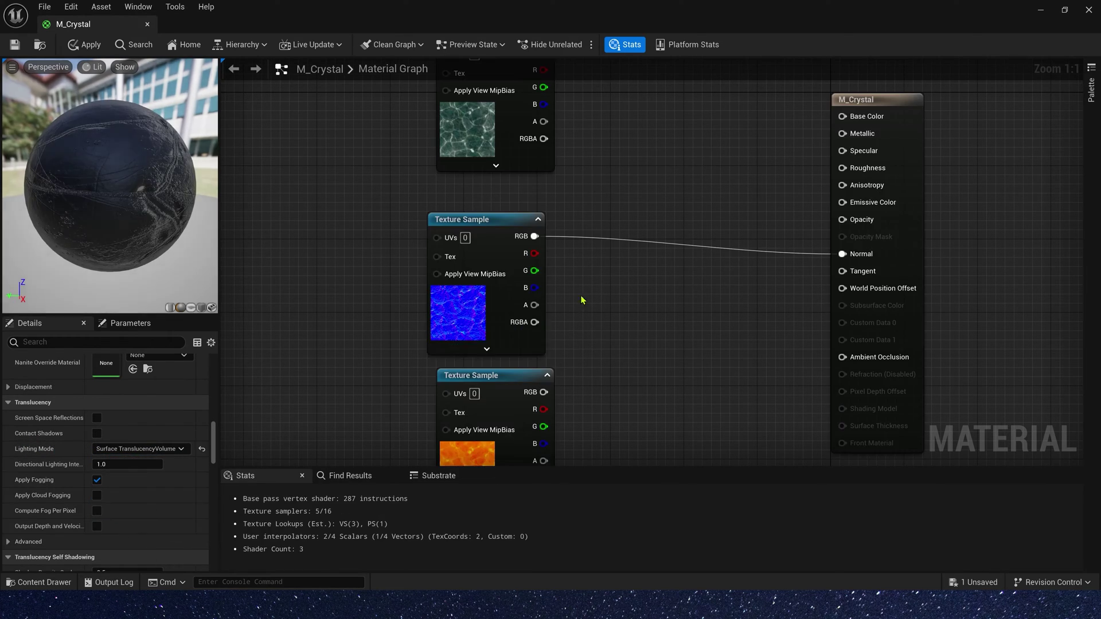
Connect the occlusion texture's channels to the material's Ambient Occlusion, Roughness and Metallic inputs.
{"action": "right_click_drag", "start_coordinate": [671, 286], "coordinate": [628, 303]}
{"action": "left_click_drag", "start_coordinate": [543, 365], "coordinate": [840, 145]}
{"action": "left_click_drag", "start_coordinate": [534, 420], "coordinate": [843, 111]}
Move the base colour Texture Sample clear of the other nodes and connect its RGB output to a new Power node's Base.
{"action": "right_click_drag", "start_coordinate": [627, 211], "coordinate": [630, 282]}
{"action": "left_click_drag", "start_coordinate": [499, 269], "coordinate": [509, 269]}
{"action": "left_click", "coordinate": [503, 190]}
{"action": "right_click_drag", "start_coordinate": [550, 141], "coordinate": [605, 226]}
{"action": "left_click_drag", "start_coordinate": [548, 281], "coordinate": [300, 226]}
{"action": "right_click_drag", "start_coordinate": [447, 171], "coordinate": [537, 177]}
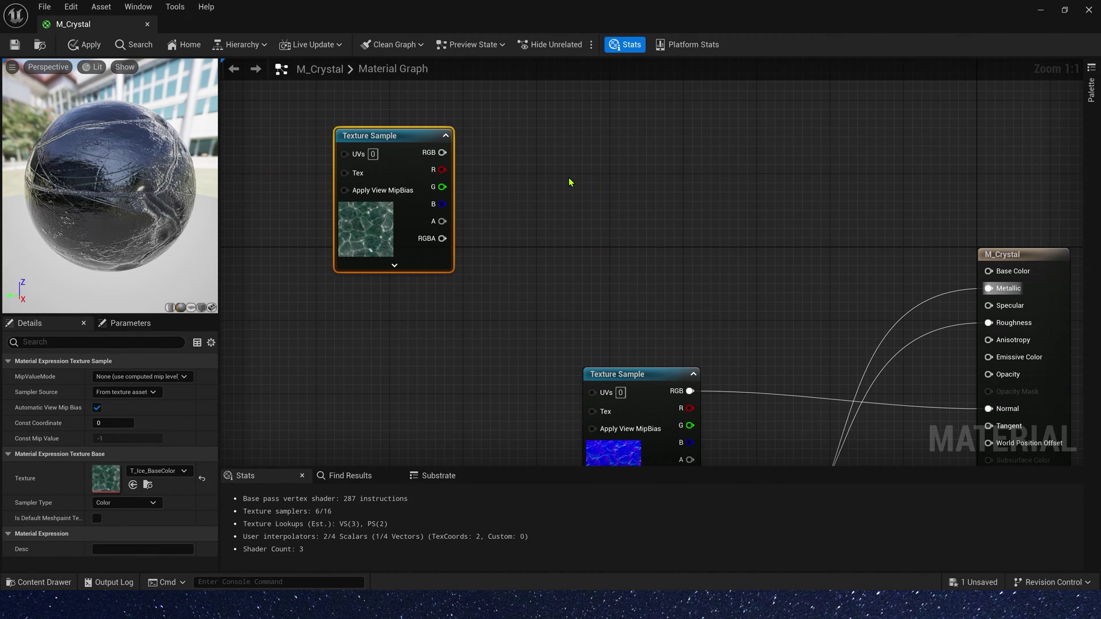
{"action": "key", "text": "e"}
{"action": "left_click", "coordinate": [538, 154]}
{"action": "left_click_drag", "start_coordinate": [442, 152], "coordinate": [547, 153]}
Add a Lerp node below the base colour texture and connect it to the Power node's Exp input.
{"action": "key", "text": "l"}
{"action": "left_click", "coordinate": [481, 272]}
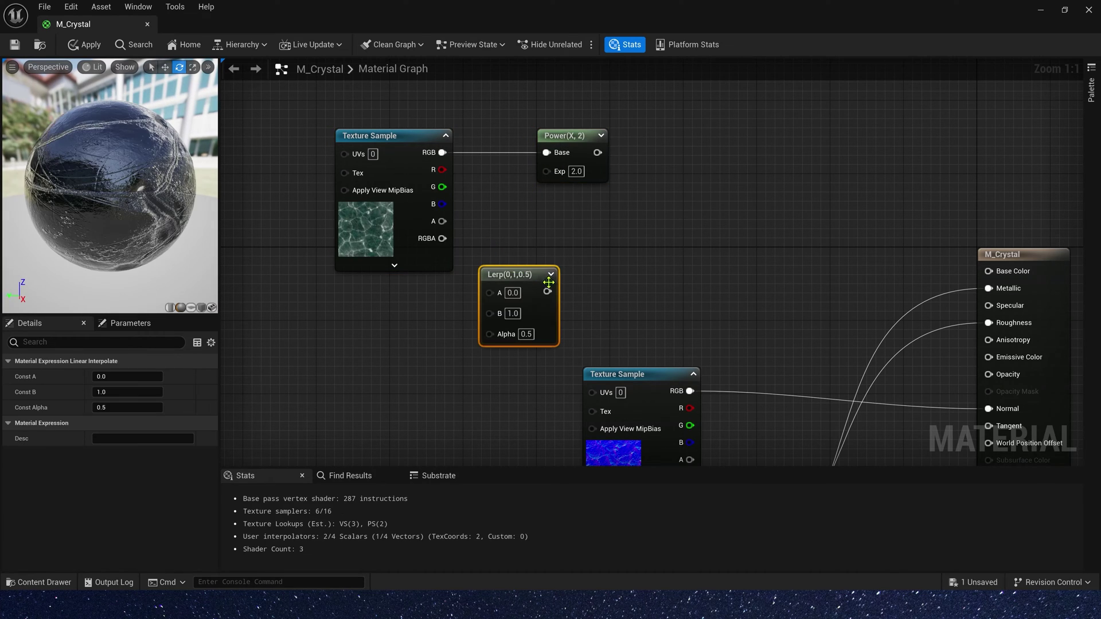
{"action": "left_click_drag", "start_coordinate": [548, 291], "coordinate": [563, 171]}
{"action": "right_click_drag", "start_coordinate": [495, 221], "coordinate": [569, 184]}
{"action": "left_click_drag", "start_coordinate": [581, 235], "coordinate": [547, 262]}
Add a Time node to the graph and place it well ahead of the Lerp node.
{"action": "right_click_drag", "start_coordinate": [507, 241], "coordinate": [621, 191]}
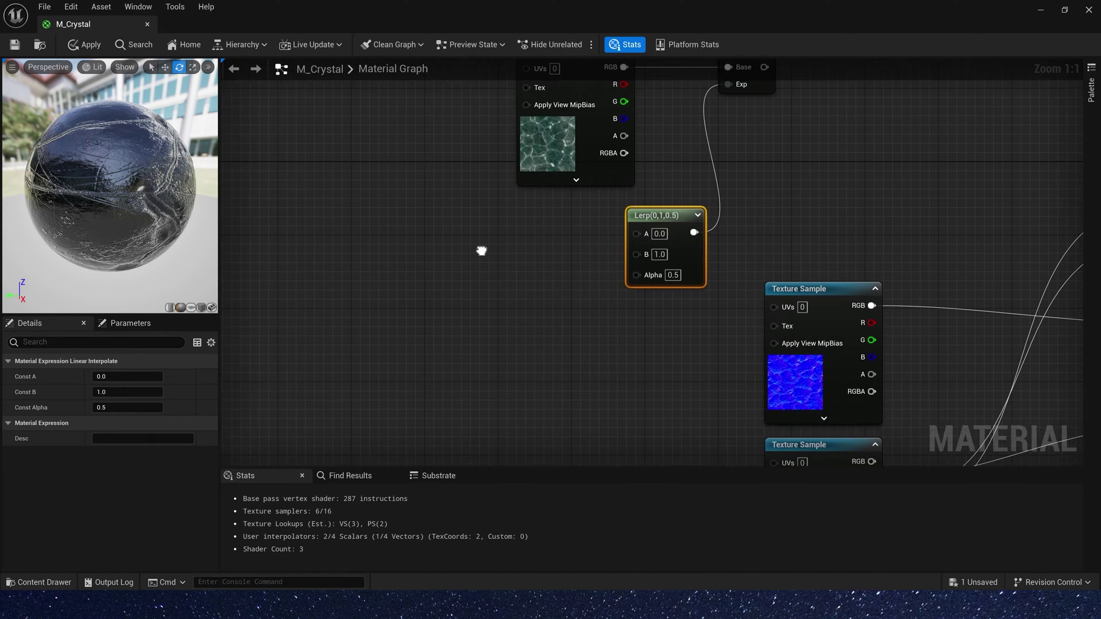
{"action": "right_click", "coordinate": [377, 288]}
{"action": "type", "text": "tiem"}
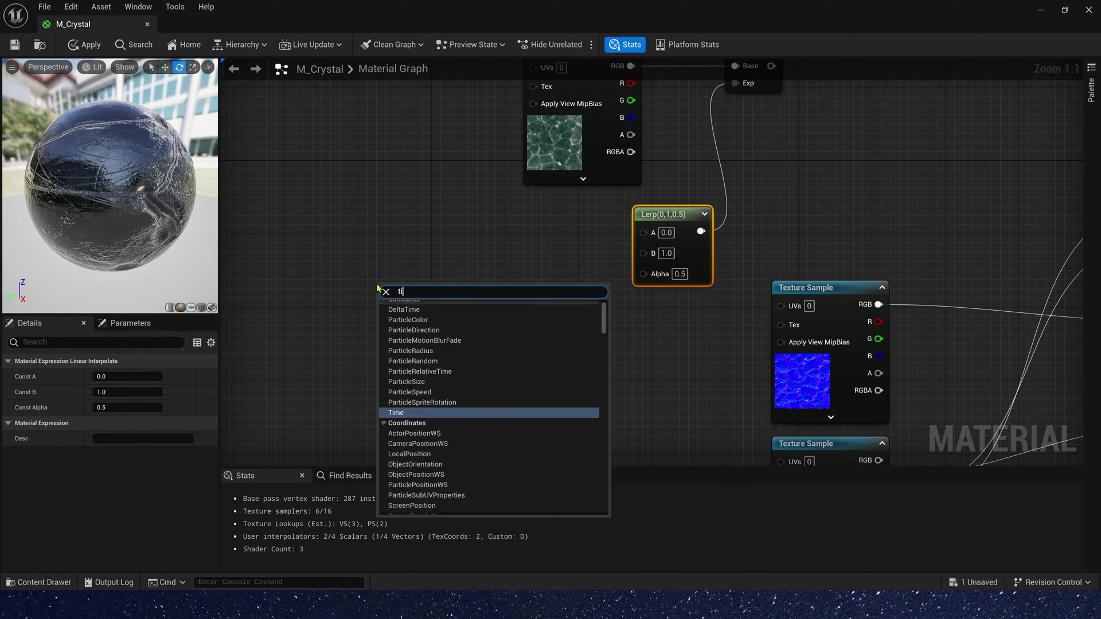
{"action": "key", "text": "BackSpace"}
{"action": "key", "text": "BackSpace"}
{"action": "type", "text": "me"}
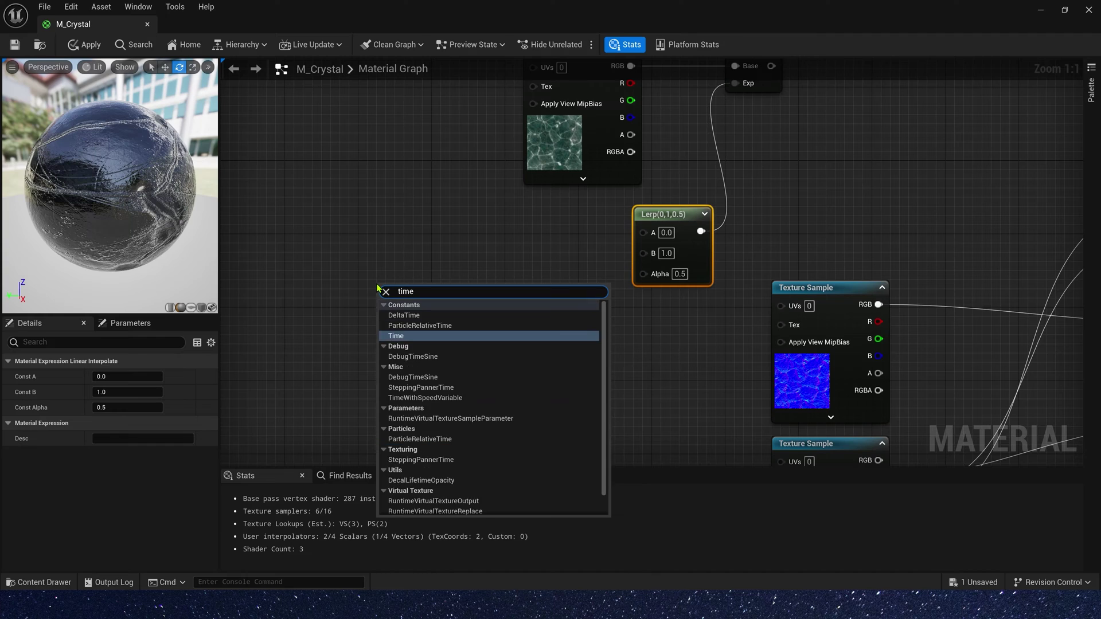
{"action": "key", "text": "Return"}
{"action": "right_click_drag", "start_coordinate": [352, 268], "coordinate": [434, 227]}
{"action": "left_click_drag", "start_coordinate": [501, 256], "coordinate": [365, 293]}
Chain the Time node through a Sine node and a ConstantBiasScale node into the Lerp's Alpha.
{"action": "left_click_drag", "start_coordinate": [370, 309], "coordinate": [719, 233]}
{"action": "type", "text": "sin"}
{"action": "key", "text": "Return"}
{"action": "type", "text": "bias"}
{"action": "key", "text": "Return"}
Set the Lerp node's A value to 2 and its B value to 3.
{"action": "right_click_drag", "start_coordinate": [719, 233], "coordinate": [551, 349]}
{"action": "left_click", "coordinate": [576, 307]}
{"action": "type", "text": "2"}
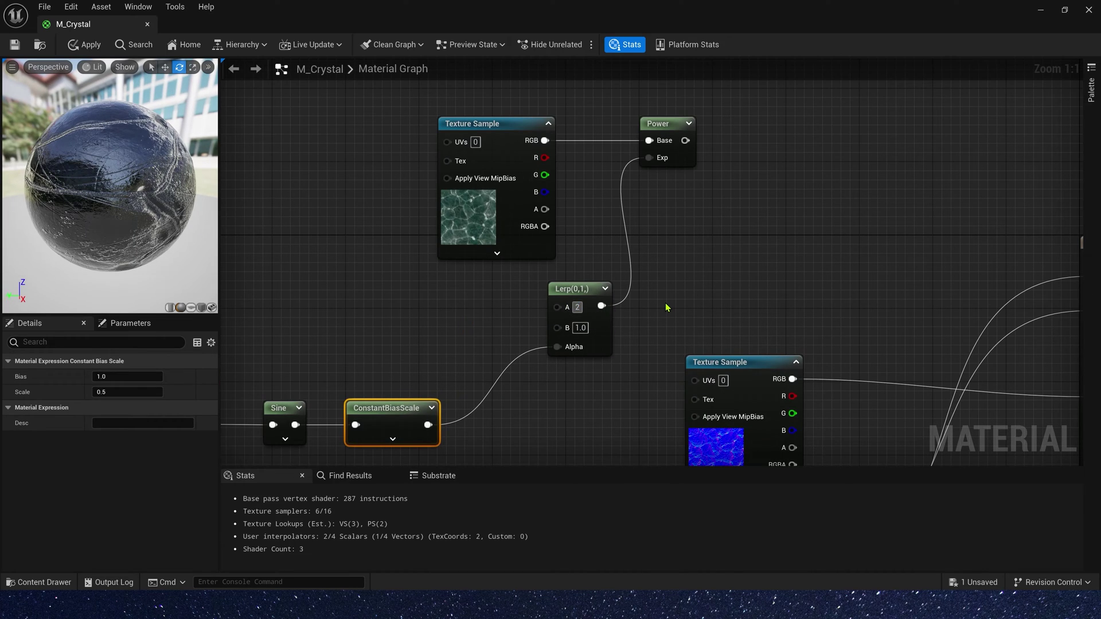
{"action": "left_click", "coordinate": [581, 327]}
Preview the Power node's result and switch the preview mesh to a plane.
{"action": "right_click", "coordinate": [669, 127]}
{"action": "left_click", "coordinate": [696, 145]}
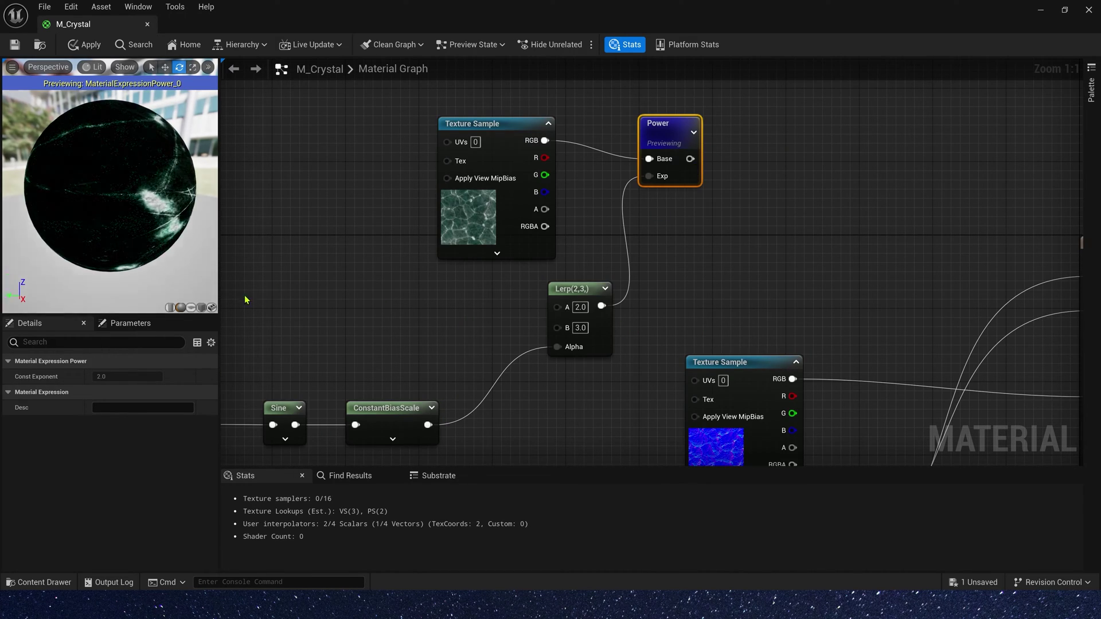
{"action": "left_click", "coordinate": [191, 308]}
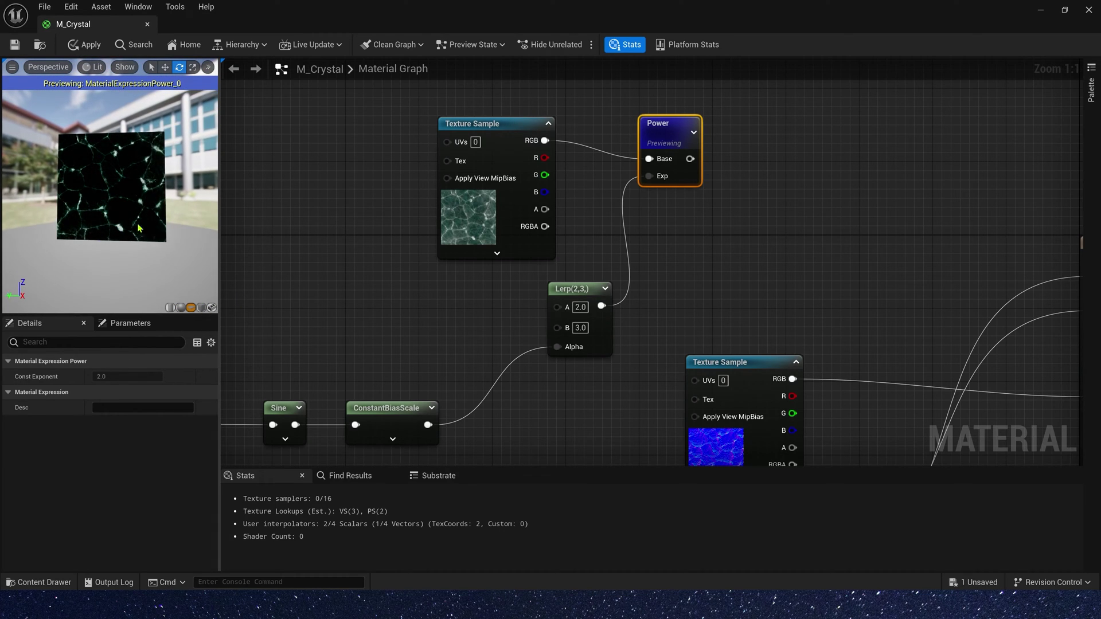
Duplicate the T_Ice_BaseColor Texture Sample into an empty area of the graph.
{"action": "scroll", "coordinate": [418, 263], "scroll_direction": "down", "scroll_amount": 2}
{"action": "right_click_drag", "start_coordinate": [336, 210], "coordinate": [467, 199]}
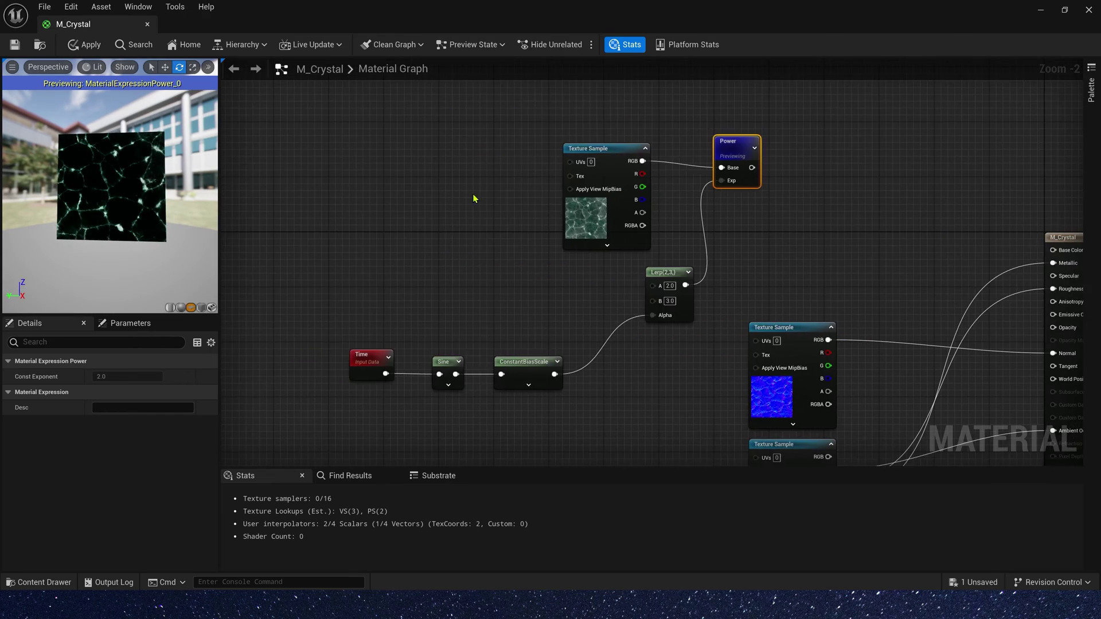
{"action": "scroll", "coordinate": [447, 201], "scroll_direction": "down", "scroll_amount": 2}
{"action": "left_click_drag", "start_coordinate": [659, 147], "coordinate": [390, 321]}
{"action": "left_click_drag", "start_coordinate": [547, 207], "coordinate": [369, 266]}
{"action": "left_click", "coordinate": [369, 252]}
{"action": "right_click_drag", "start_coordinate": [275, 183], "coordinate": [686, 297]}
{"action": "key", "text": "ctrl+v"}
{"action": "scroll", "coordinate": [457, 176], "scroll_direction": "up", "scroll_amount": 3}
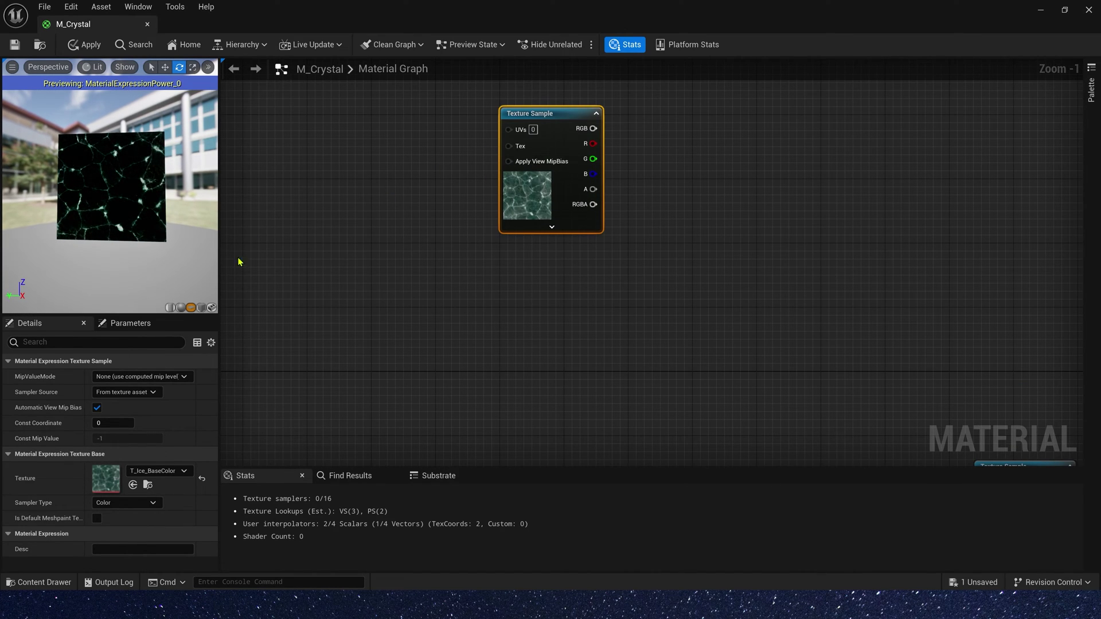
Add a Camera Vector node in the free space ahead of the duplicated Texture Sample.
{"action": "right_click_drag", "start_coordinate": [364, 253], "coordinate": [707, 342]}
{"action": "left_click", "coordinate": [708, 347]}
{"action": "right_click", "coordinate": [465, 206]}
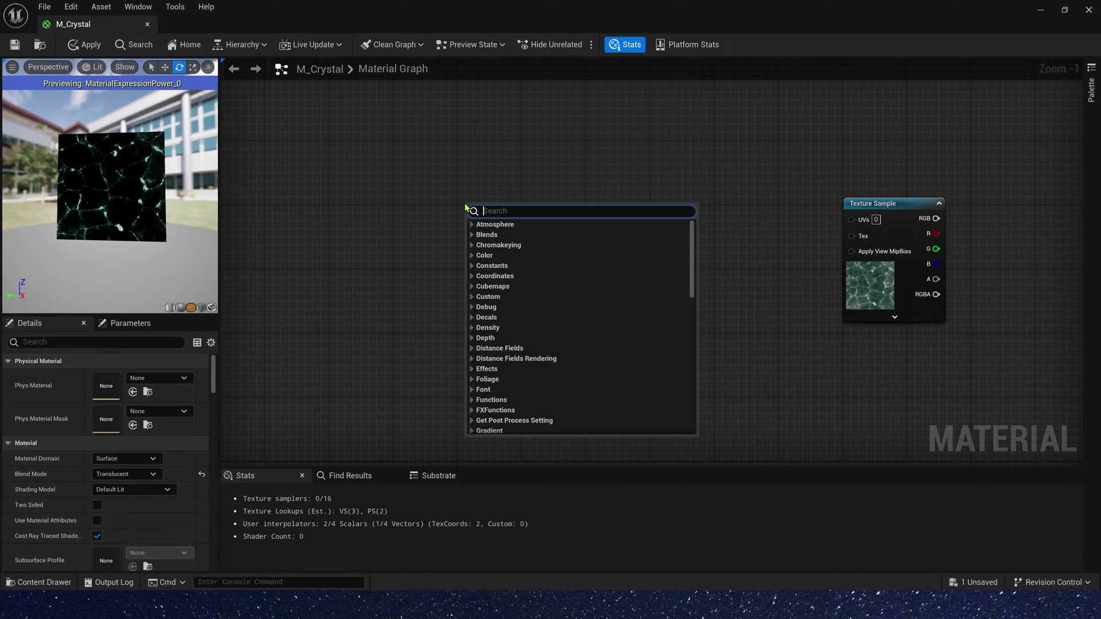
{"action": "type", "text": "camerav"}
{"action": "key", "text": "Return"}
{"action": "left_click_drag", "start_coordinate": [491, 223], "coordinate": [397, 218]}
{"action": "right_click_drag", "start_coordinate": [396, 218], "coordinate": [560, 215]}
Connect the Camera Vector to a new Transform node converting from World Space to Tangent Space.
{"action": "left_click_drag", "start_coordinate": [590, 223], "coordinate": [651, 220]}
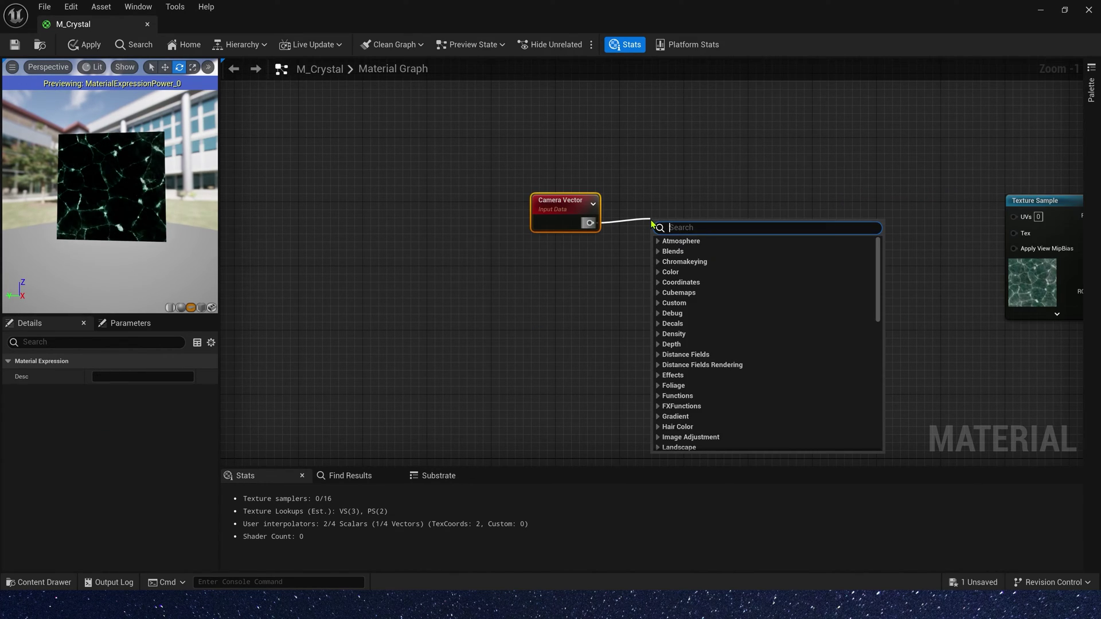
{"action": "type", "text": "tran"}
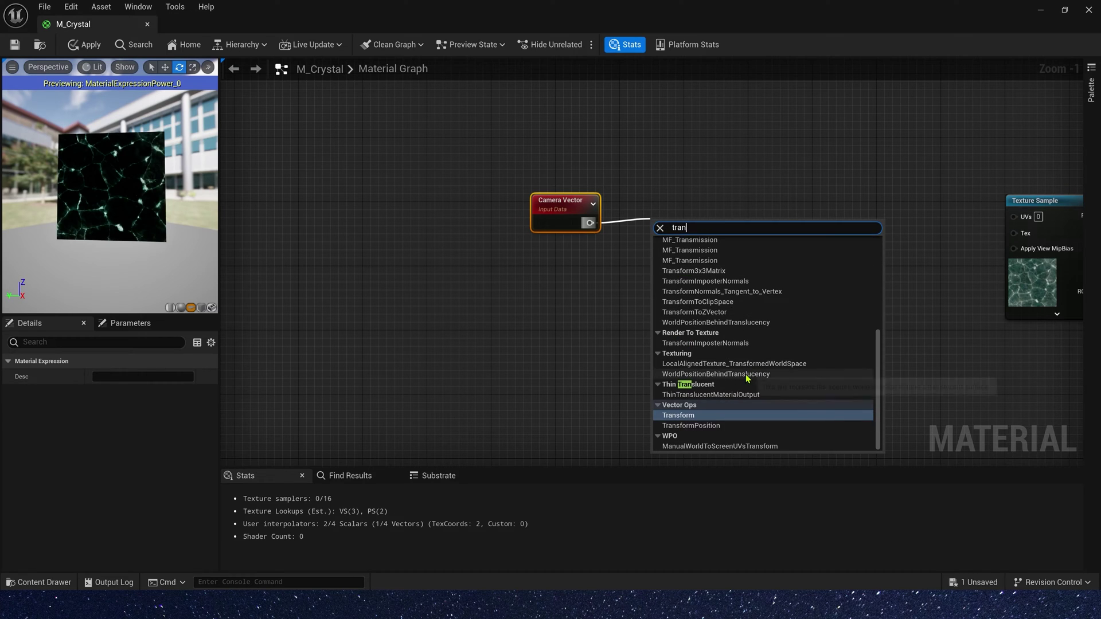
{"action": "left_click", "coordinate": [699, 416]}
{"action": "left_click", "coordinate": [127, 376]}
{"action": "left_click", "coordinate": [115, 408]}
{"action": "left_click", "coordinate": [127, 392]}
{"action": "left_click", "coordinate": [115, 403]}
Add a CustomReflectionVector node between the TransformVector node and the duplicated Texture Sample.
{"action": "right_click_drag", "start_coordinate": [823, 151], "coordinate": [690, 214]}
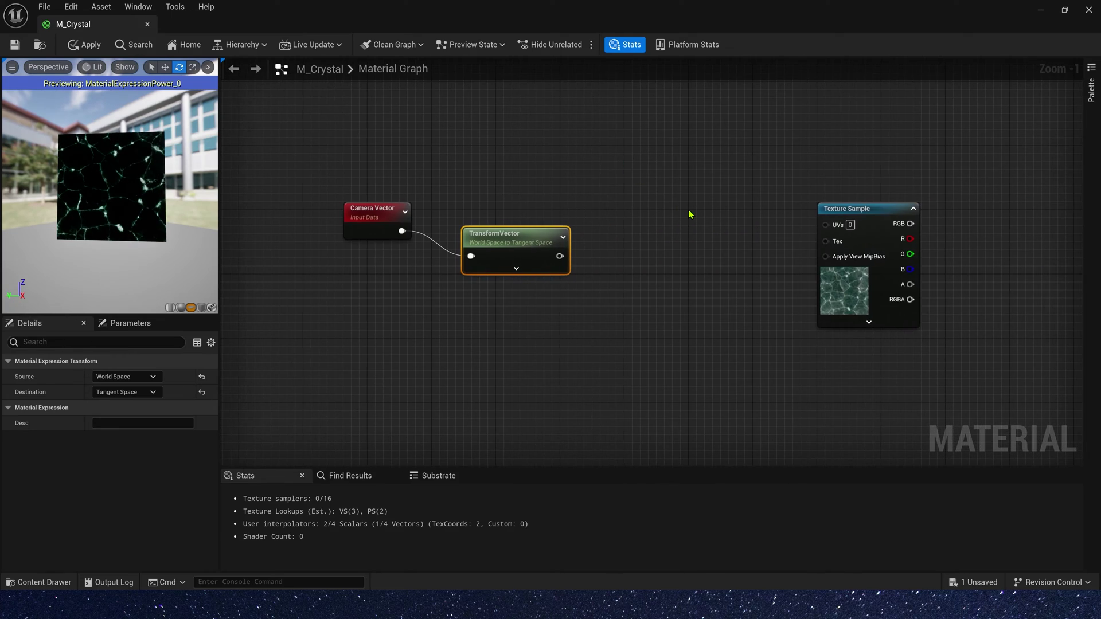
{"action": "right_click", "coordinate": [690, 214]}
{"action": "type", "text": "cus"}
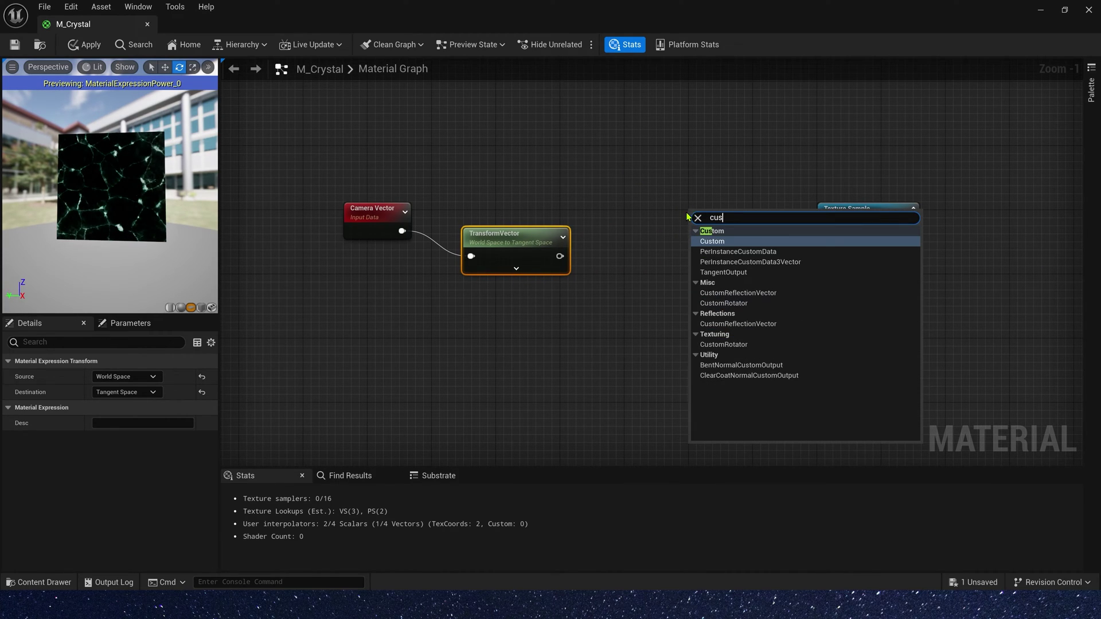
{"action": "left_click", "coordinate": [745, 325]}
{"action": "left_click_drag", "start_coordinate": [730, 211], "coordinate": [651, 204]}
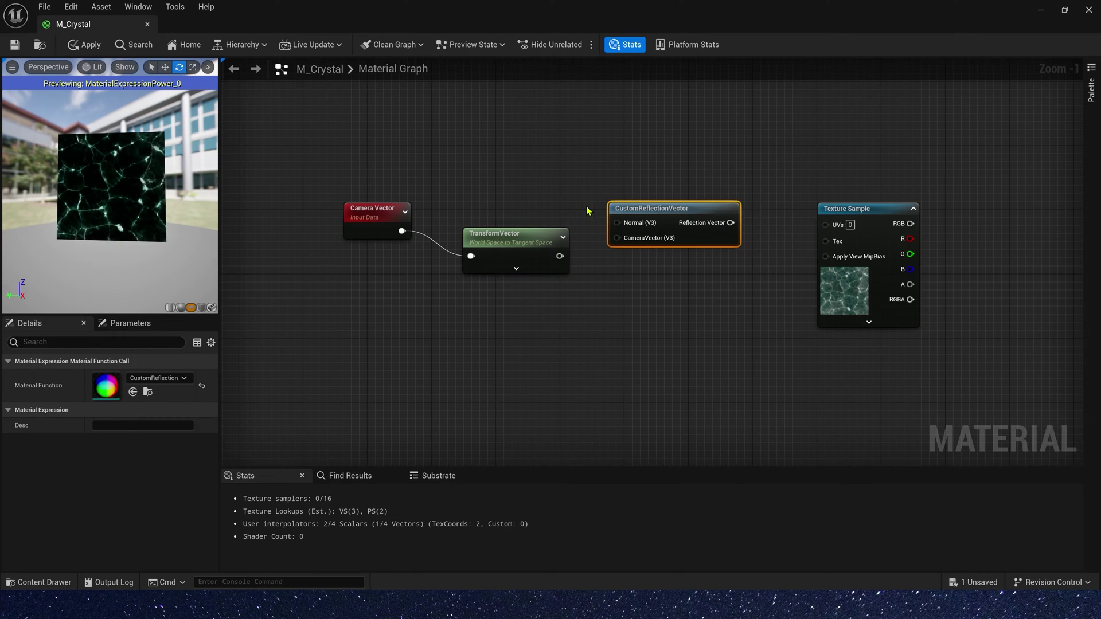
Connect the TransformVector output to the CustomReflectionVector's CameraVector input and line up the nodes.
{"action": "scroll", "coordinate": [431, 205], "scroll_direction": "up", "scroll_amount": 1}
{"action": "left_click_drag", "start_coordinate": [352, 218], "coordinate": [351, 252]}
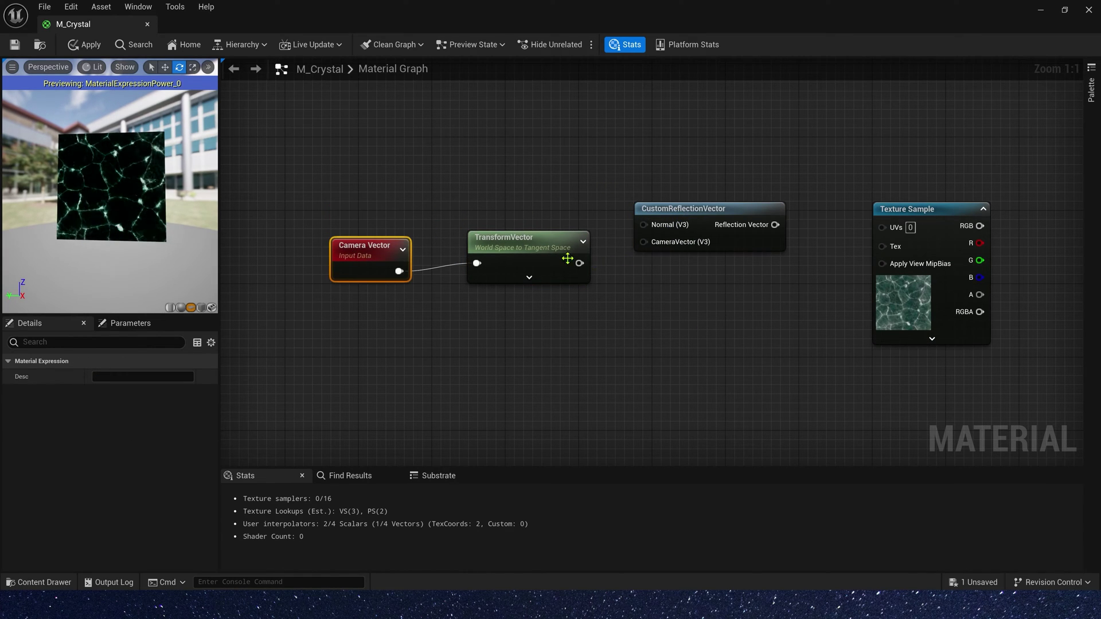
{"action": "left_click_drag", "start_coordinate": [568, 256], "coordinate": [662, 243]}
{"action": "left_click_drag", "start_coordinate": [689, 205], "coordinate": [699, 205]}
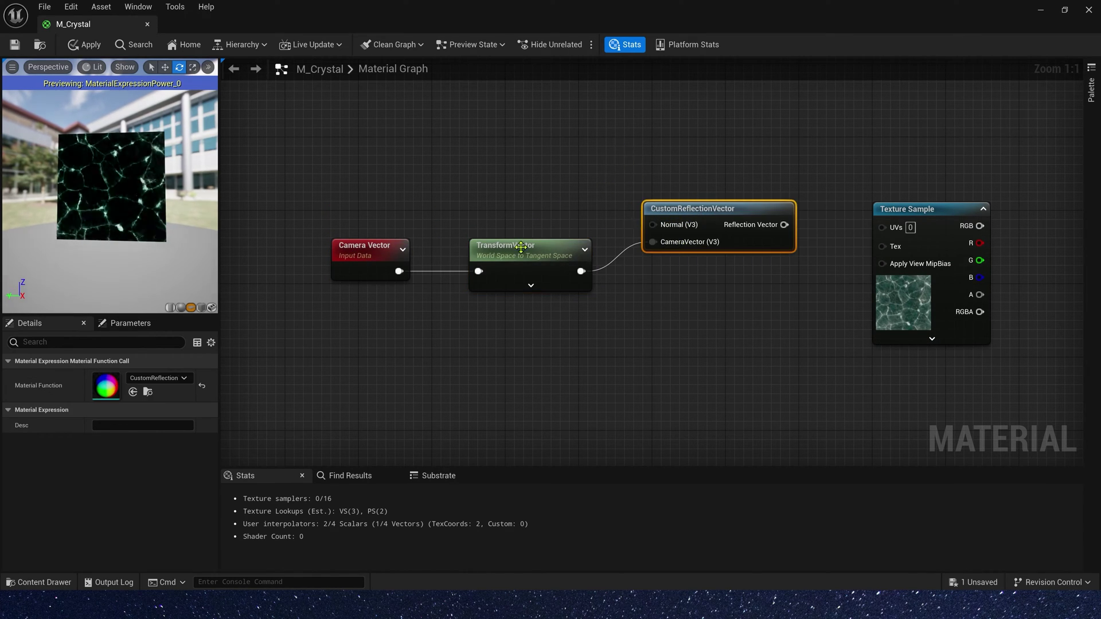
Add a Constant3Vector with value 0,0,1 and connect it to the CustomReflectionVector's Normal input.
{"action": "left_click", "coordinate": [527, 112]}
{"action": "left_click", "coordinate": [117, 423]}
{"action": "type", "text": "1"}
{"action": "key", "text": "Return"}
{"action": "left_click_drag", "start_coordinate": [630, 189], "coordinate": [575, 180]}
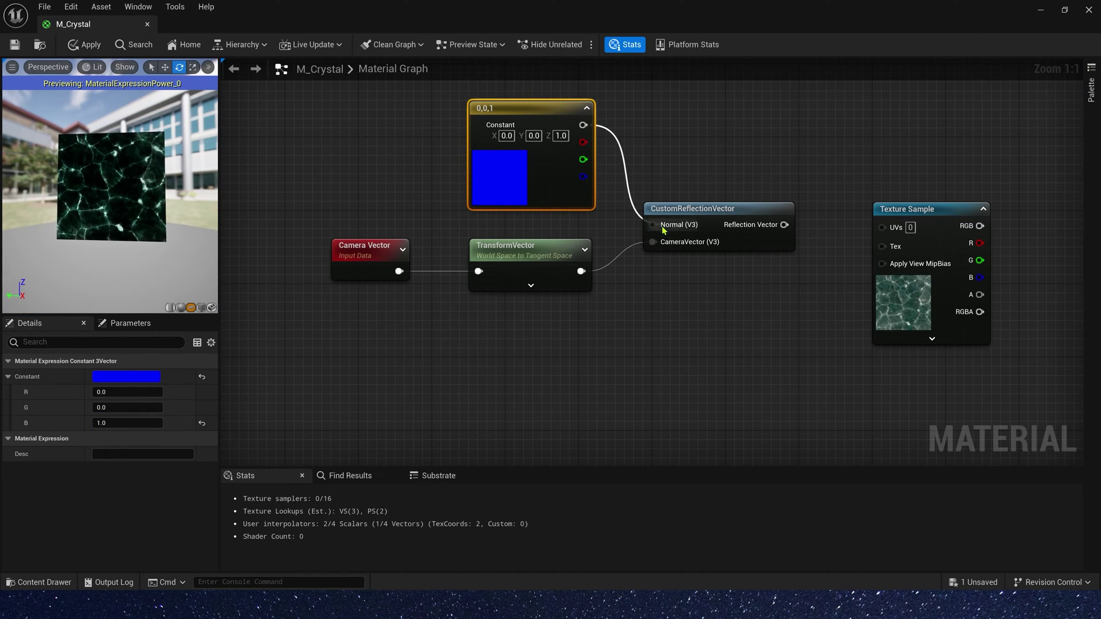
{"action": "left_click_drag", "start_coordinate": [657, 228], "coordinate": [655, 225]}
Move the reflection nodes farther from the Texture Sample and feed the Reflection Vector output into a new ComponentMask set to R and G.
{"action": "left_click_drag", "start_coordinate": [795, 156], "coordinate": [373, 319]}
{"action": "left_click_drag", "start_coordinate": [743, 212], "coordinate": [531, 226]}
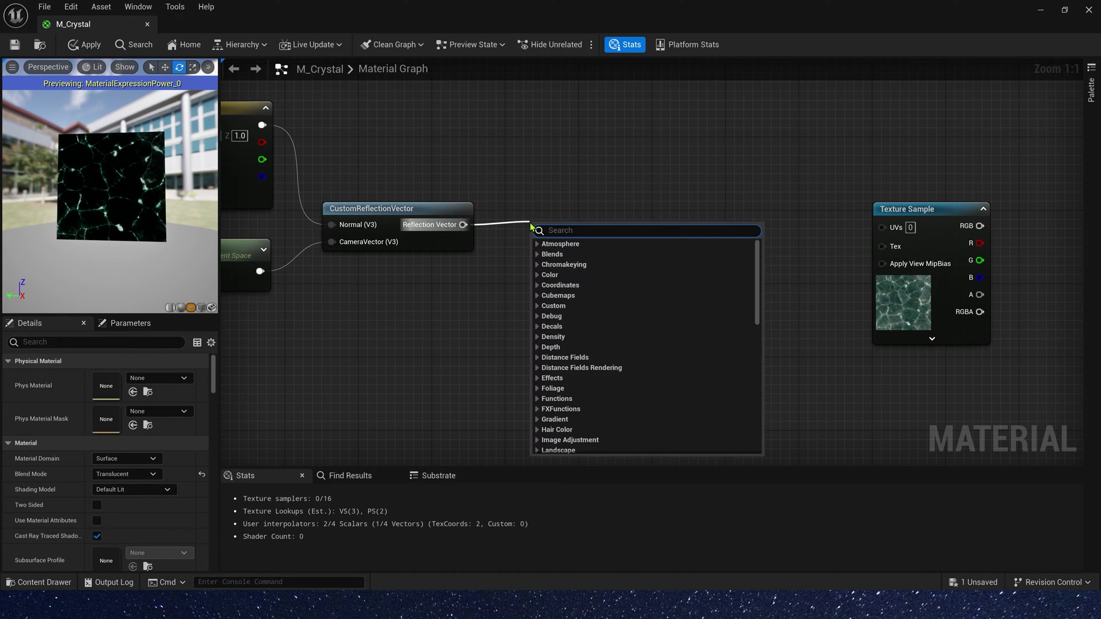
{"action": "type", "text": "com"}
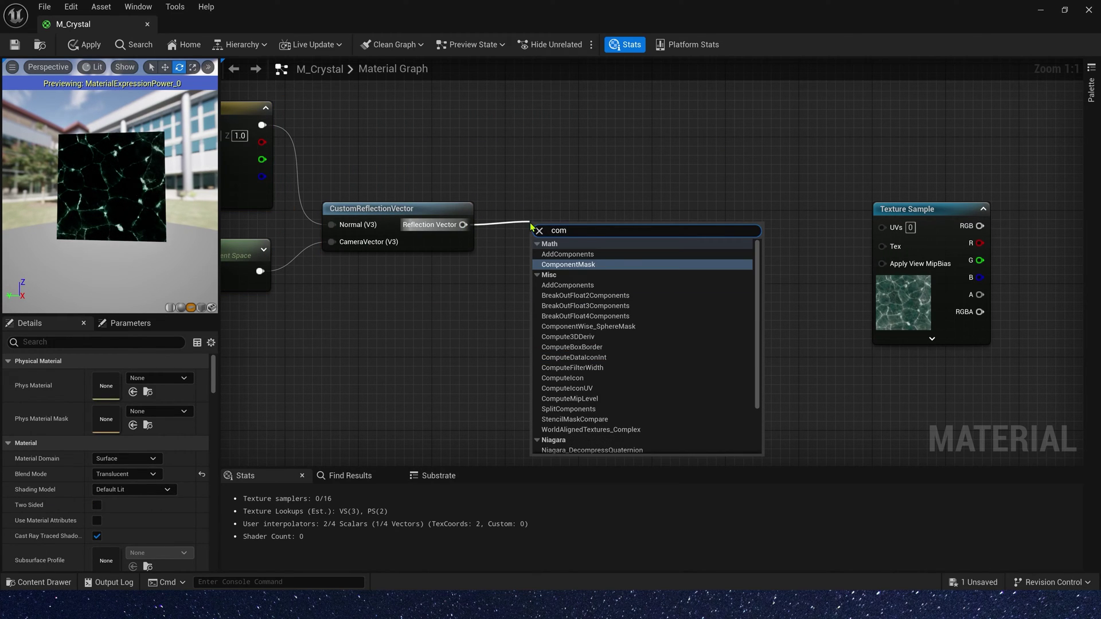
{"action": "left_click", "coordinate": [619, 264]}
{"action": "left_click_drag", "start_coordinate": [562, 225], "coordinate": [590, 170]}
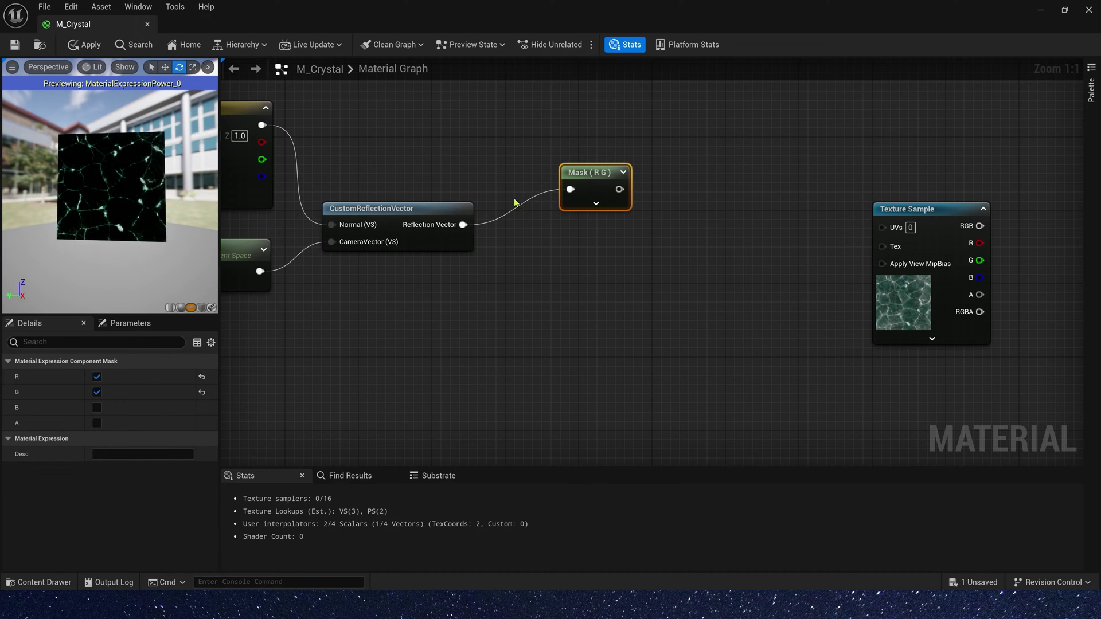
Duplicate the R G mask, set the copy to the B channel only, and feed it from the same Reflection Vector output.
{"action": "key", "text": "ctrl+c"}
{"action": "key", "text": "ctrl+v"}
{"action": "left_click", "coordinate": [97, 408]}
Add a Multiply node with the R G mask connected to its A input and align it with the mask.
{"action": "right_click_drag", "start_coordinate": [798, 147], "coordinate": [614, 147]}
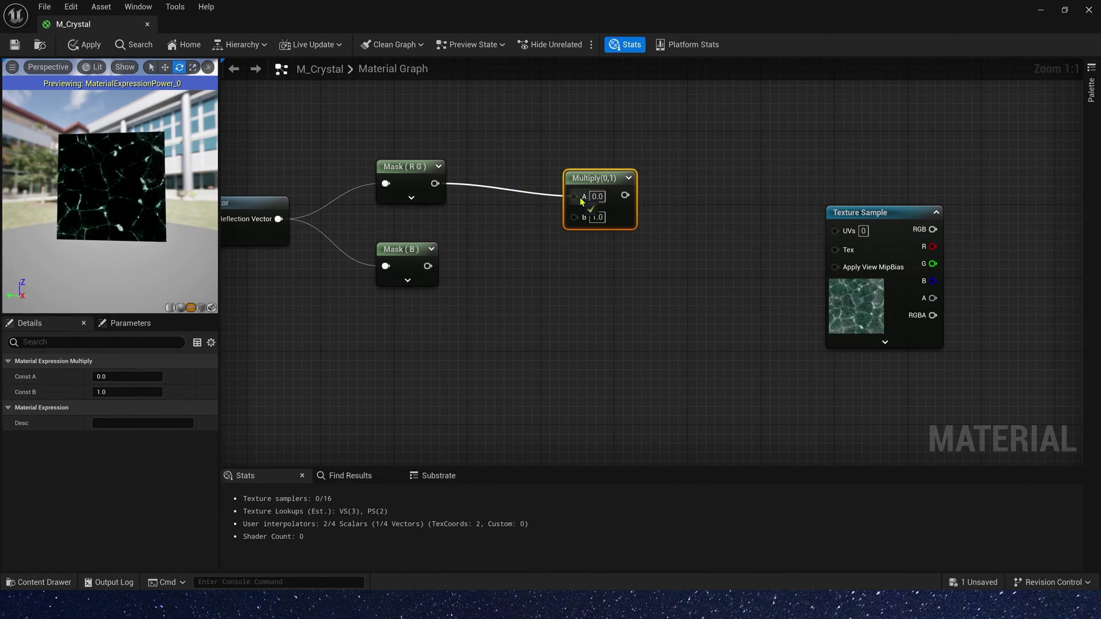
{"action": "left_click_drag", "start_coordinate": [581, 200], "coordinate": [581, 201]}
{"action": "left_click_drag", "start_coordinate": [584, 185], "coordinate": [661, 173]}
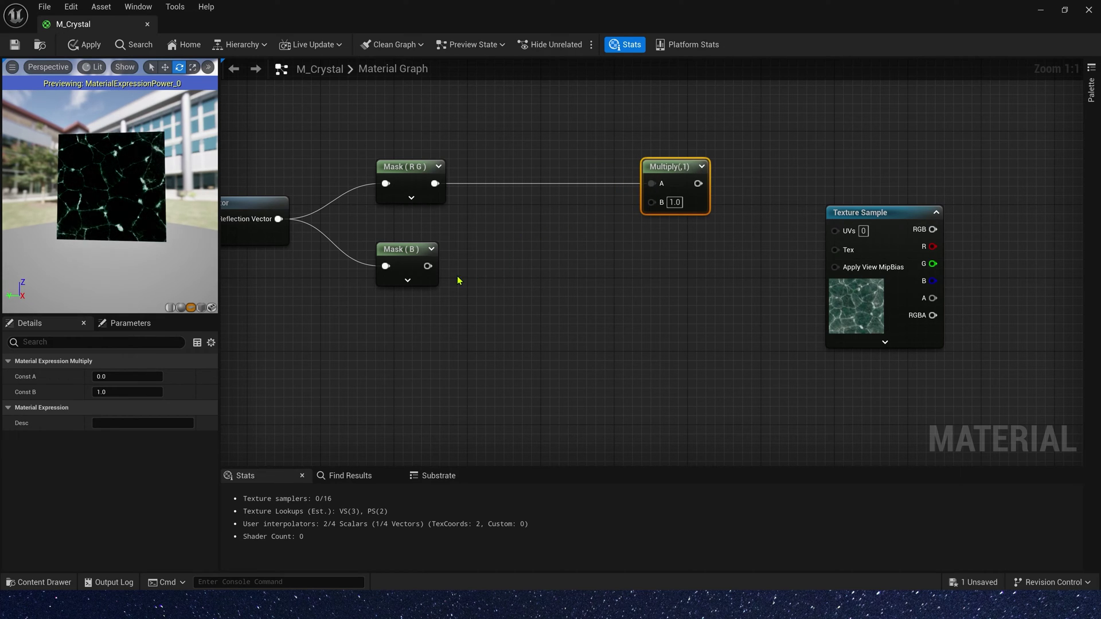
Add an Abs node fed by the B mask's output.
{"action": "left_click_drag", "start_coordinate": [428, 266], "coordinate": [492, 276]}
{"action": "type", "text": "abs"}
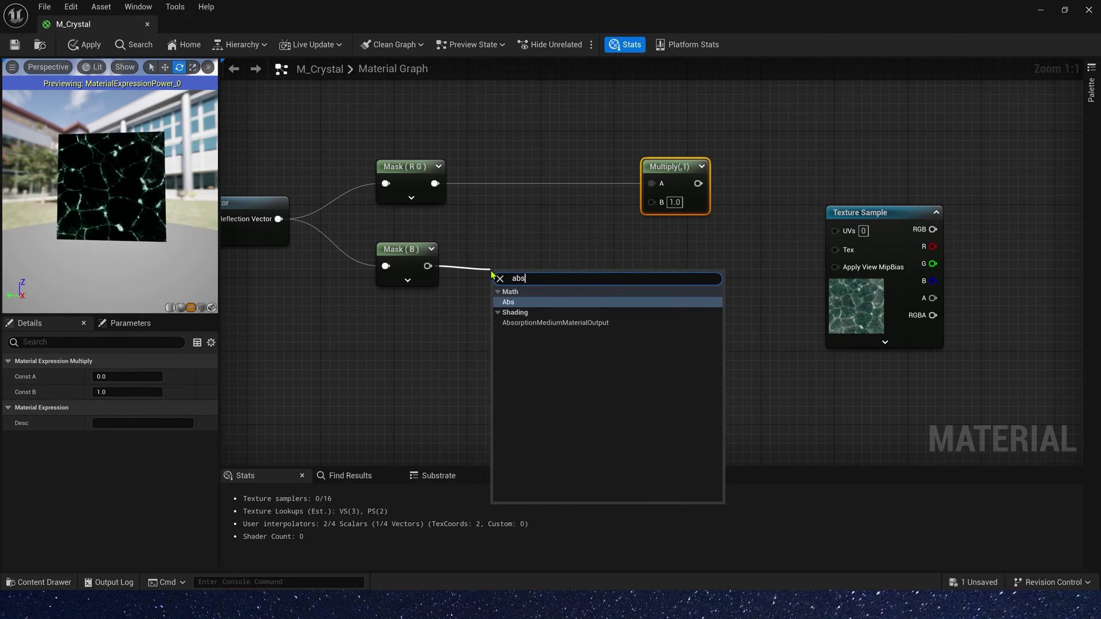
{"action": "left_click", "coordinate": [510, 302]}
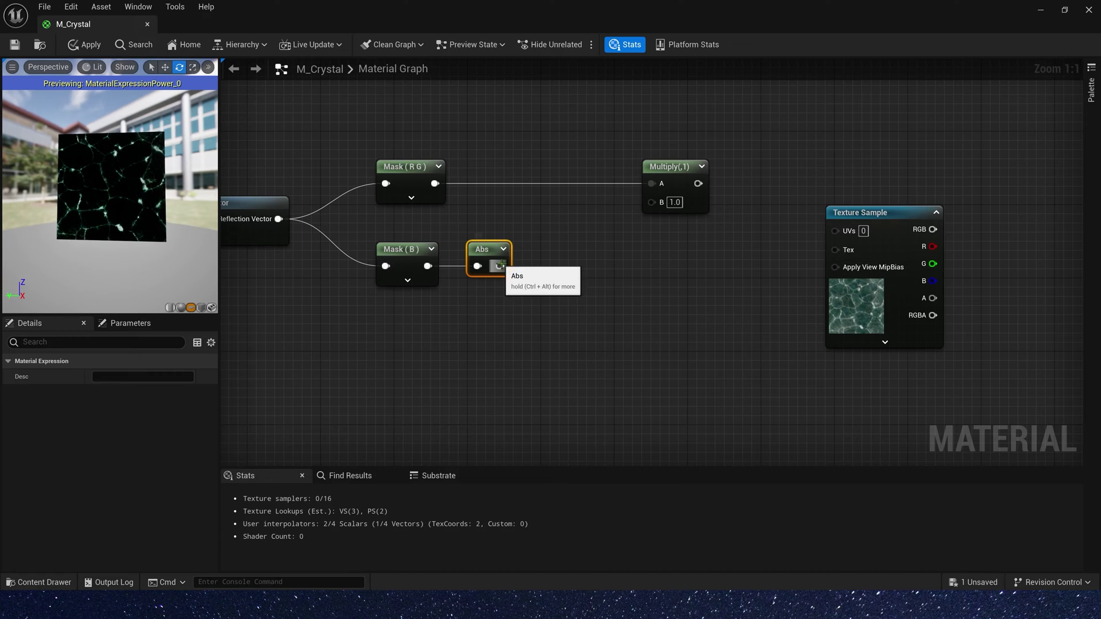
Add a Divide node with Abs in its B input, connect it to the Multiply's B input, and move the Texture Sample farther away.
{"action": "left_click_drag", "start_coordinate": [499, 266], "coordinate": [645, 239]}
{"action": "type", "text": "+"}
{"action": "left_click", "coordinate": [535, 256]}
{"action": "type", "text": "/"}
{"action": "left_click", "coordinate": [606, 317]}
{"action": "left_click_drag", "start_coordinate": [669, 205], "coordinate": [665, 203]}
{"action": "left_click_drag", "start_coordinate": [865, 214], "coordinate": [950, 215]}
{"action": "left_click", "coordinate": [755, 237]}
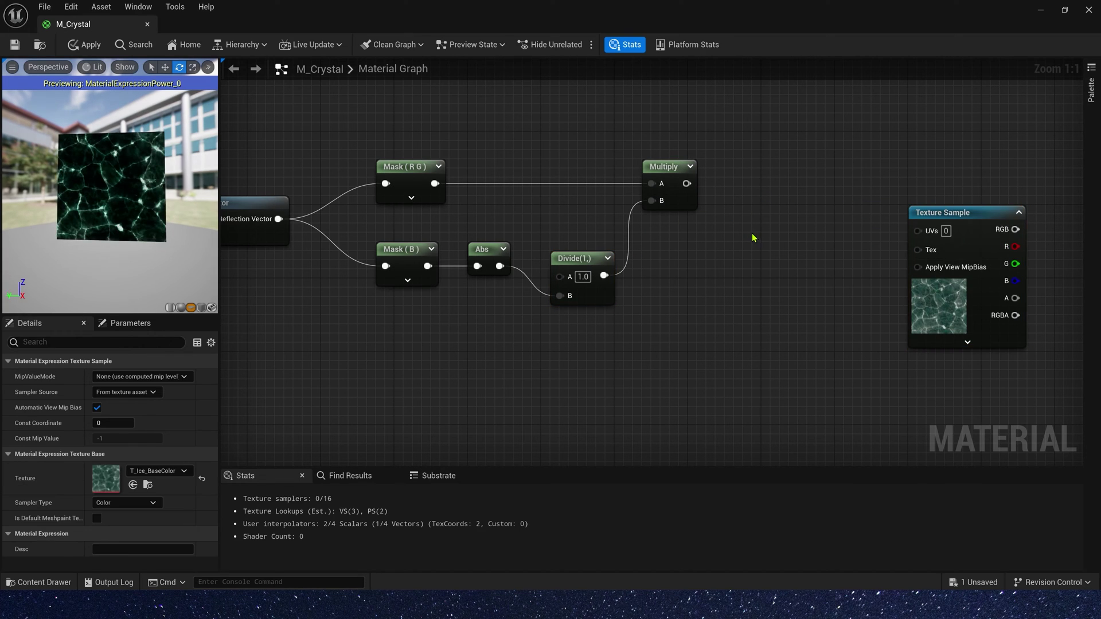
{"action": "left_click", "coordinate": [585, 277]}
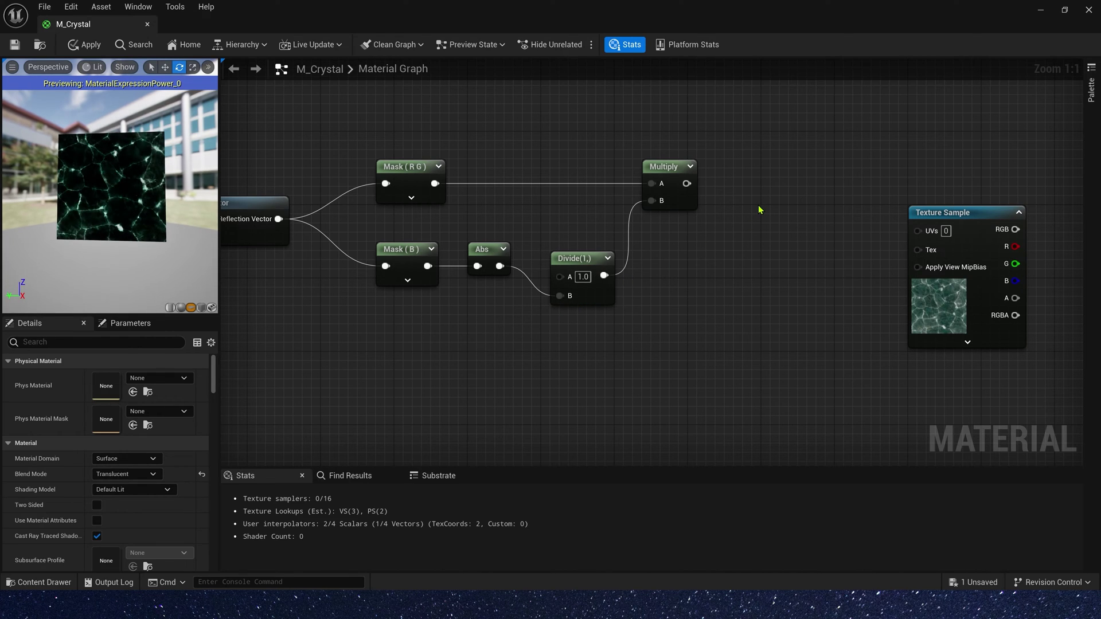
Add a second Multiply node after the first one, feeding its A input, and set its B value to 0.01.
{"action": "left_click", "coordinate": [744, 182]}
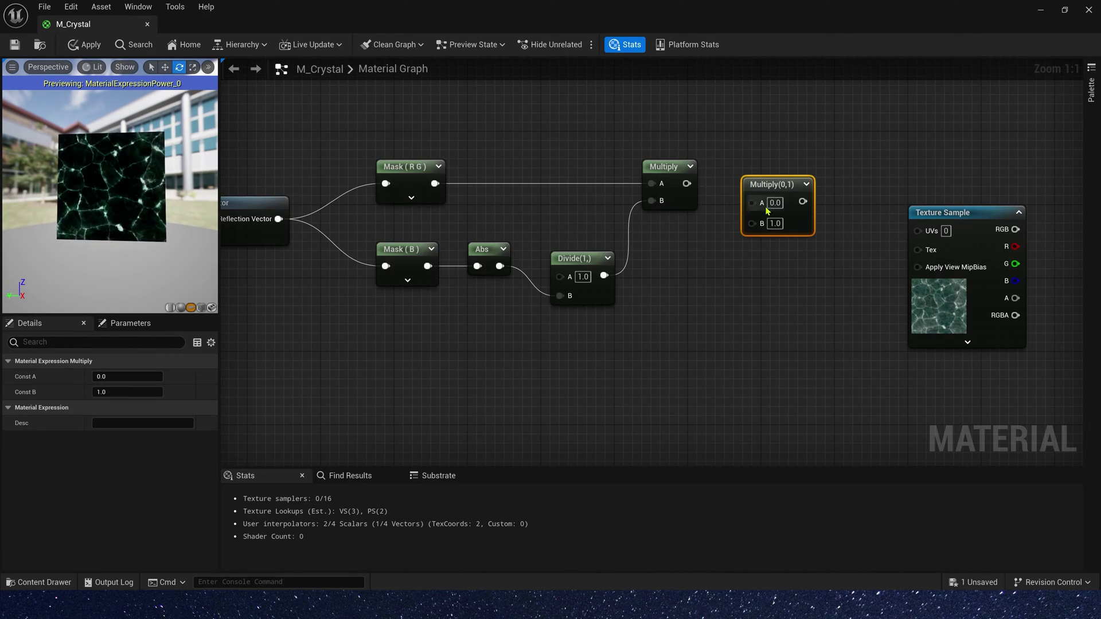
{"action": "left_click_drag", "start_coordinate": [758, 202], "coordinate": [757, 202]}
{"action": "left_click_drag", "start_coordinate": [767, 188], "coordinate": [767, 170]}
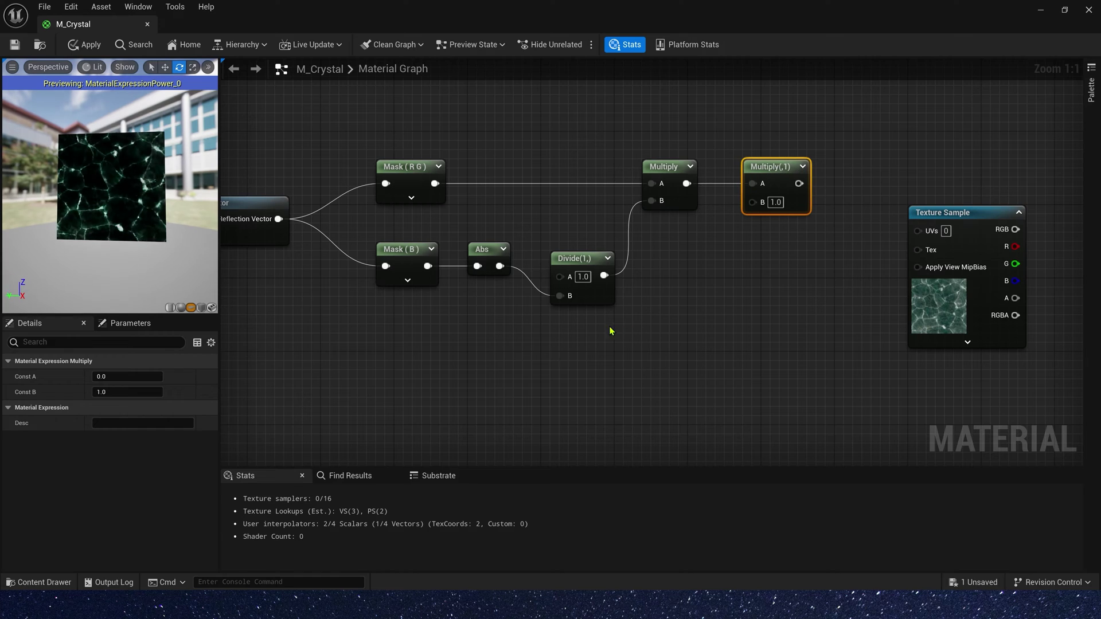
{"action": "right_click_drag", "start_coordinate": [595, 338], "coordinate": [563, 334]}
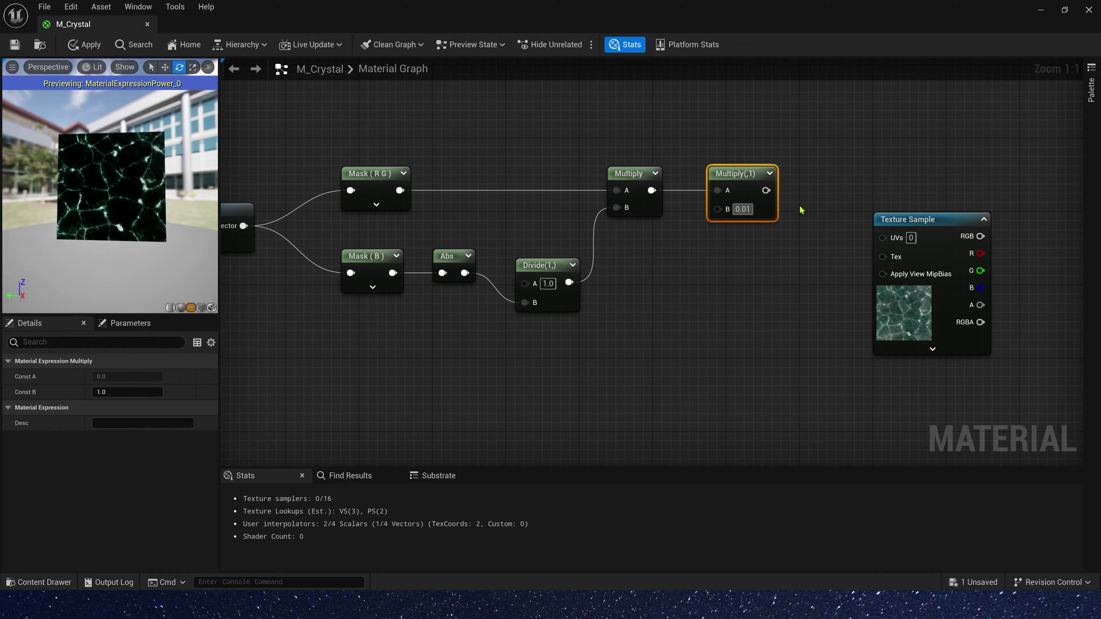
Add a TexCoord and an Add node, sum the TexCoord with the second Multiply's output, and connect the result to the Texture Sample's UVs.
{"action": "right_click_drag", "start_coordinate": [819, 152], "coordinate": [743, 226]}
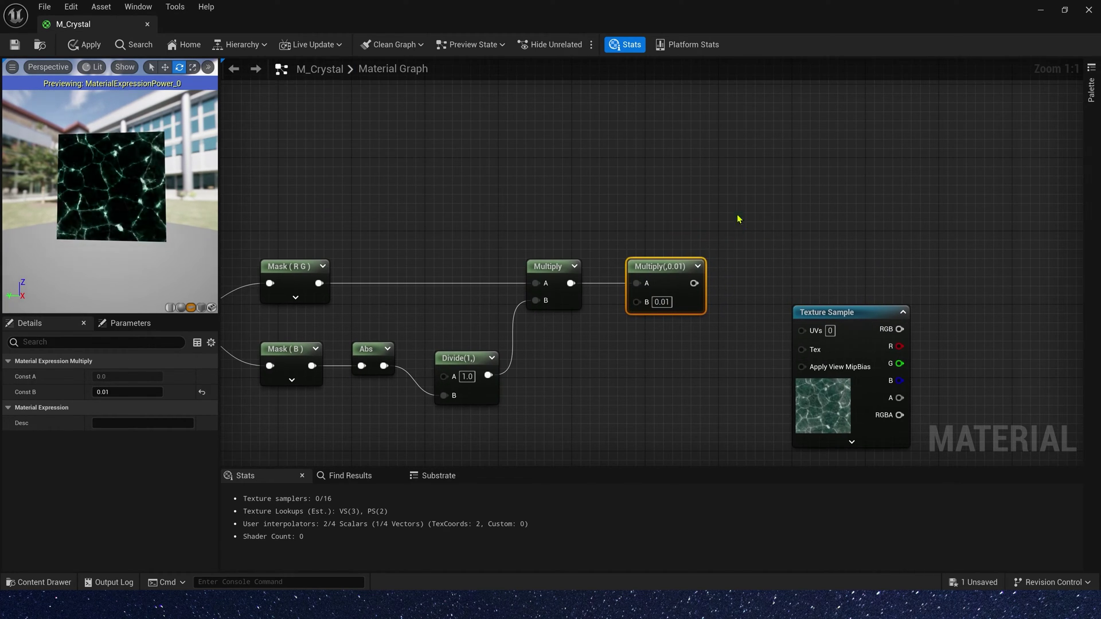
{"action": "left_click", "coordinate": [491, 158]}
{"action": "key", "text": "a"}
{"action": "left_click", "coordinate": [764, 177]}
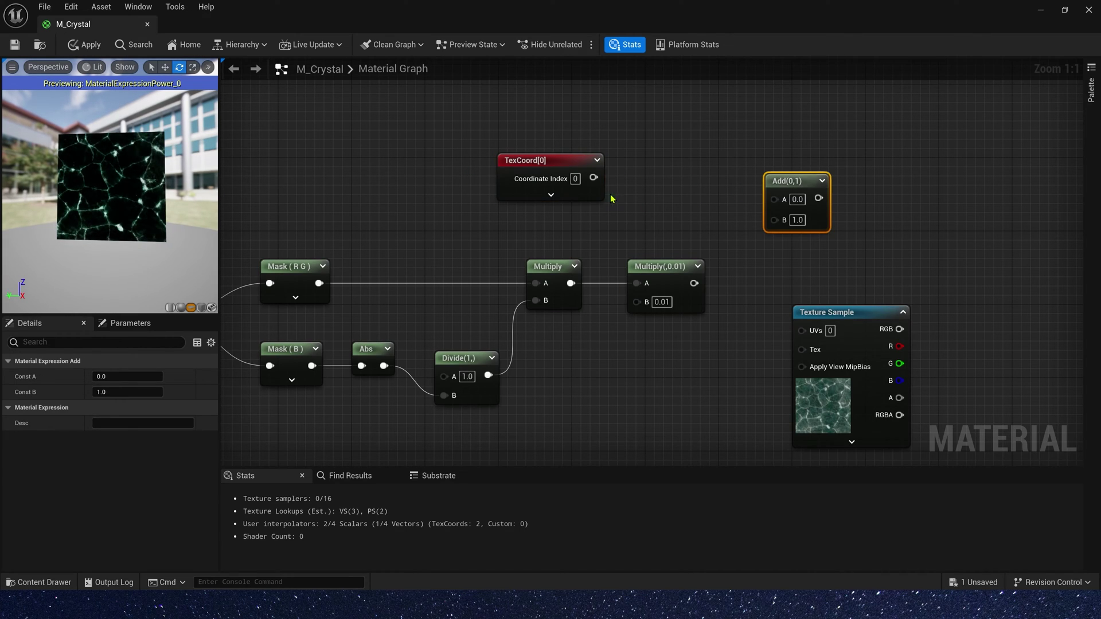
{"action": "left_click_drag", "start_coordinate": [593, 177], "coordinate": [783, 158]}
{"action": "left_click_drag", "start_coordinate": [694, 284], "coordinate": [774, 200]}
{"action": "left_click_drag", "start_coordinate": [842, 313], "coordinate": [944, 267]}
{"action": "left_click_drag", "start_coordinate": [800, 182], "coordinate": [903, 283]}
Start previewing the Texture Sample node and inspect the texture on the preview mesh.
{"action": "right_click", "coordinate": [926, 275]}
{"action": "left_click", "coordinate": [980, 332]}
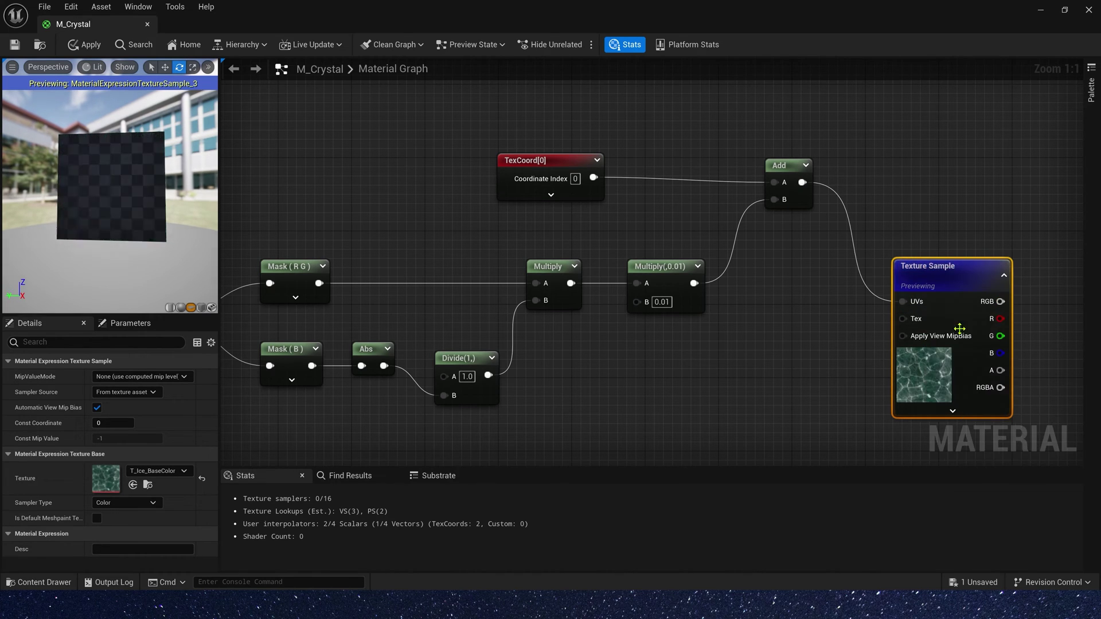
{"action": "scroll", "coordinate": [117, 212], "scroll_direction": "up", "scroll_amount": 3}
{"action": "mouse_move", "coordinate": [117, 212]}
{"action": "left_mouse_down"}
{"action": "mouse_move", "coordinate": [75, 210]}
{"action": "mouse_move", "coordinate": [100, 211]}
{"action": "left_mouse_up"}
Set the Divide node's A value to 200.
{"action": "right_click_drag", "start_coordinate": [626, 373], "coordinate": [648, 339]}
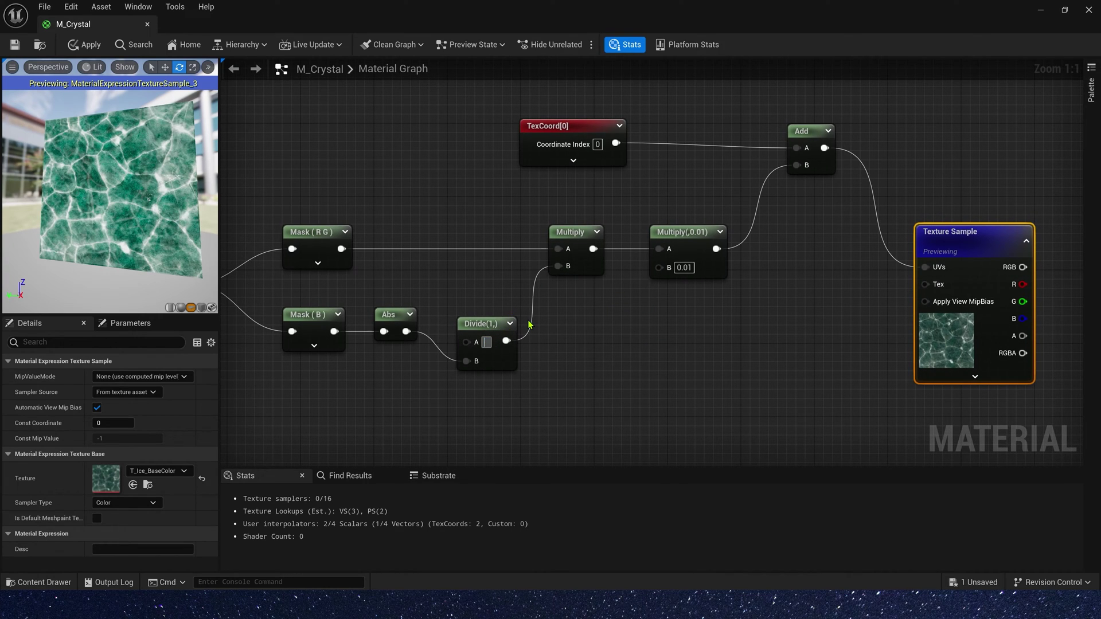
{"action": "type", "text": "0"}
{"action": "key", "text": "Return"}
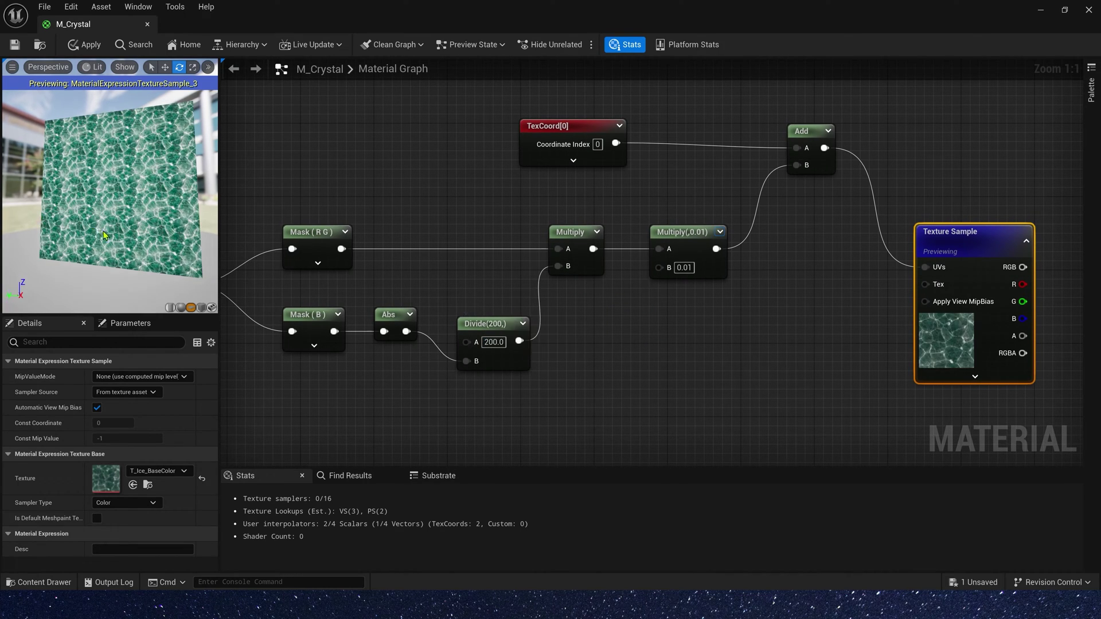
Switch the preview mesh to a sphere and set the second Multiply's B value to 0.001.
{"action": "scroll", "coordinate": [107, 235], "scroll_direction": "up", "scroll_amount": 3}
{"action": "mouse_move", "coordinate": [114, 227]}
{"action": "left_mouse_down"}
{"action": "mouse_move", "coordinate": [143, 224]}
{"action": "mouse_move", "coordinate": [114, 225]}
{"action": "left_mouse_up"}
{"action": "scroll", "coordinate": [113, 223], "scroll_direction": "down", "scroll_amount": 2}
{"action": "scroll", "coordinate": [110, 220], "scroll_direction": "up", "scroll_amount": 3}
{"action": "scroll", "coordinate": [109, 219], "scroll_direction": "down", "scroll_amount": 3}
{"action": "scroll", "coordinate": [107, 217], "scroll_direction": "up", "scroll_amount": 3}
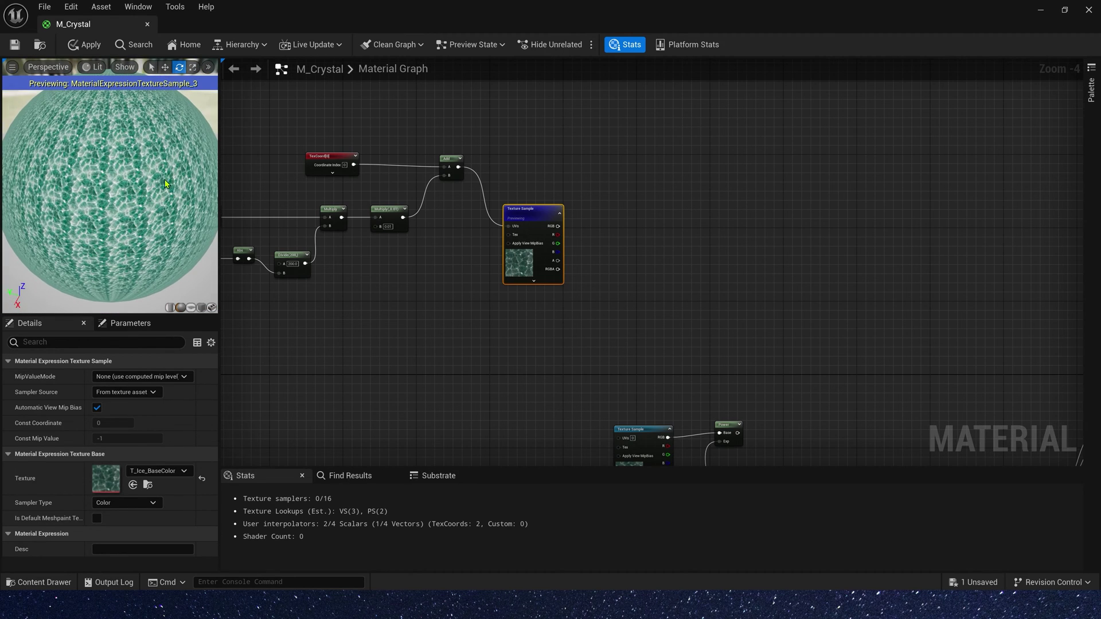
{"action": "scroll", "coordinate": [411, 218], "scroll_direction": "up", "scroll_amount": 3}
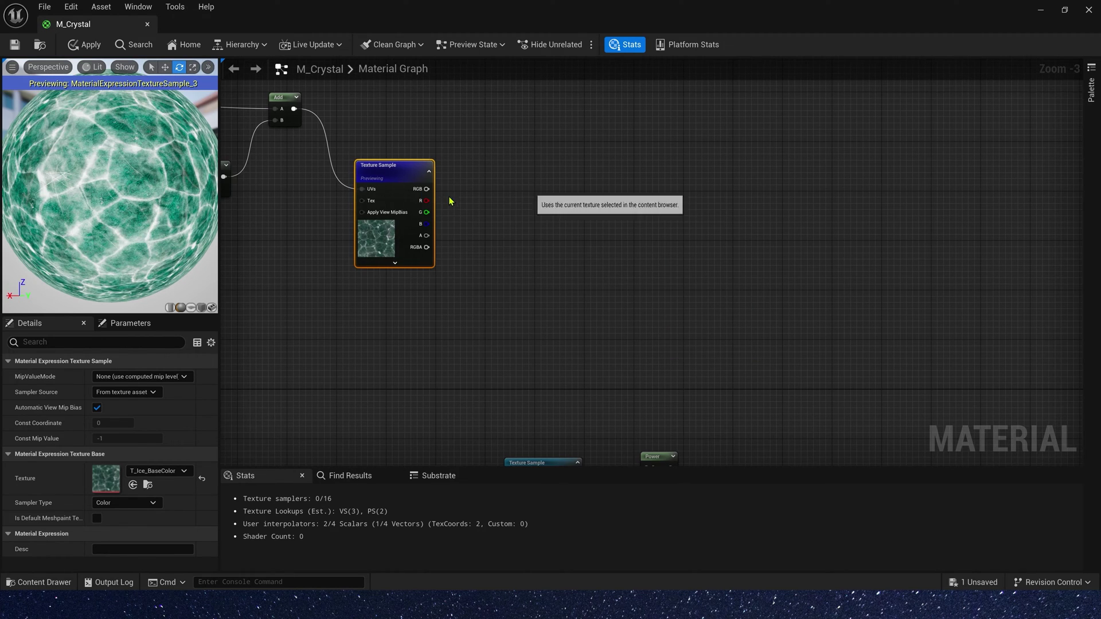
Connect the Texture Sample's RGB output into the main material network, stop previewing the node, and inspect the full material on the sphere.
{"action": "right_click", "coordinate": [401, 173]}
{"action": "left_click", "coordinate": [463, 164]}
{"action": "left_click_drag", "start_coordinate": [427, 189], "coordinate": [969, 228]}
{"action": "right_click_drag", "start_coordinate": [533, 107], "coordinate": [599, 241]}
{"action": "right_click", "coordinate": [511, 232]}
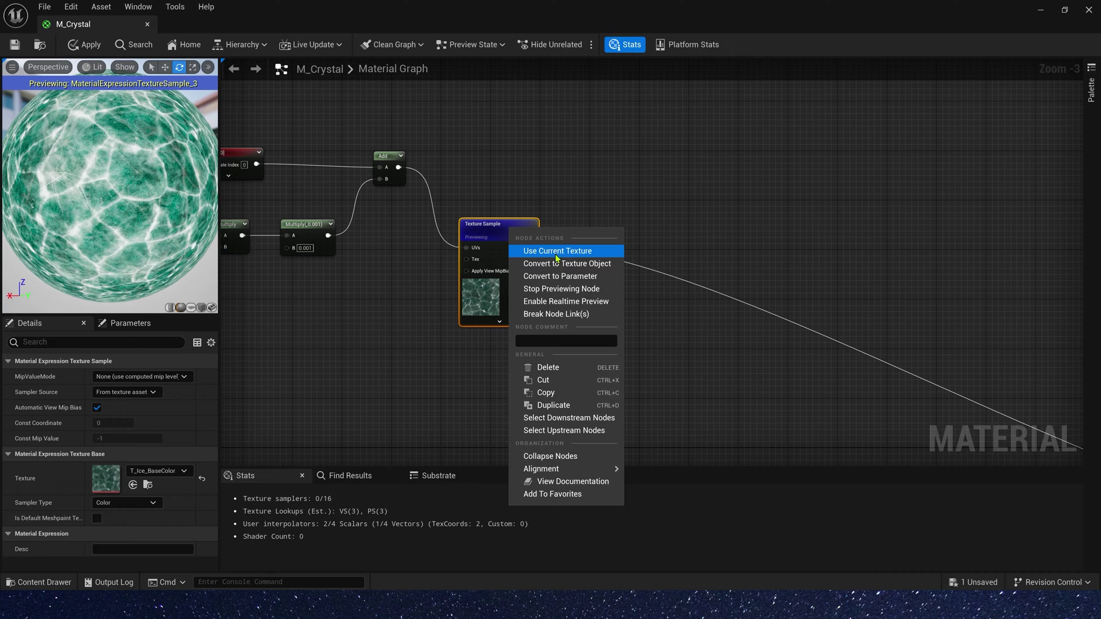
{"action": "left_click", "coordinate": [566, 288]}
{"action": "left_click_drag", "start_coordinate": [119, 196], "coordinate": [149, 197]}
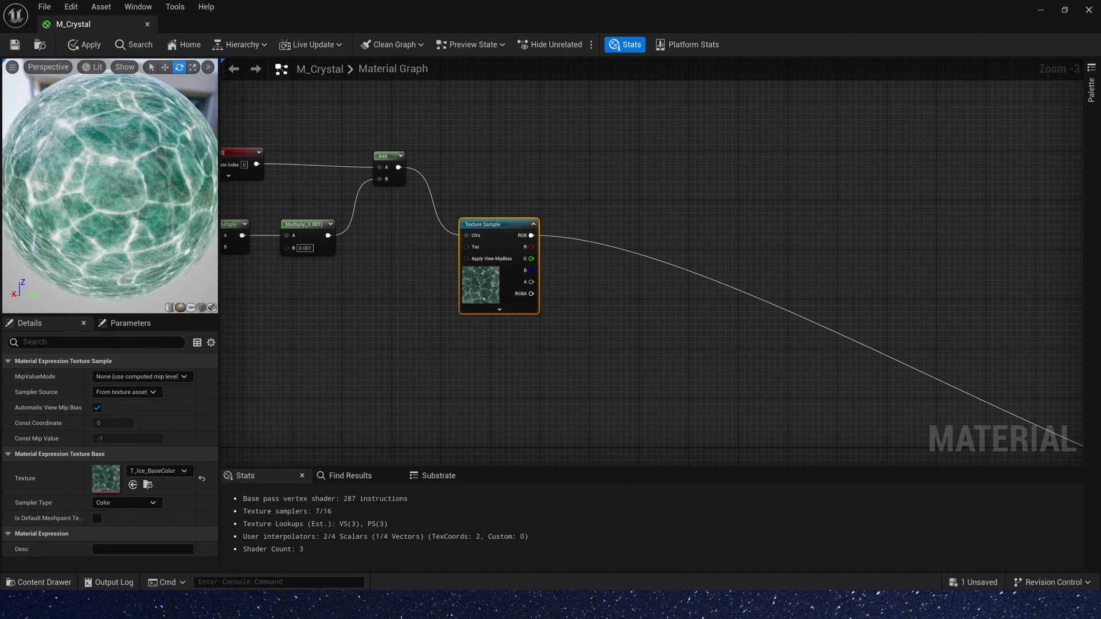
{"action": "left_click_drag", "start_coordinate": [202, 204], "coordinate": [111, 167]}
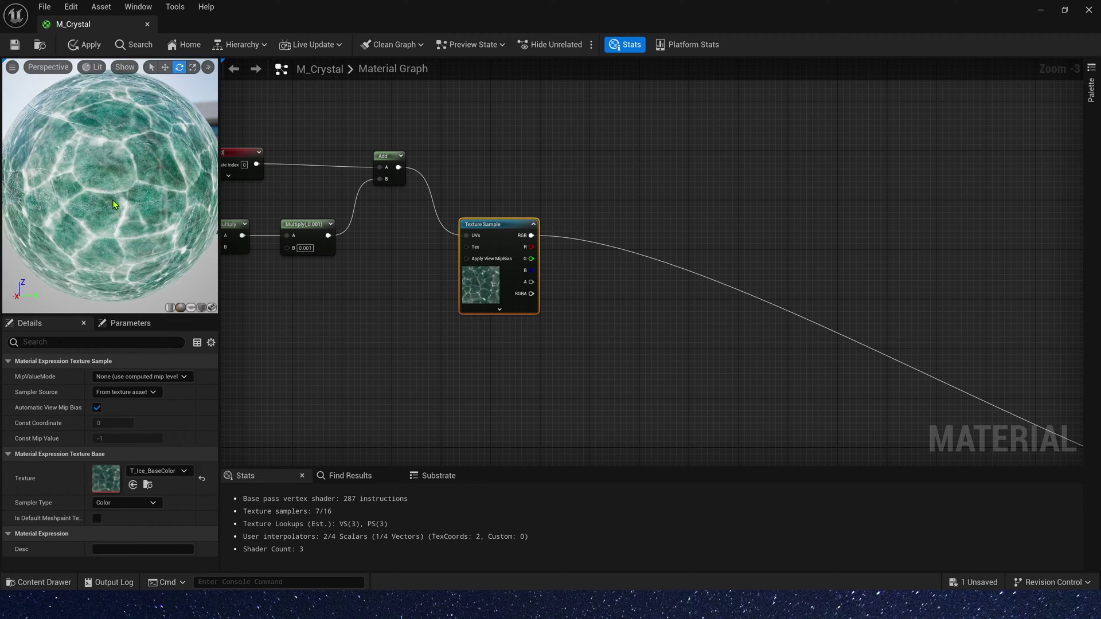
Try 400 and 100 as the Divide node's A value, comparing each on the preview sphere, and restore 200.
{"action": "right_click_drag", "start_coordinate": [300, 287], "coordinate": [377, 285]}
{"action": "right_click_drag", "start_coordinate": [303, 264], "coordinate": [455, 246]}
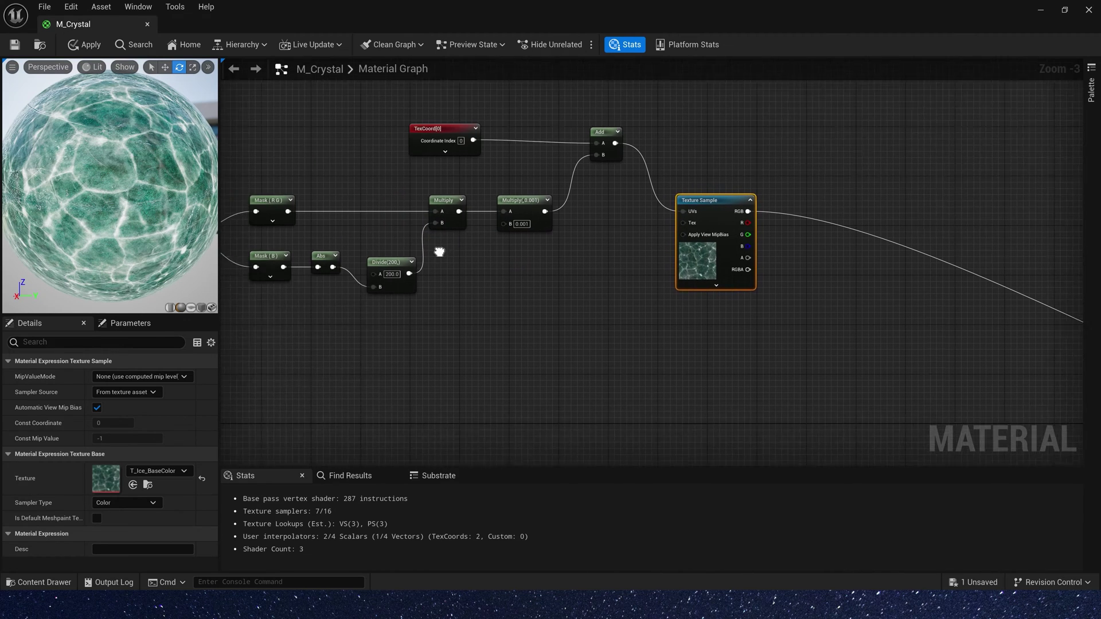
{"action": "scroll", "coordinate": [415, 300], "scroll_direction": "up", "scroll_amount": 3}
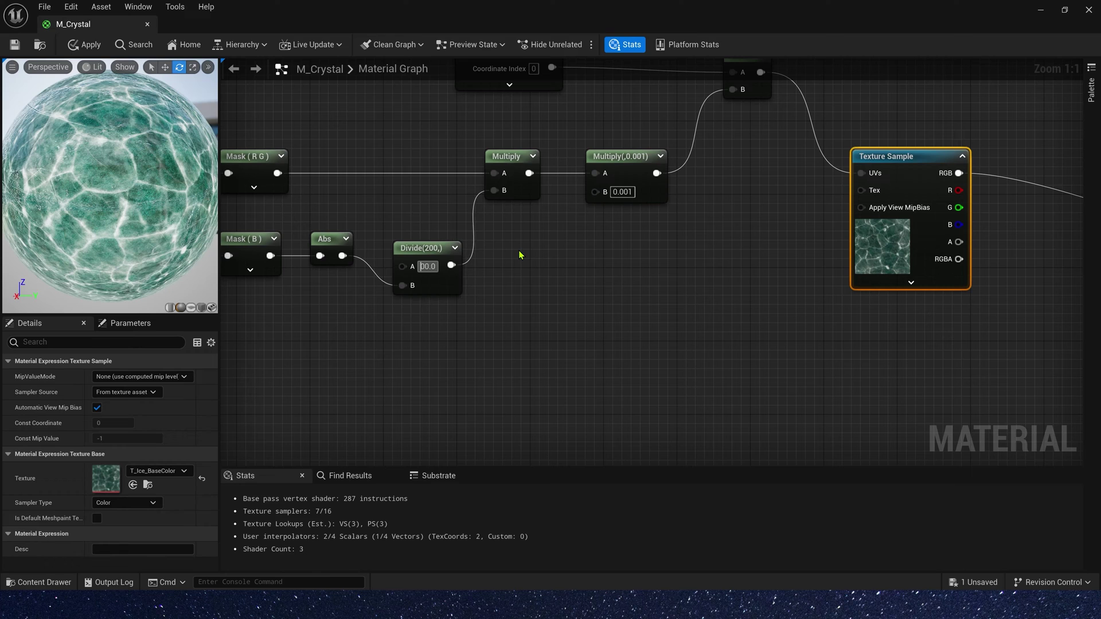
{"action": "key", "text": "Return"}
{"action": "left_click_drag", "start_coordinate": [90, 235], "coordinate": [90, 235]}
{"action": "left_click_drag", "start_coordinate": [113, 163], "coordinate": [113, 164]}
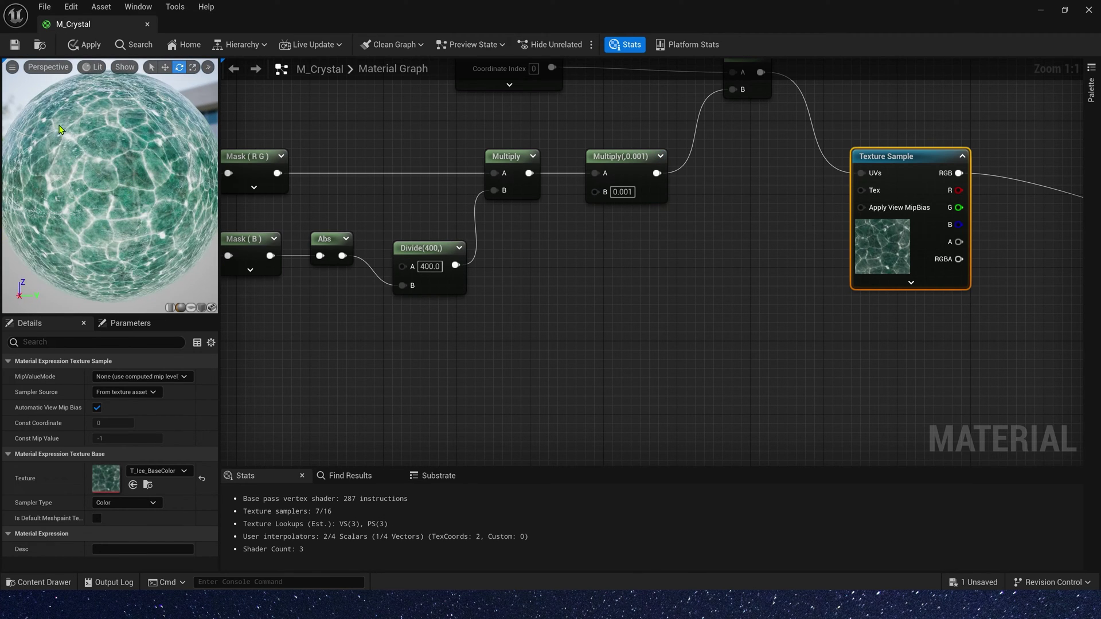
{"action": "left_click", "coordinate": [420, 268]}
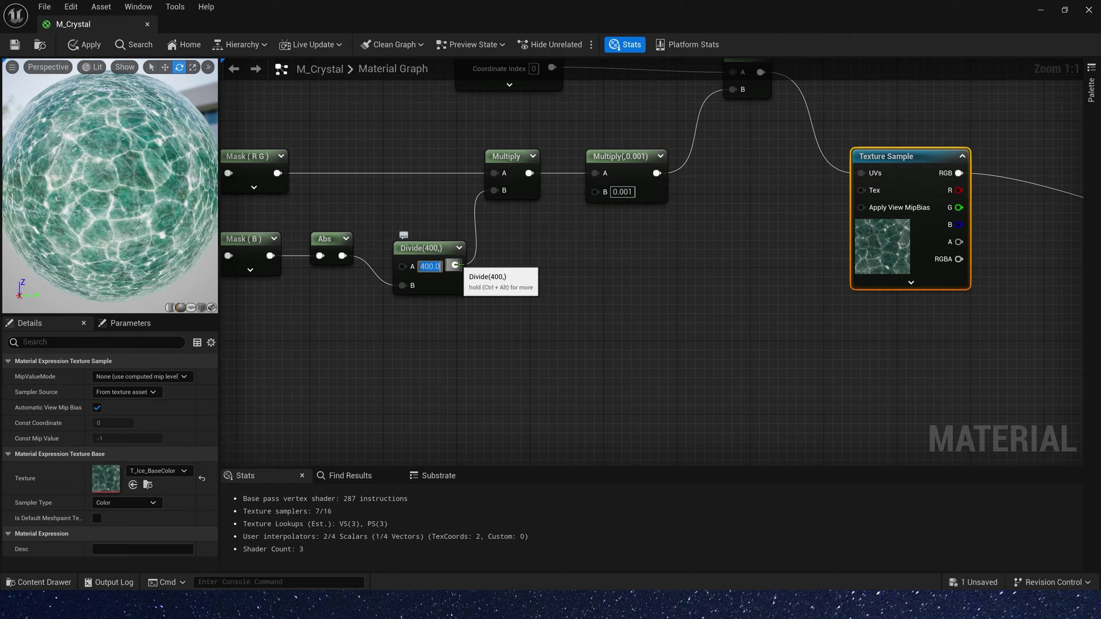
{"action": "key", "text": "Return"}
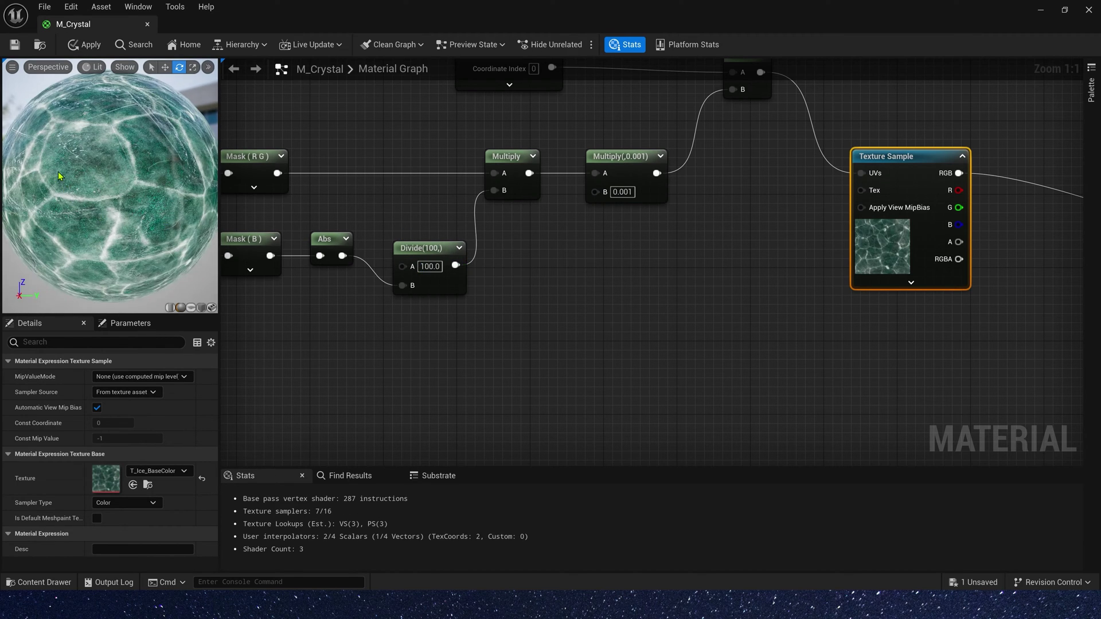
{"action": "left_click_drag", "start_coordinate": [108, 216], "coordinate": [47, 107]}
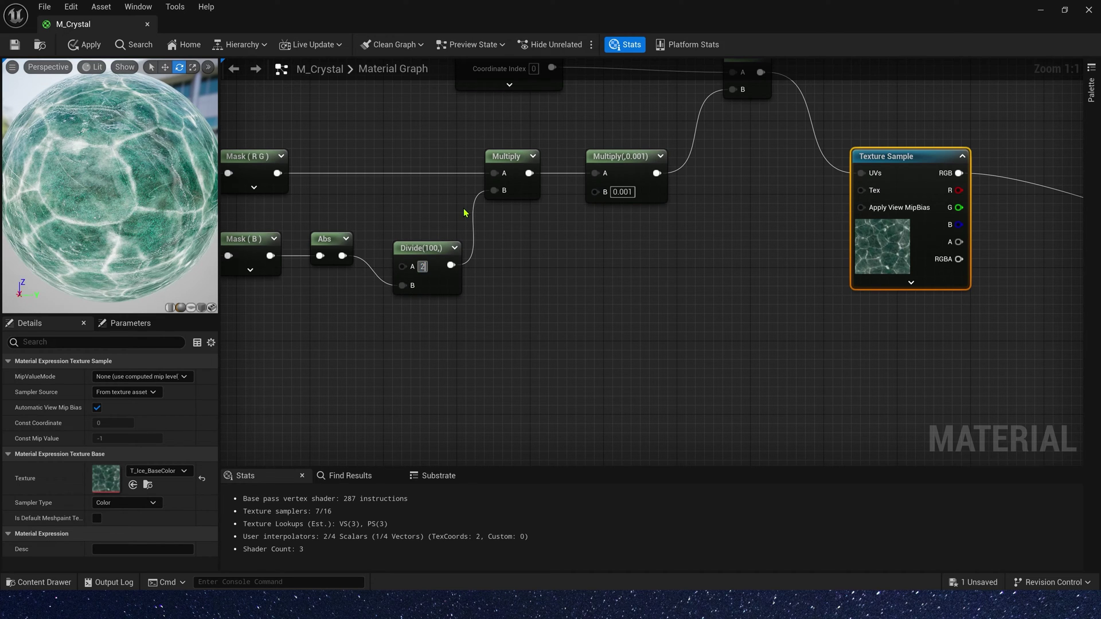
{"action": "key", "text": "Return"}
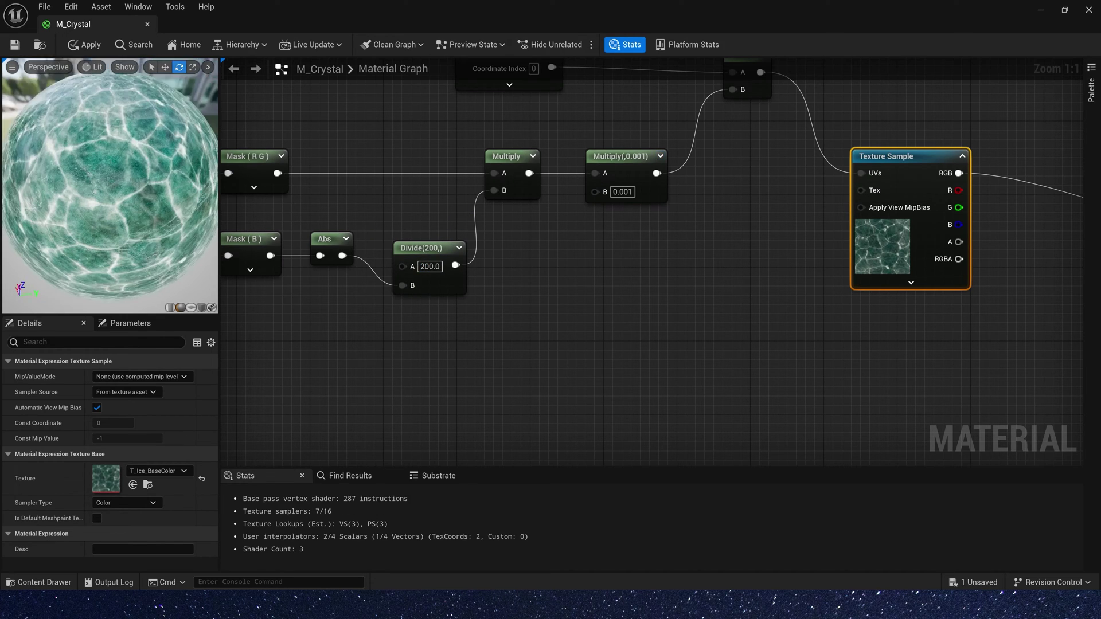
Move the whole reflection node network up and duplicate it, including its Texture Sample, placing the copy below the original.
{"action": "scroll", "coordinate": [478, 166], "scroll_direction": "down", "scroll_amount": 4}
{"action": "left_click_drag", "start_coordinate": [273, 145], "coordinate": [864, 356]}
{"action": "left_click_drag", "start_coordinate": [827, 242], "coordinate": [818, 160]}
{"action": "key", "text": "ctrl+c"}
{"action": "key", "text": "ctrl+v"}
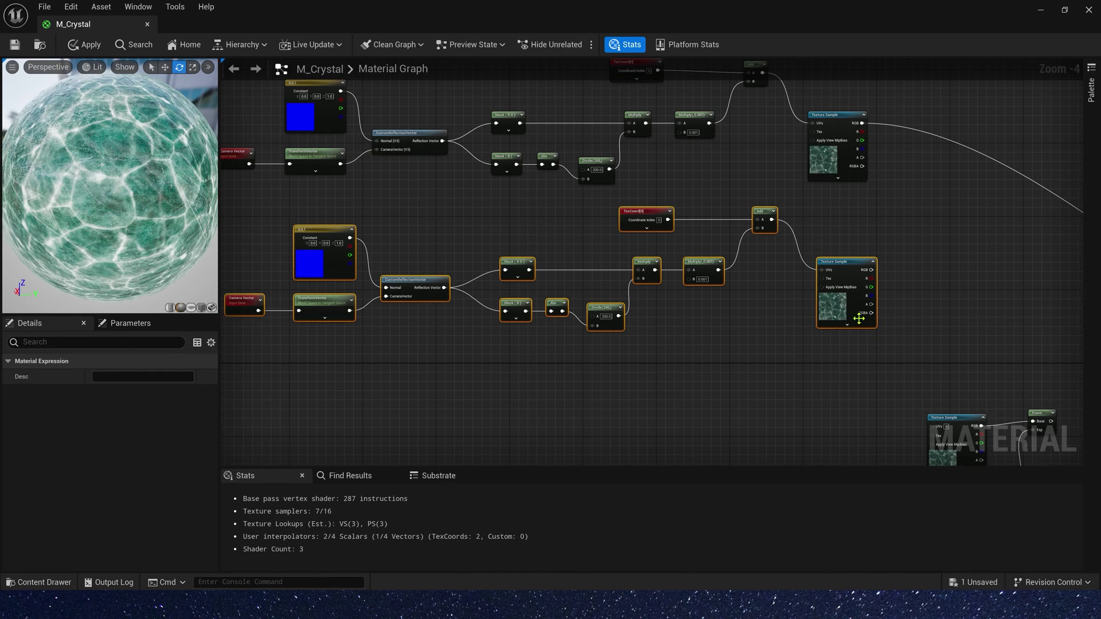
Set the A value of the Divide node in the duplicated network to 400.
{"action": "left_click", "coordinate": [881, 256]}
{"action": "scroll", "coordinate": [775, 323], "scroll_direction": "up", "scroll_amount": 3}
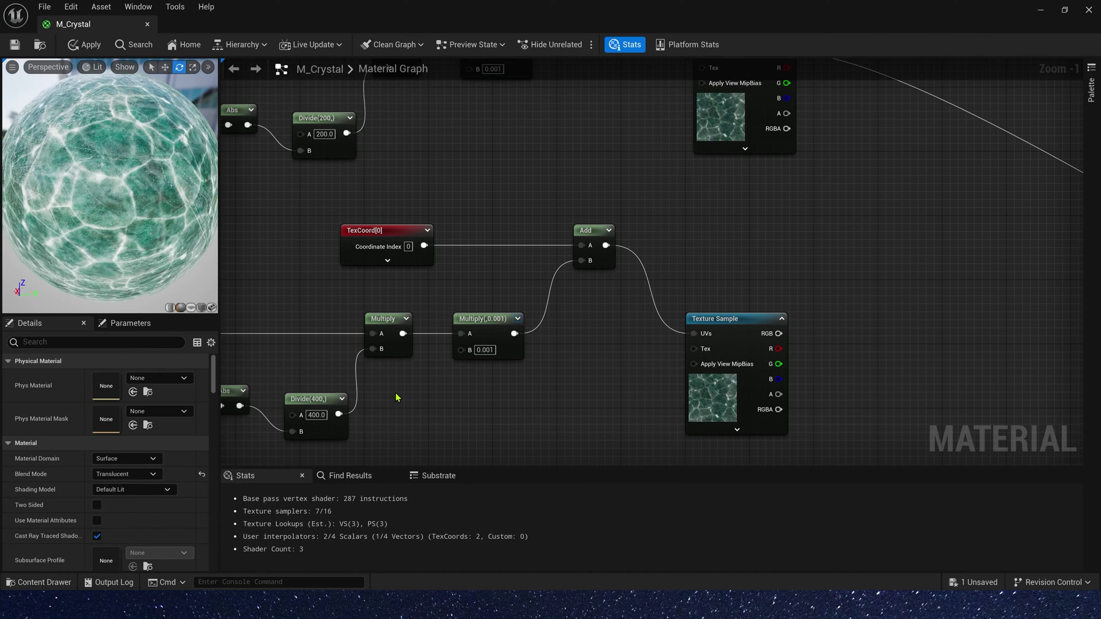
{"action": "left_click", "coordinate": [742, 319]}
Add a Power node with exponent 2 to the original Texture Sample's RGB output, and a copy of it to the duplicated Texture Sample's.
{"action": "right_click_drag", "start_coordinate": [814, 95], "coordinate": [625, 149]}
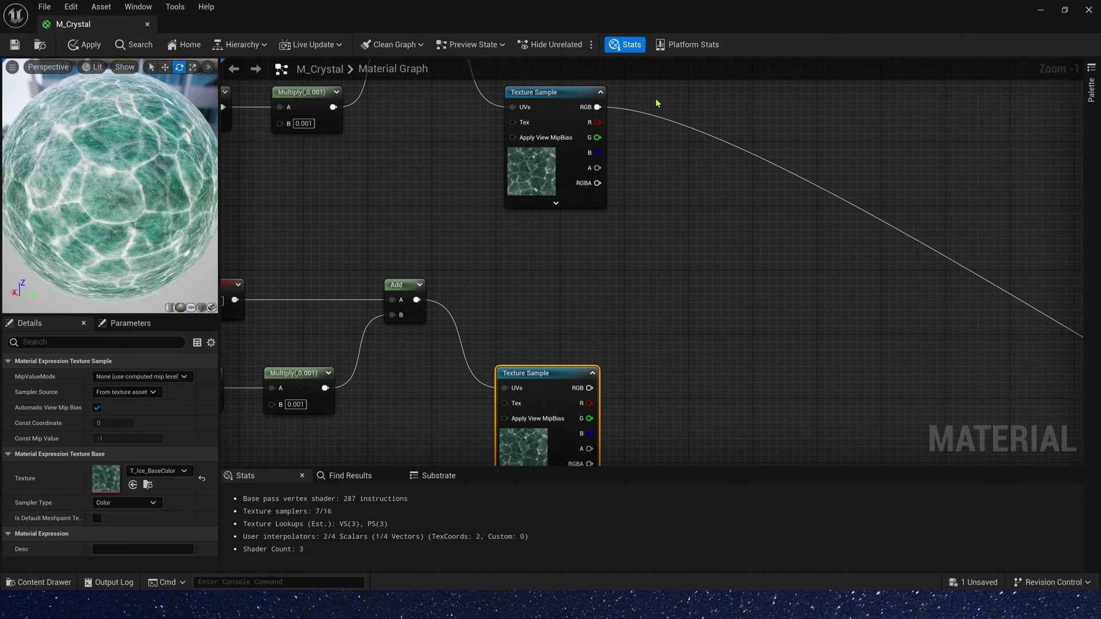
{"action": "left_click", "coordinate": [658, 104]}
{"action": "left_click_drag", "start_coordinate": [598, 108], "coordinate": [683, 98]}
{"action": "key", "text": "ctrl+c"}
{"action": "key", "text": "ctrl+v"}
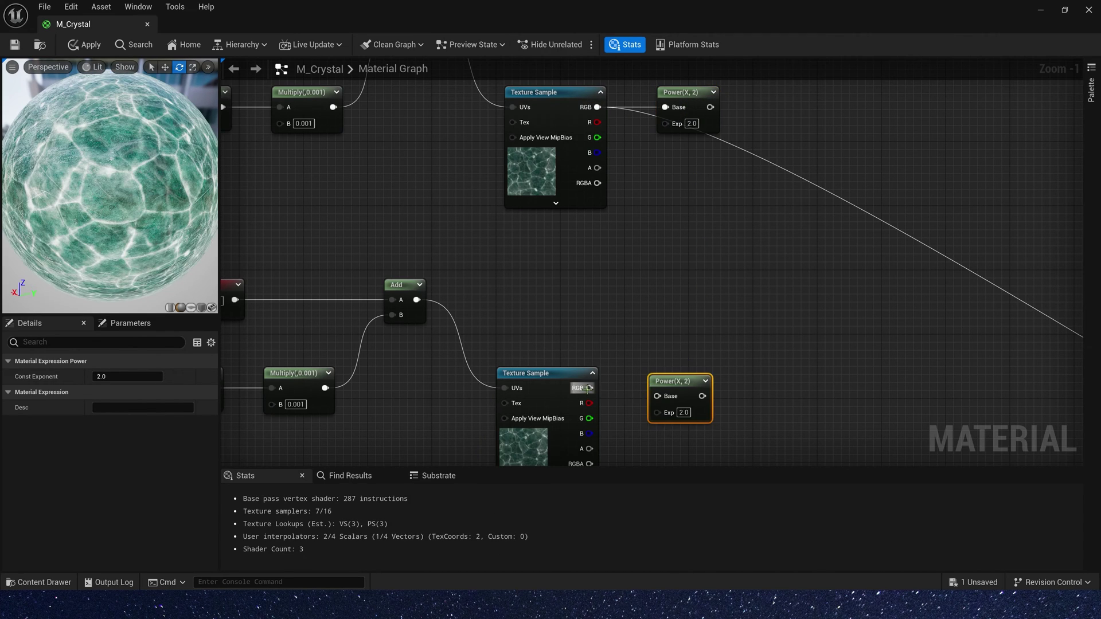
{"action": "left_click_drag", "start_coordinate": [590, 388], "coordinate": [677, 371]}
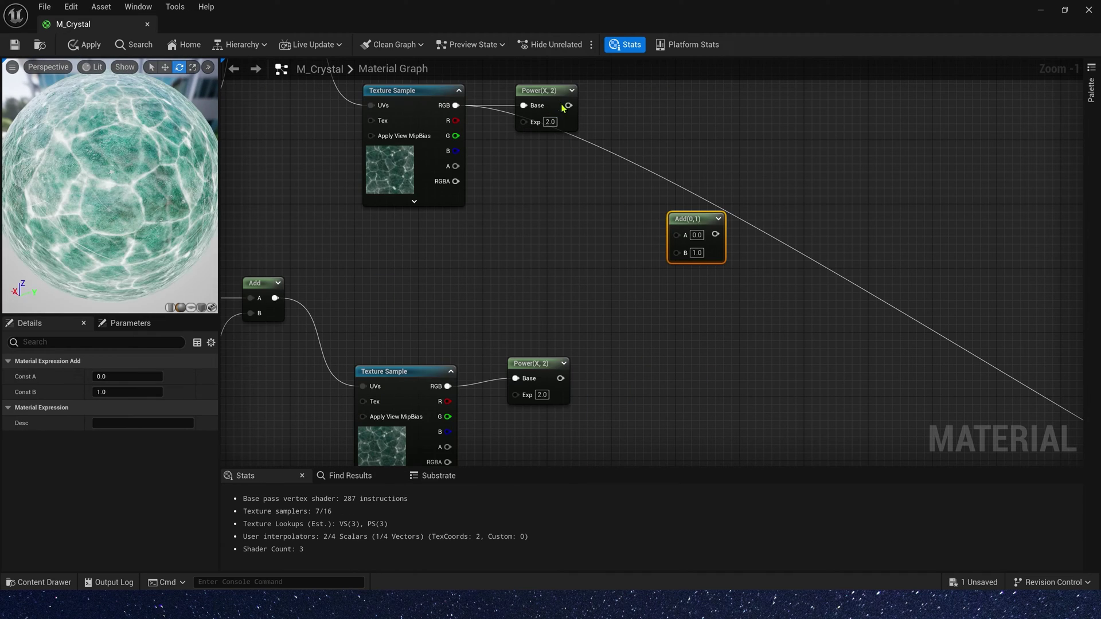
Connect both Power outputs to a new Add node and preview that node on the sphere.
{"action": "left_click_drag", "start_coordinate": [568, 106], "coordinate": [561, 378]}
{"action": "right_click", "coordinate": [695, 221]}
{"action": "left_click", "coordinate": [714, 243]}
{"action": "left_click_drag", "start_coordinate": [184, 222], "coordinate": [104, 194]}
Add a Multiply node with the Add node's output in B and a new vector parameter named EmissiveColor in A.
{"action": "right_click_drag", "start_coordinate": [837, 98], "coordinate": [684, 265]}
{"action": "left_click", "coordinate": [693, 246]}
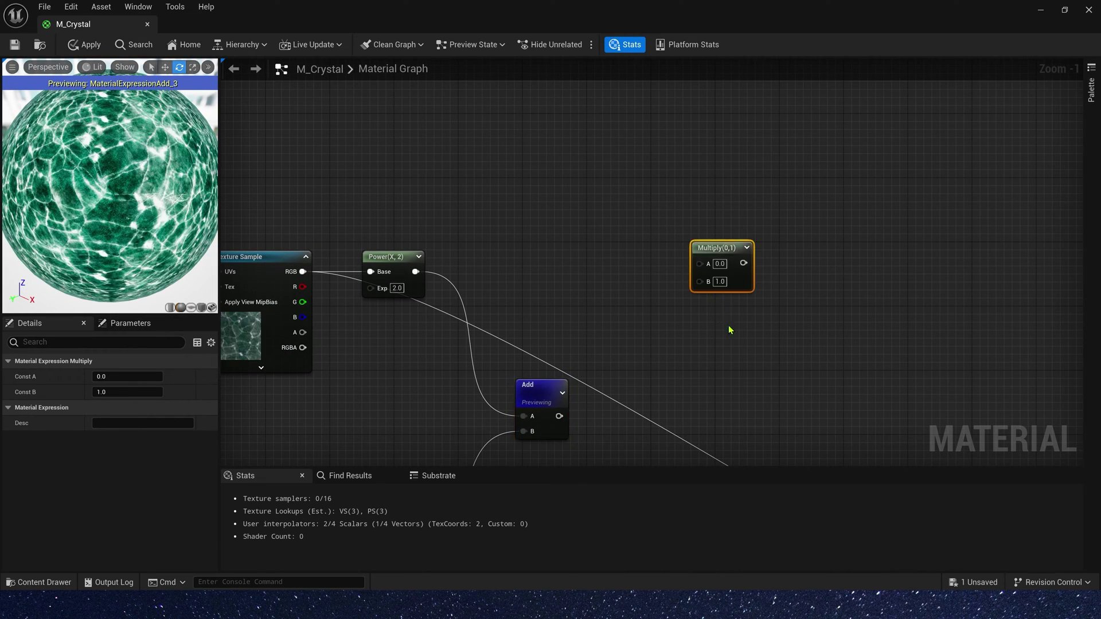
{"action": "left_click_drag", "start_coordinate": [559, 416], "coordinate": [697, 280]}
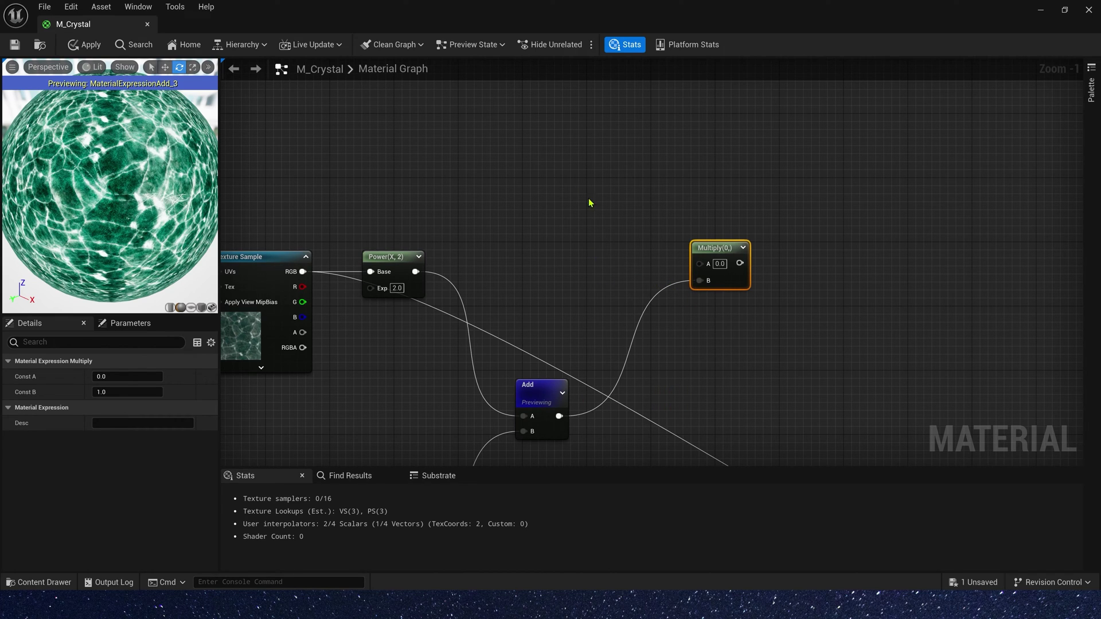
{"action": "key", "text": "v"}
{"action": "left_click", "coordinate": [548, 133]}
{"action": "type", "text": "EmissiveColor"}
{"action": "left_click_drag", "start_coordinate": [623, 163], "coordinate": [699, 263]}
{"action": "left_click", "coordinate": [794, 250]}
{"action": "right_click_drag", "start_coordinate": [795, 250], "coordinate": [645, 270]}
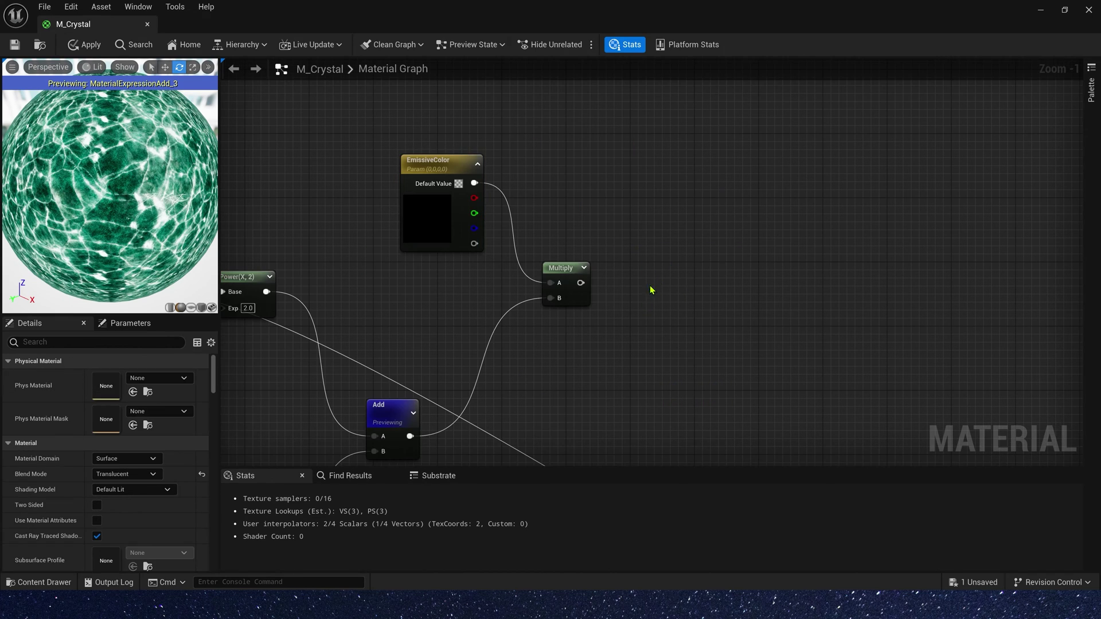
Add a second Multiply node fed by the first in A and by a copy of the Time, Sine, ConstantBiasScale and Lerp chain in B.
{"action": "left_click", "coordinate": [686, 266]}
{"action": "left_click_drag", "start_coordinate": [581, 282], "coordinate": [695, 283]}
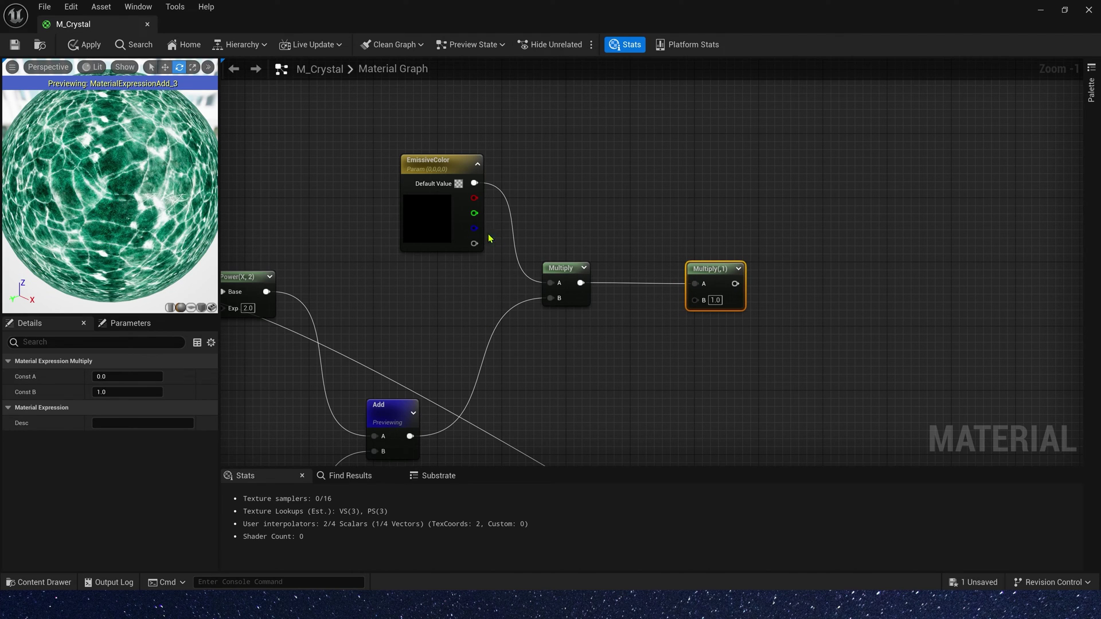
{"action": "right_click_drag", "start_coordinate": [642, 401], "coordinate": [617, 192]}
{"action": "scroll", "coordinate": [609, 242], "scroll_direction": "down", "scroll_amount": 4}
{"action": "right_click_drag", "start_coordinate": [607, 243], "coordinate": [654, 100]}
{"action": "scroll", "coordinate": [568, 257], "scroll_direction": "up", "scroll_amount": 3}
{"action": "left_click_drag", "start_coordinate": [650, 257], "coordinate": [525, 244]}
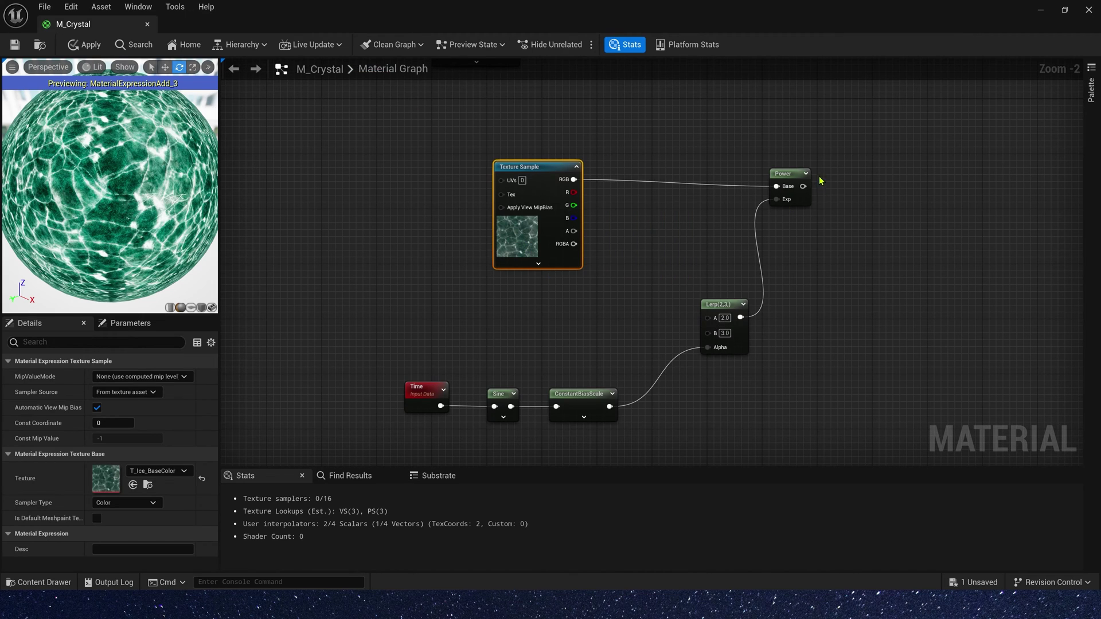
{"action": "left_click_drag", "start_coordinate": [791, 173], "coordinate": [802, 164]}
{"action": "left_click_drag", "start_coordinate": [773, 307], "coordinate": [345, 427]}
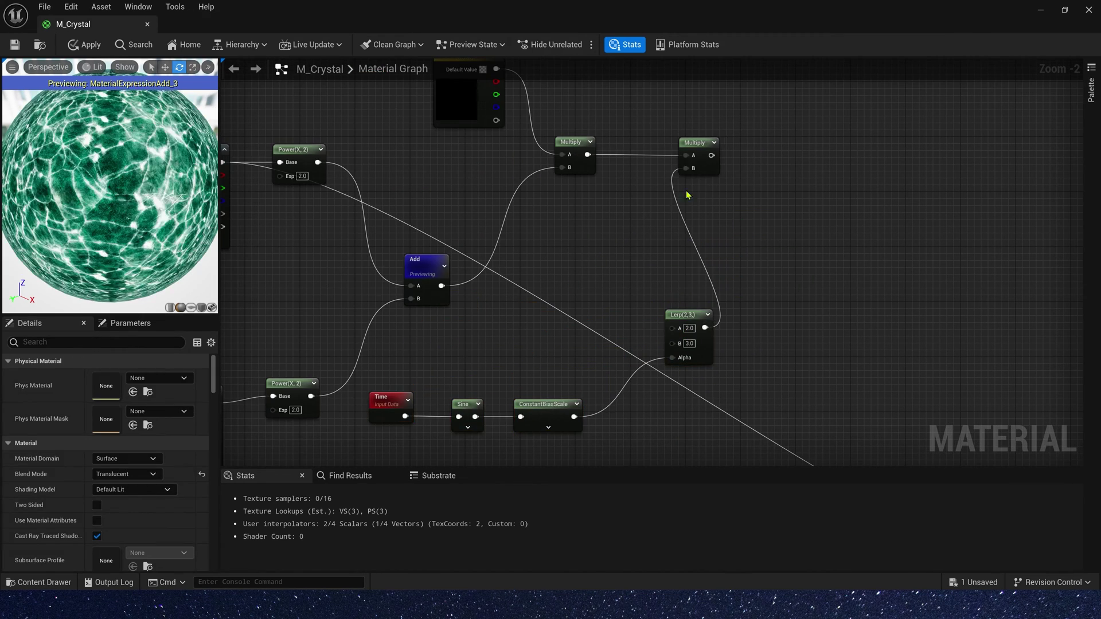
Set the R, G, B and A channels of EmissiveColor's default value to 1 while temporarily previewing the second Multiply node.
{"action": "left_click", "coordinate": [696, 142]}
{"action": "key", "text": "space"}
{"action": "right_click_drag", "start_coordinate": [516, 201], "coordinate": [522, 261]}
{"action": "left_click", "coordinate": [470, 114]}
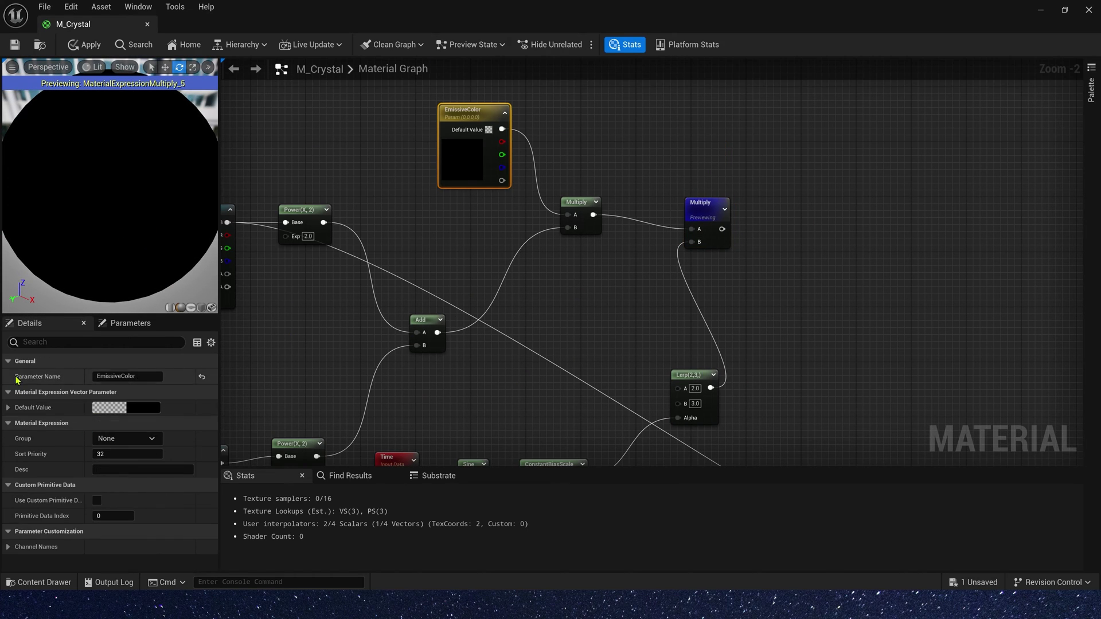
{"action": "left_click", "coordinate": [8, 407]}
{"action": "left_click", "coordinate": [138, 422]}
{"action": "type", "text": "1"}
{"action": "key", "text": "Tab"}
{"action": "type", "text": "11"}
{"action": "key", "text": "Tab"}
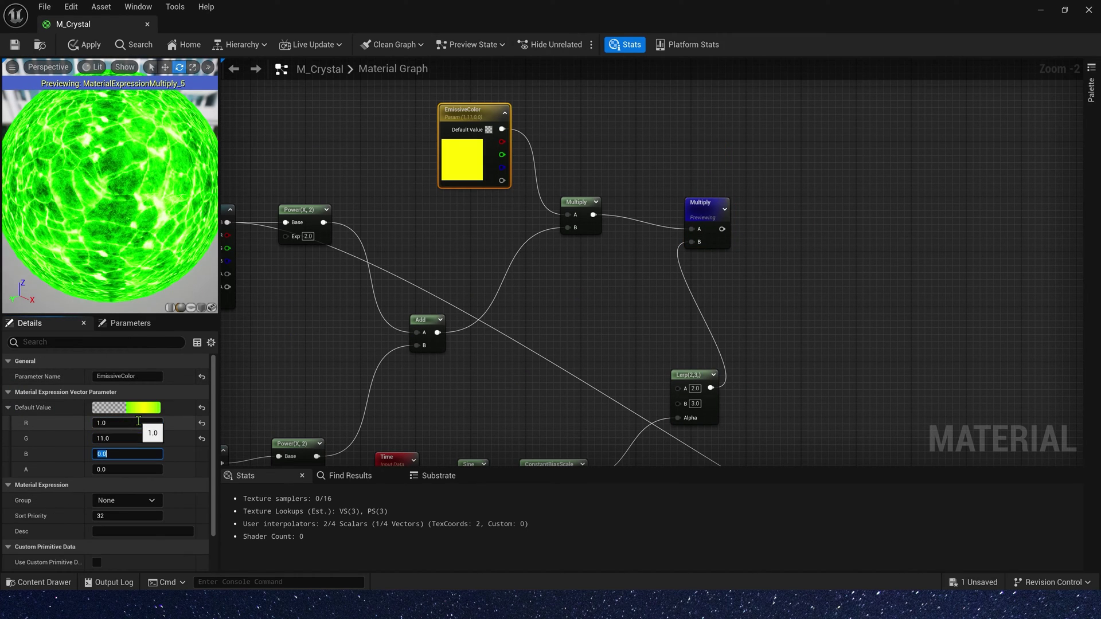
{"action": "type", "text": "1"}
{"action": "key", "text": "Tab"}
{"action": "left_click", "coordinate": [122, 439]}
{"action": "type", "text": "1"}
{"action": "key", "text": "Tab"}
{"action": "left_click", "coordinate": [126, 468]}
{"action": "type", "text": "1"}
{"action": "key", "text": "Return"}
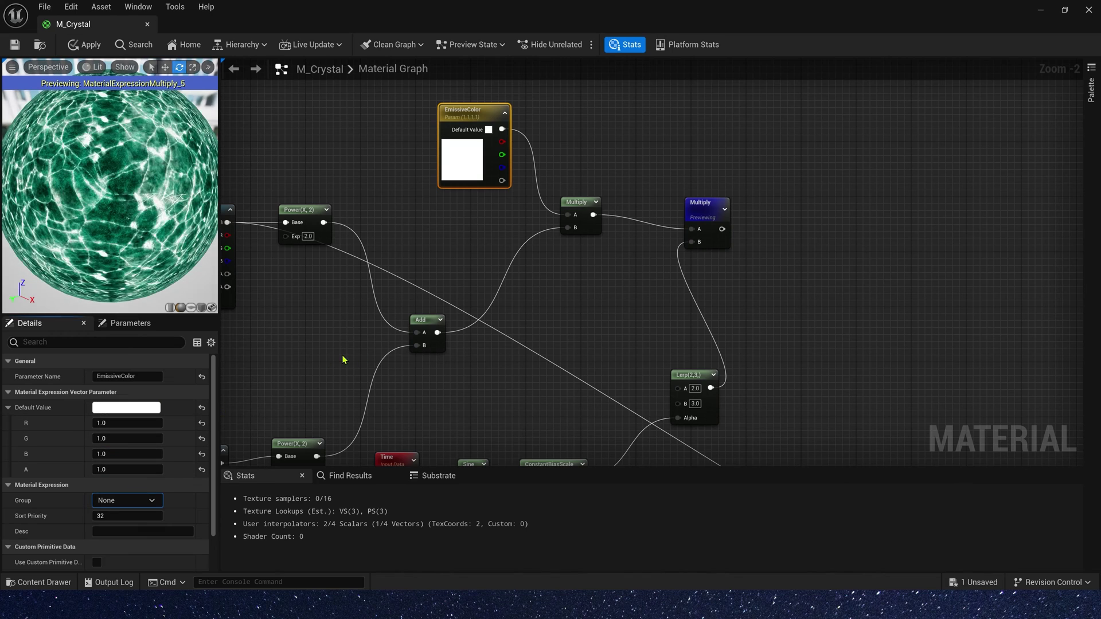
{"action": "right_click", "coordinate": [711, 207]}
{"action": "left_click", "coordinate": [749, 228]}
Add an Add node combining the second Multiply's output in A with the ice base colour texture's Power output in B.
{"action": "right_click_drag", "start_coordinate": [840, 226], "coordinate": [604, 219]}
{"action": "left_click", "coordinate": [344, 262]}
{"action": "scroll", "coordinate": [590, 262], "scroll_direction": "down", "scroll_amount": 1}
{"action": "scroll", "coordinate": [572, 182], "scroll_direction": "down", "scroll_amount": 3}
{"action": "scroll", "coordinate": [580, 215], "scroll_direction": "up", "scroll_amount": 3}
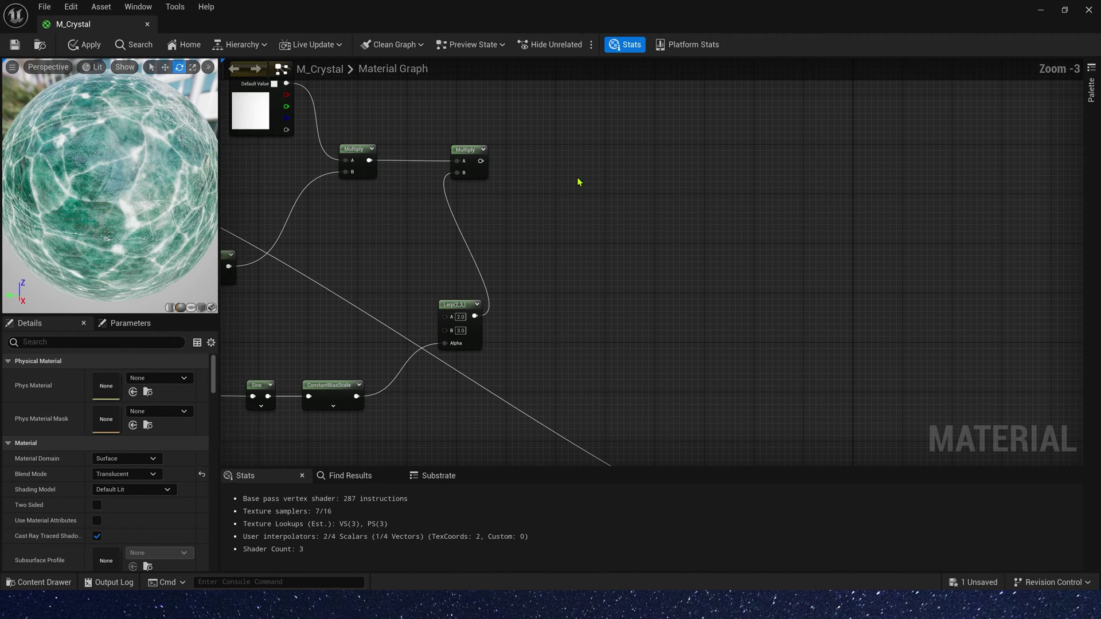
{"action": "key", "text": "a"}
{"action": "left_click", "coordinate": [577, 178]}
{"action": "mouse_move", "coordinate": [470, 163]}
{"action": "left_mouse_down"}
{"action": "mouse_move", "coordinate": [483, 169]}
{"action": "mouse_move", "coordinate": [476, 162]}
{"action": "left_mouse_up"}
{"action": "left_click_drag", "start_coordinate": [487, 161], "coordinate": [583, 194]}
{"action": "left_click_drag", "start_coordinate": [599, 183], "coordinate": [670, 219]}
{"action": "scroll", "coordinate": [622, 323], "scroll_direction": "down", "scroll_amount": 2}
{"action": "right_click_drag", "start_coordinate": [493, 427], "coordinate": [543, 236]}
{"action": "left_click_drag", "start_coordinate": [494, 265], "coordinate": [691, 178]}
{"action": "left_click", "coordinate": [597, 191]}
Add a Multiply node after the new Add node and connect a new Fresnel node to its A input.
{"action": "scroll", "coordinate": [710, 177], "scroll_direction": "up", "scroll_amount": 3}
{"action": "right_click_drag", "start_coordinate": [710, 177], "coordinate": [644, 250]}
{"action": "scroll", "coordinate": [645, 253], "scroll_direction": "up", "scroll_amount": 2}
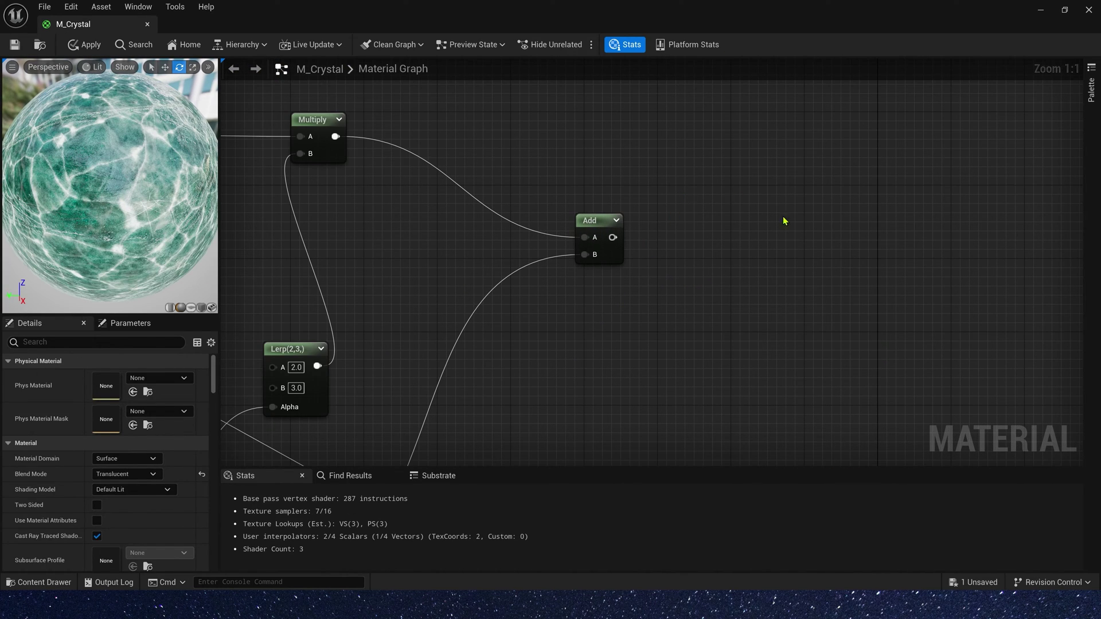
{"action": "key", "text": "m"}
{"action": "left_click", "coordinate": [748, 183]}
{"action": "left_click_drag", "start_coordinate": [612, 238], "coordinate": [759, 227]}
{"action": "left_click_drag", "start_coordinate": [779, 191], "coordinate": [790, 150]}
{"action": "right_click_drag", "start_coordinate": [645, 123], "coordinate": [642, 215]}
{"action": "right_click", "coordinate": [595, 131]}
{"action": "type", "text": "fre"}
{"action": "left_click", "coordinate": [642, 226]}
{"action": "left_click_drag", "start_coordinate": [648, 137], "coordinate": [765, 256]}
Promote the Fresnel node's BaseReflectFractionIn and ExponentIn inputs to parameters and arrange both beside the node.
{"action": "right_click_drag", "start_coordinate": [437, 147], "coordinate": [430, 218]}
{"action": "right_click_drag", "start_coordinate": [769, 335], "coordinate": [650, 269]}
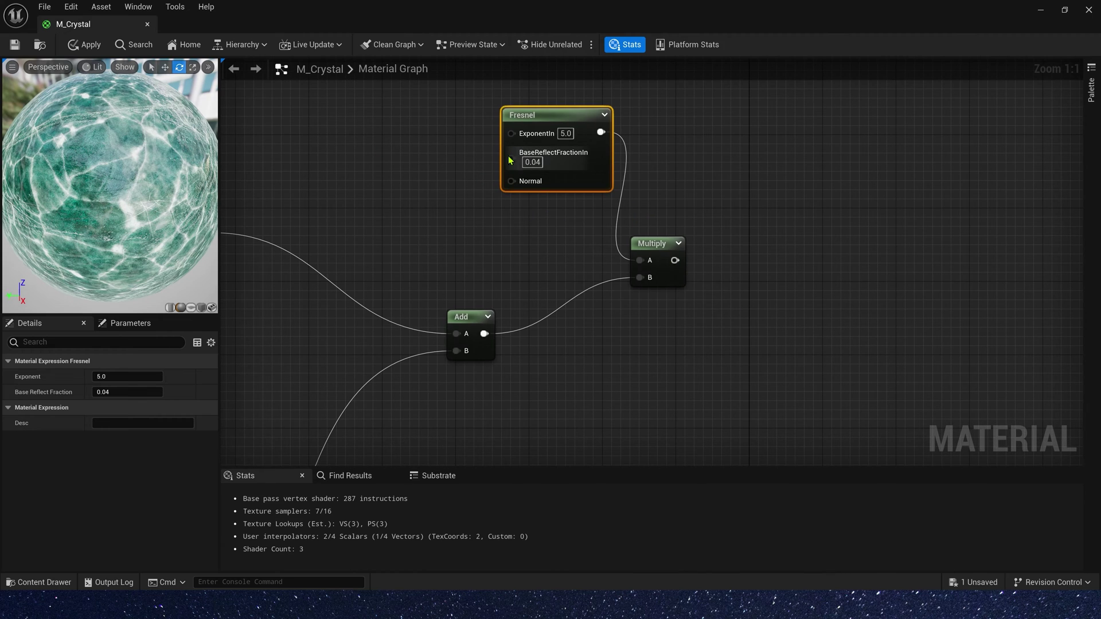
{"action": "right_click", "coordinate": [517, 159]}
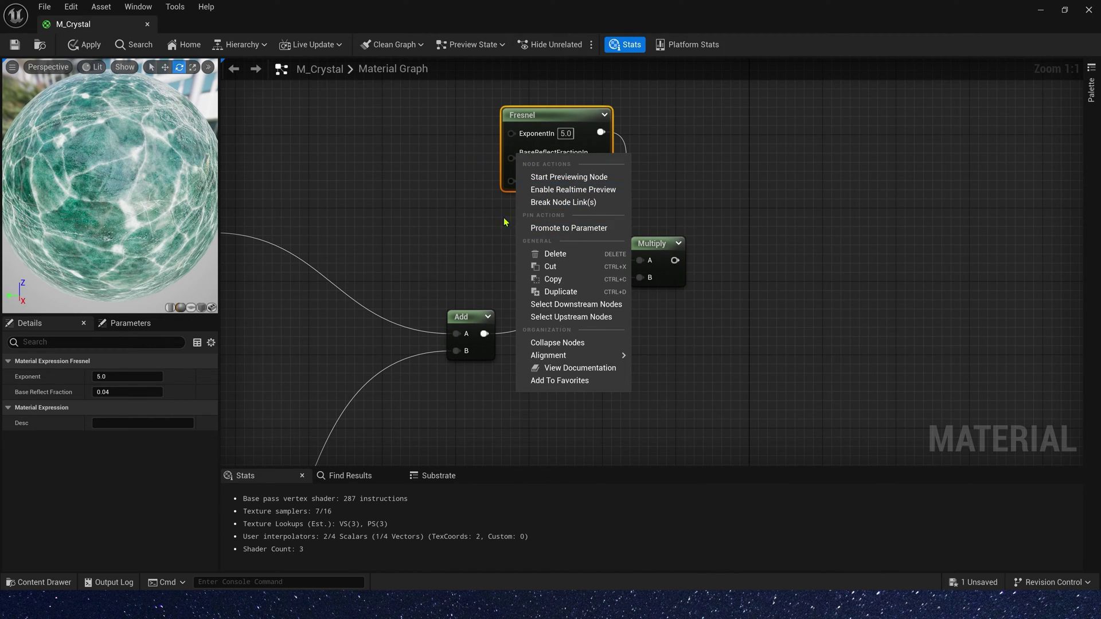
{"action": "left_click", "coordinate": [530, 230]}
{"action": "right_click_drag", "start_coordinate": [455, 196], "coordinate": [592, 259]}
{"action": "left_click_drag", "start_coordinate": [596, 193], "coordinate": [468, 239]}
{"action": "right_click", "coordinate": [654, 202]}
{"action": "left_click", "coordinate": [708, 277]}
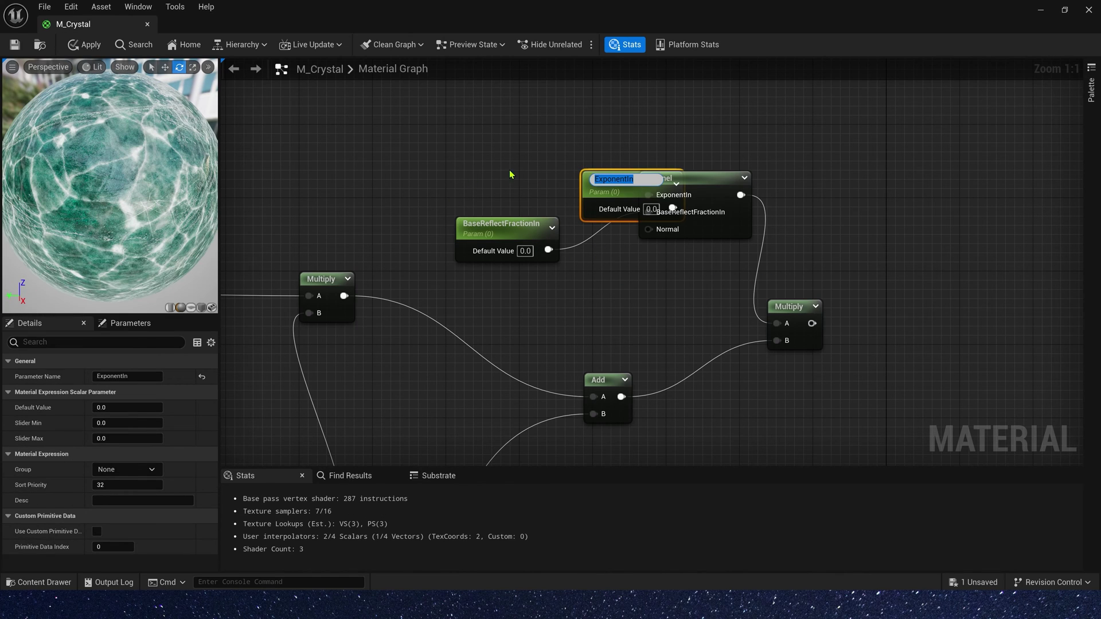
{"action": "left_click_drag", "start_coordinate": [593, 189], "coordinate": [456, 162]}
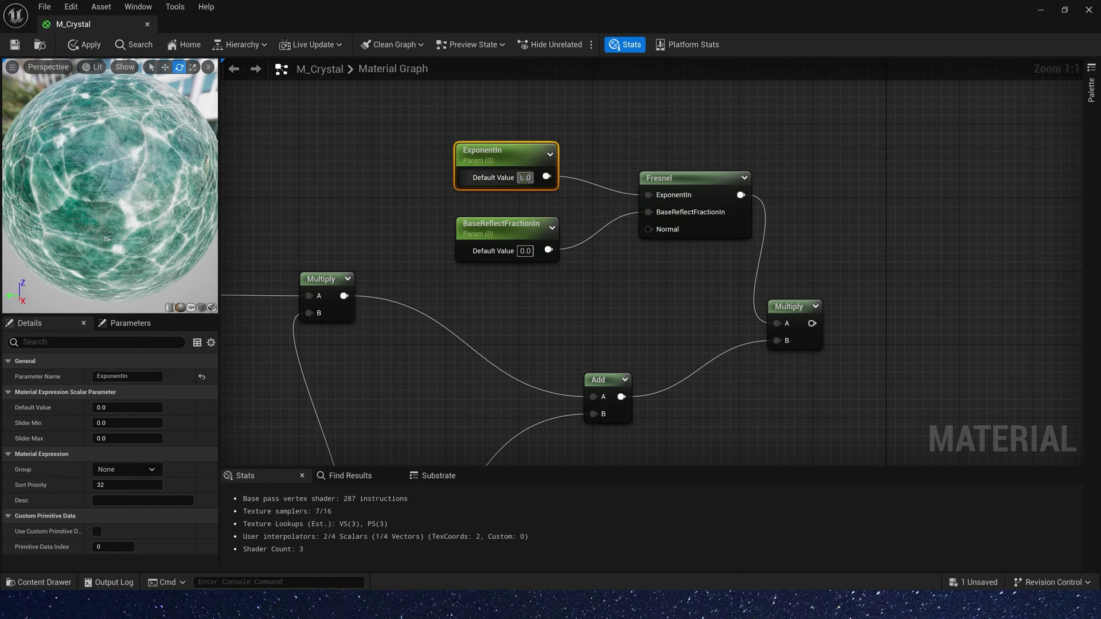
Set the default values of ExponentIn to 5 and BaseReflectFractionIn to 0.05.
{"action": "type", "text": "5"}
{"action": "left_click", "coordinate": [526, 251]}
{"action": "type", "text": "0.05"}
{"action": "right_click_drag", "start_coordinate": [576, 271], "coordinate": [474, 219]}
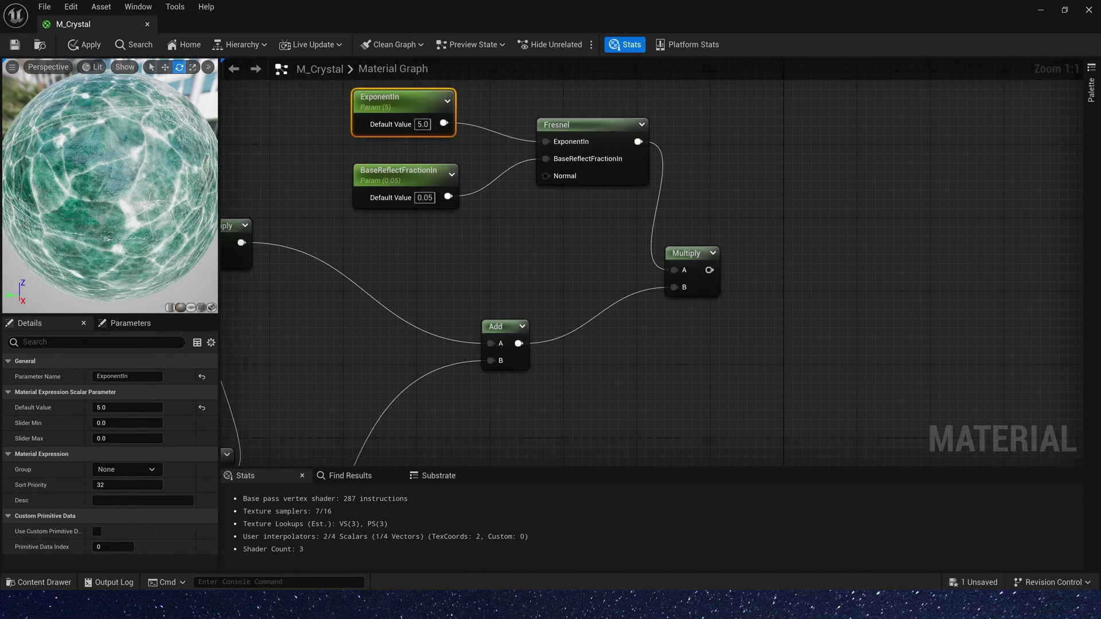
Connect the Fresnel-driven Multiply node's output to the Emissive Color input of M_Crystal.
{"action": "scroll", "coordinate": [694, 330], "scroll_direction": "down", "scroll_amount": 4}
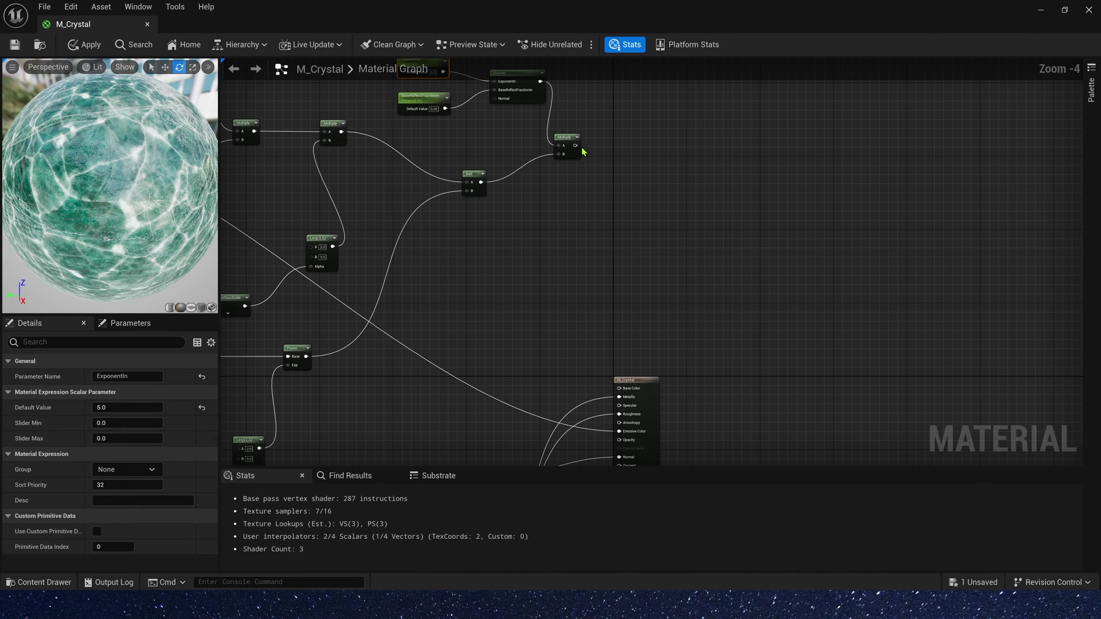
{"action": "left_click_drag", "start_coordinate": [575, 146], "coordinate": [619, 431]}
{"action": "scroll", "coordinate": [611, 334], "scroll_direction": "down", "scroll_amount": 1}
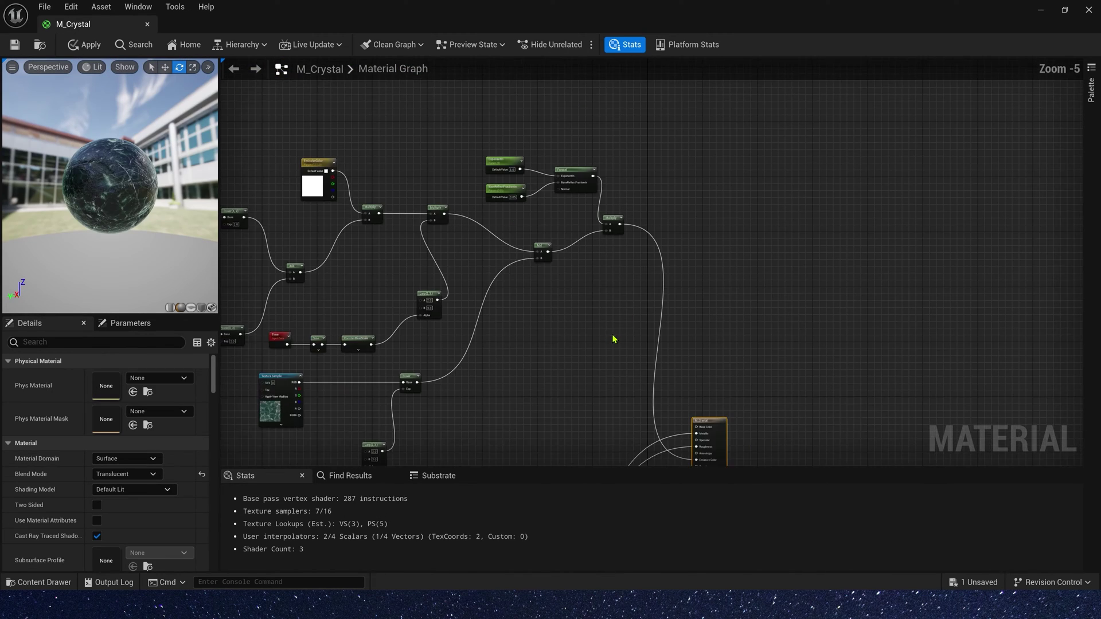
Add another Fresnel node near the M_Crystal output node and promote its ExponentIn and BaseReflectFractionIn inputs to parameters.
{"action": "right_click_drag", "start_coordinate": [601, 336], "coordinate": [548, 287]}
{"action": "scroll", "coordinate": [594, 307], "scroll_direction": "up", "scroll_amount": 3}
{"action": "right_click_drag", "start_coordinate": [735, 436], "coordinate": [651, 224]}
{"action": "left_click_drag", "start_coordinate": [651, 224], "coordinate": [796, 224]}
{"action": "left_click", "coordinate": [449, 197]}
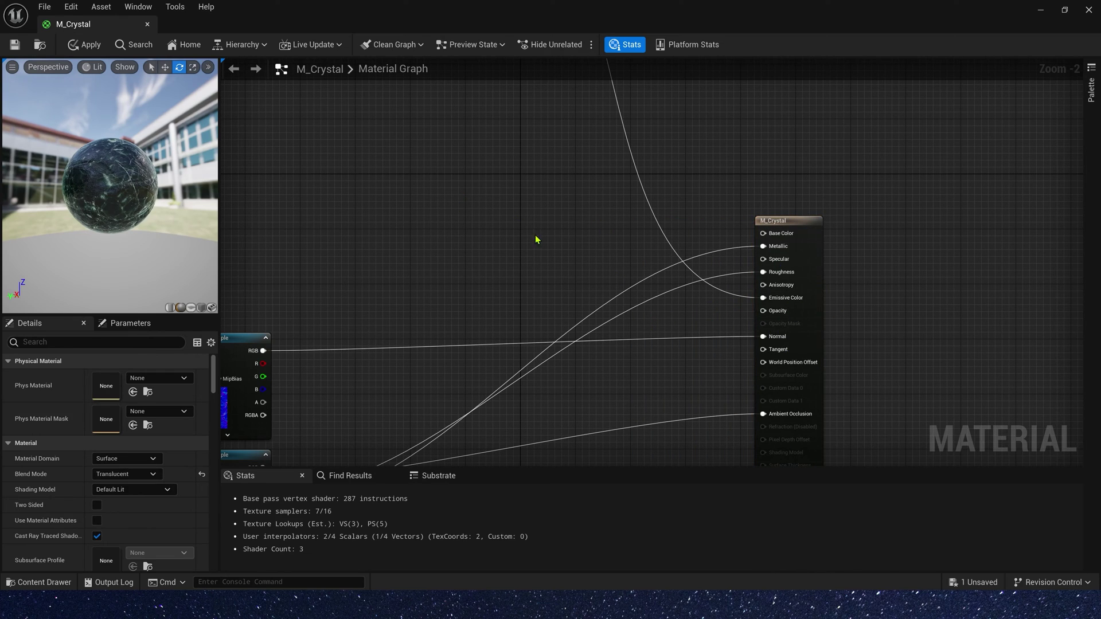
{"action": "right_click", "coordinate": [416, 204]}
{"action": "type", "text": "fre"}
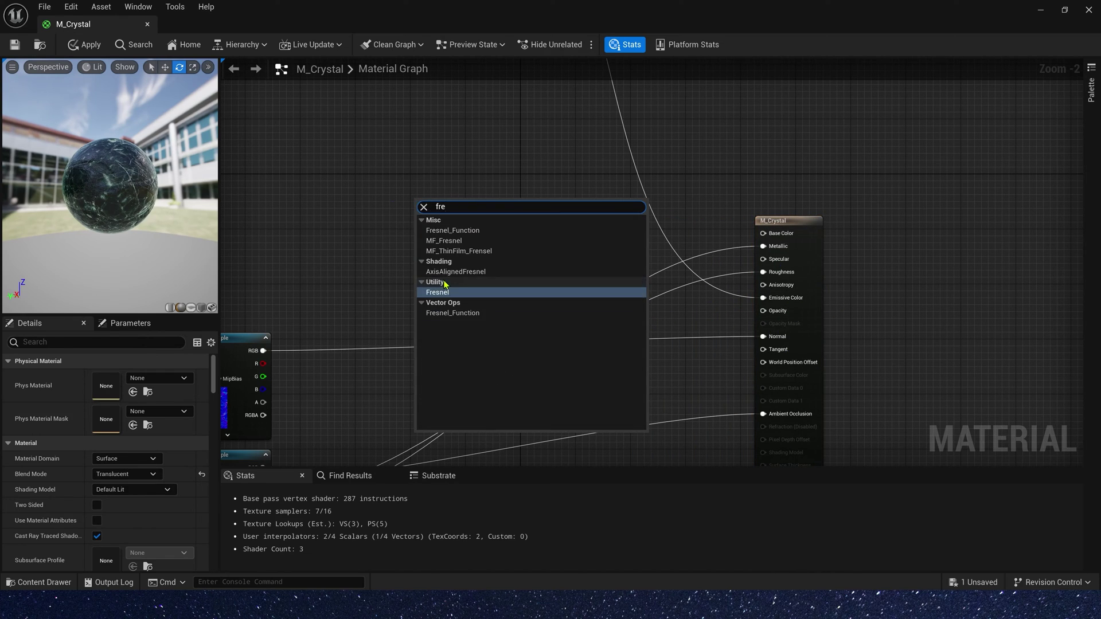
{"action": "left_click", "coordinate": [445, 291]}
{"action": "scroll", "coordinate": [394, 191], "scroll_direction": "up", "scroll_amount": 2}
{"action": "left_click_drag", "start_coordinate": [445, 206], "coordinate": [374, 147]}
{"action": "right_click", "coordinate": [514, 202]}
{"action": "left_click", "coordinate": [541, 272]}
{"action": "right_click", "coordinate": [517, 223]}
{"action": "left_click", "coordinate": [545, 296]}
{"action": "left_click_drag", "start_coordinate": [458, 204], "coordinate": [305, 231]}
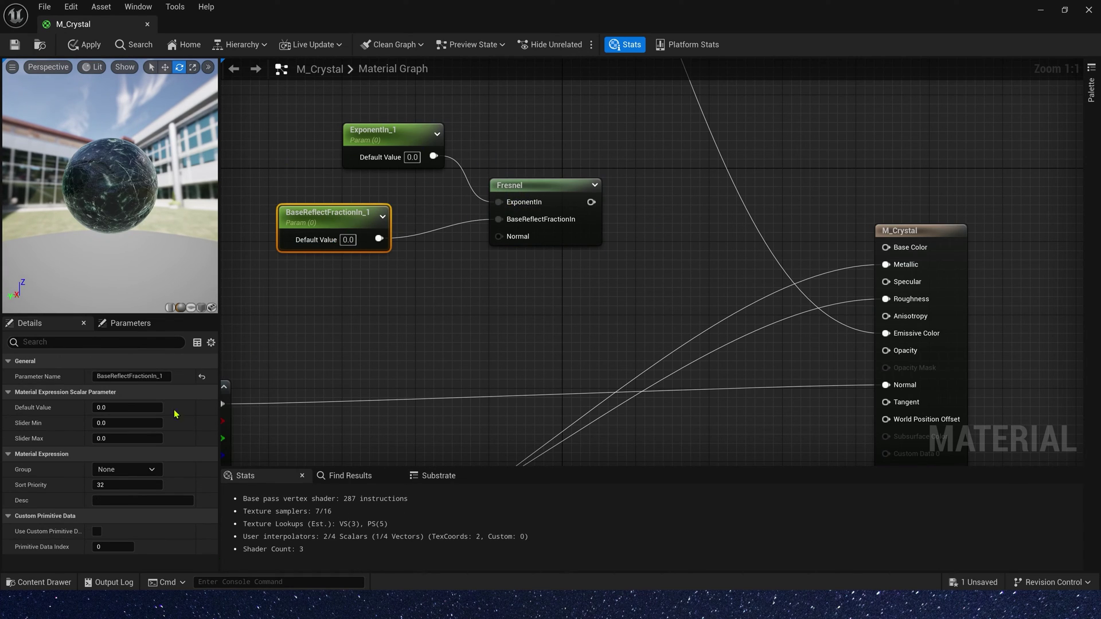
Rename the new Fresnel node's two parameters to BaseReflectFractionIn_Op and ExponentIn_Op.
{"action": "left_click", "coordinate": [157, 377]}
{"action": "key", "text": "BackSpace"}
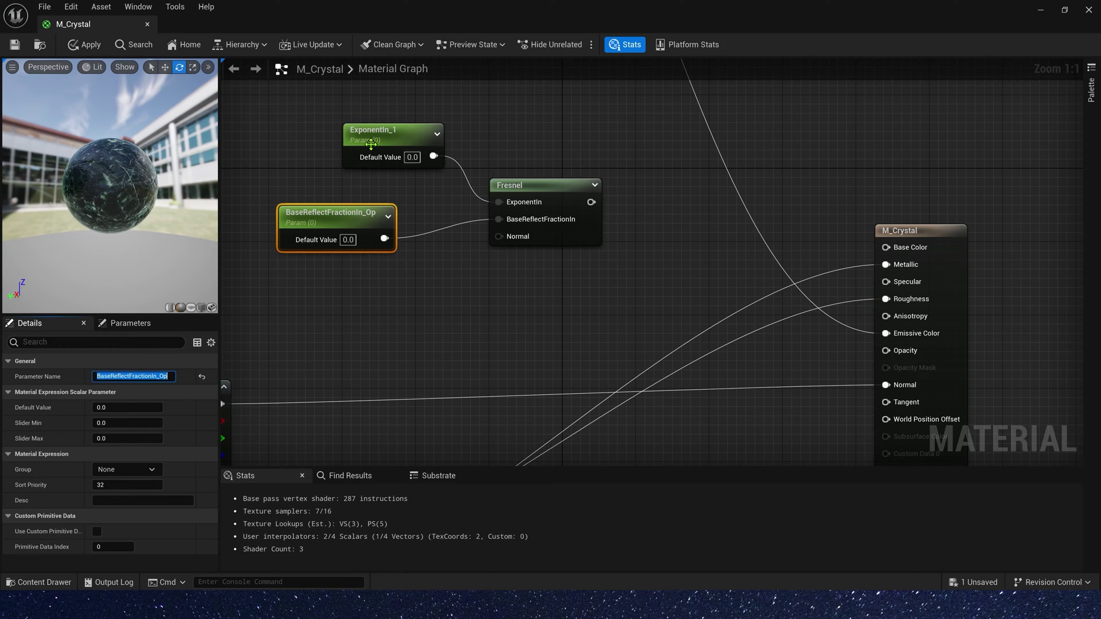
{"action": "left_click", "coordinate": [371, 142]}
{"action": "left_click", "coordinate": [152, 376]}
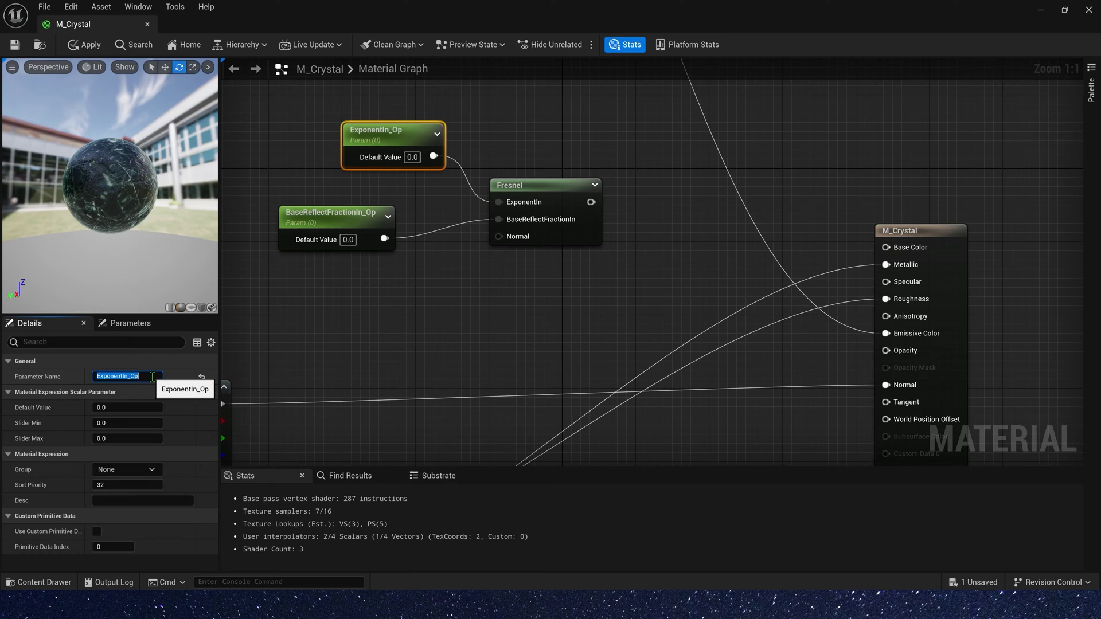
Set the default values of ExponentIn_Op to 5 and BaseReflectFractionIn_Op to 0.04.
{"action": "left_click", "coordinate": [458, 209]}
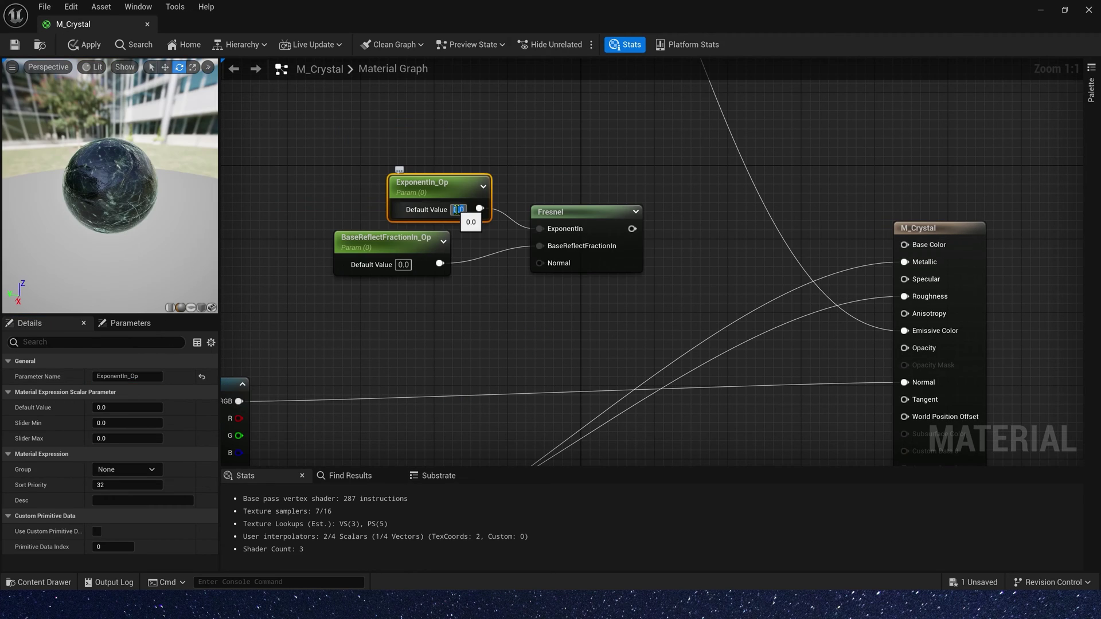
{"action": "type", "text": "5"}
{"action": "left_click", "coordinate": [403, 264]}
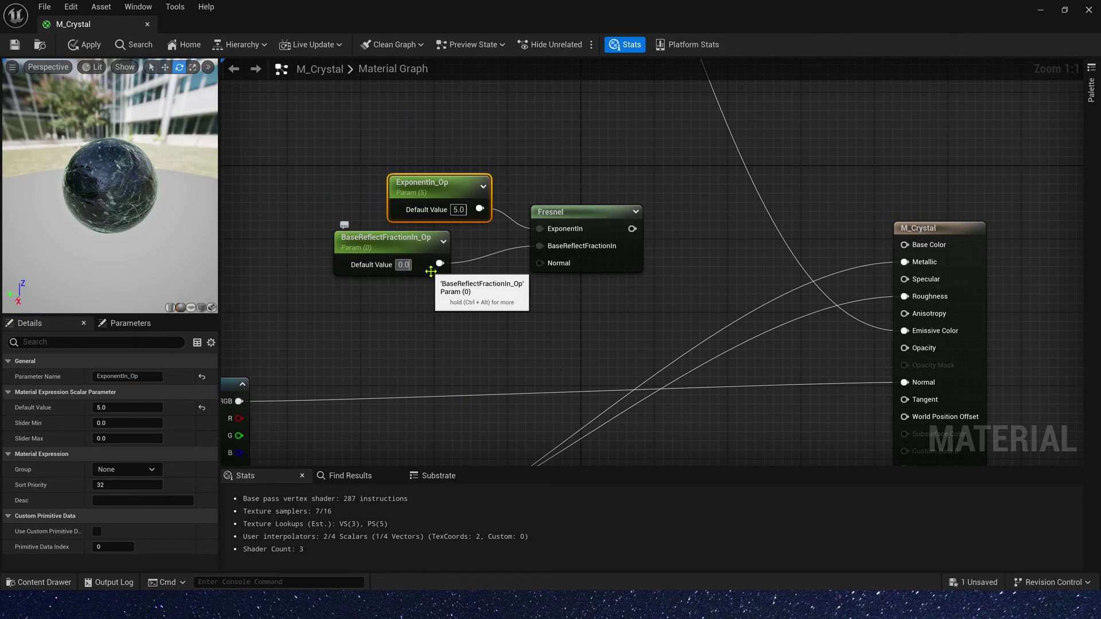
Preview the new Fresnel node on the sphere.
{"action": "right_click", "coordinate": [485, 203]}
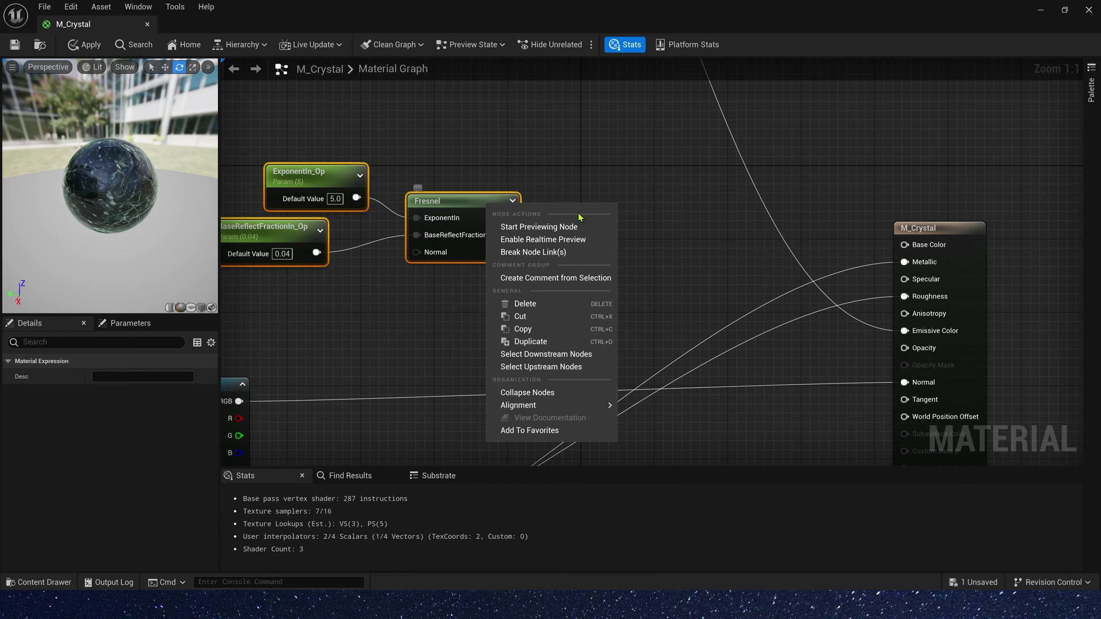
{"action": "left_click", "coordinate": [555, 234]}
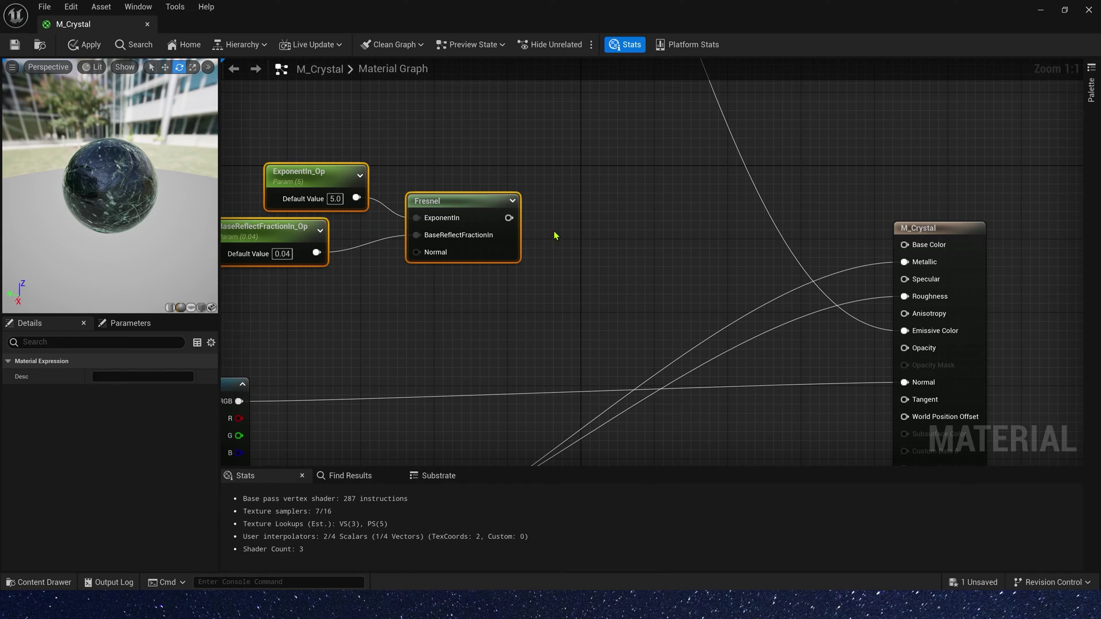
{"action": "right_click", "coordinate": [471, 204]}
{"action": "left_click", "coordinate": [516, 221]}
Add a Power node with exponent 0.5 to the Fresnel output and check its result with a temporary node preview.
{"action": "left_click", "coordinate": [596, 220]}
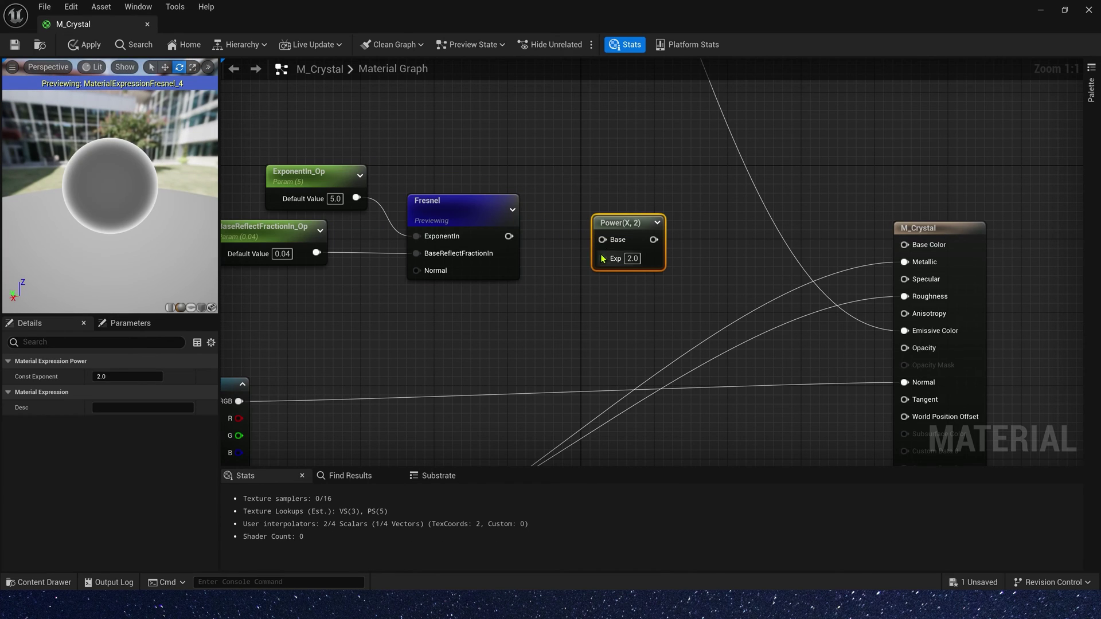
{"action": "left_click_drag", "start_coordinate": [508, 236], "coordinate": [626, 240]}
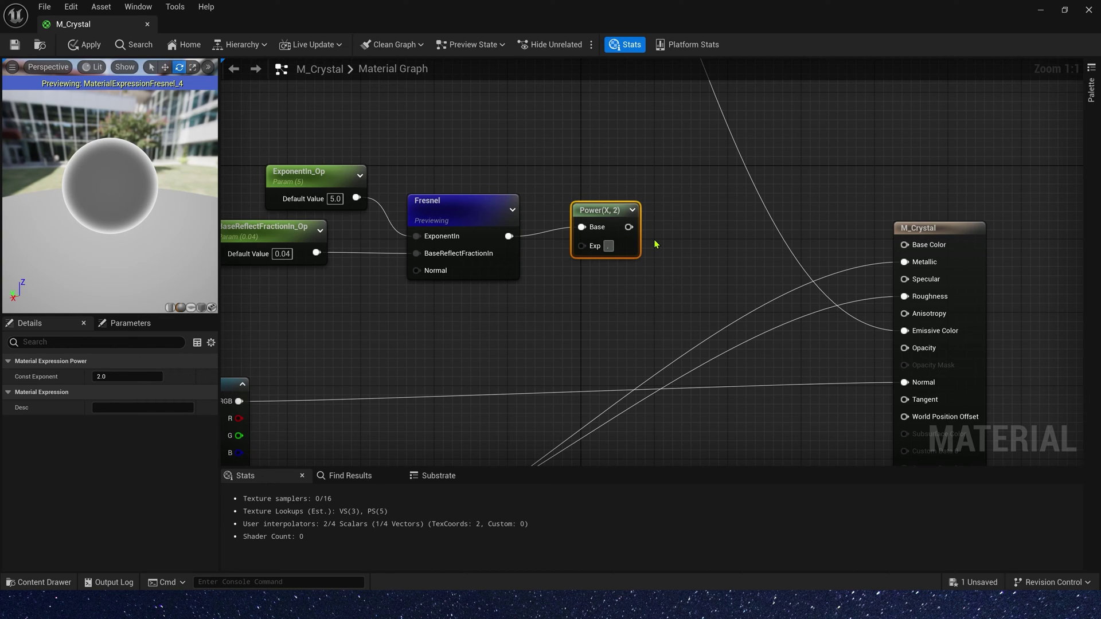
{"action": "right_click", "coordinate": [598, 210]}
{"action": "left_click", "coordinate": [642, 227]}
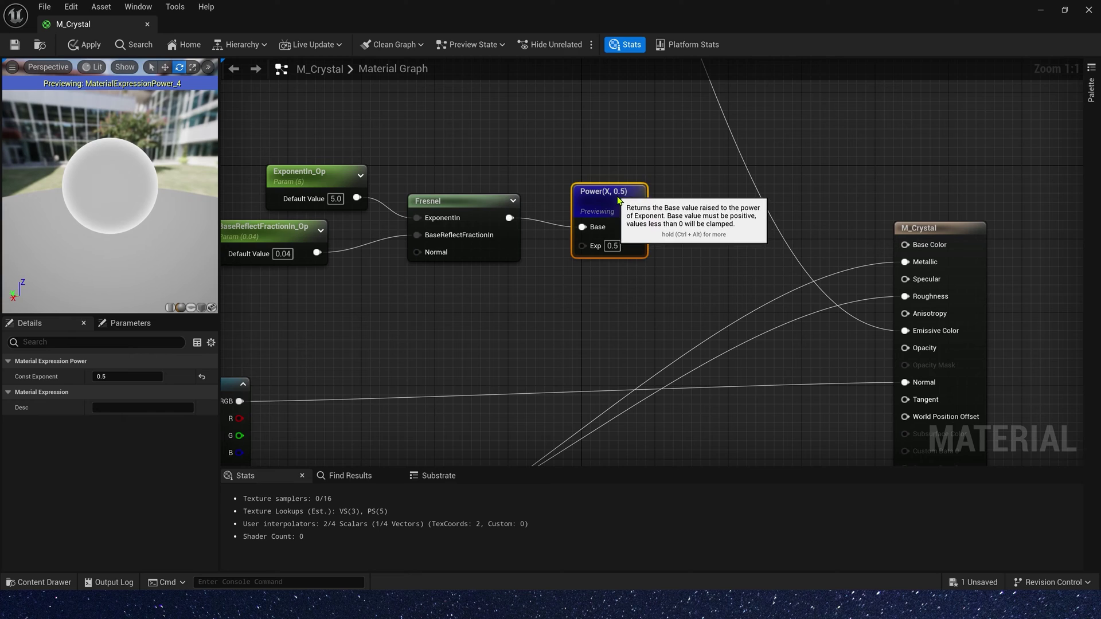
{"action": "right_click", "coordinate": [601, 185]}
{"action": "left_click", "coordinate": [642, 203]}
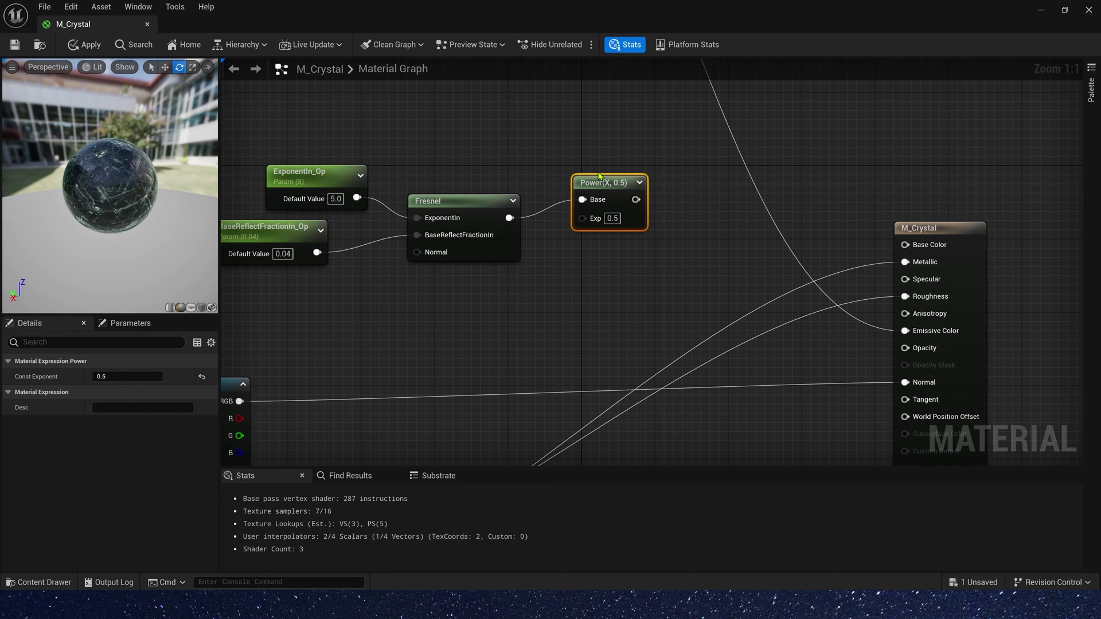
Add a Lerp node with the Power output as its Alpha and connect it to the Opacity input of M_Crystal.
{"action": "left_click", "coordinate": [710, 176]}
{"action": "left_click", "coordinate": [717, 162]}
{"action": "left_click_drag", "start_coordinate": [635, 200], "coordinate": [725, 223]}
{"action": "left_click_drag", "start_coordinate": [739, 169], "coordinate": [733, 140]}
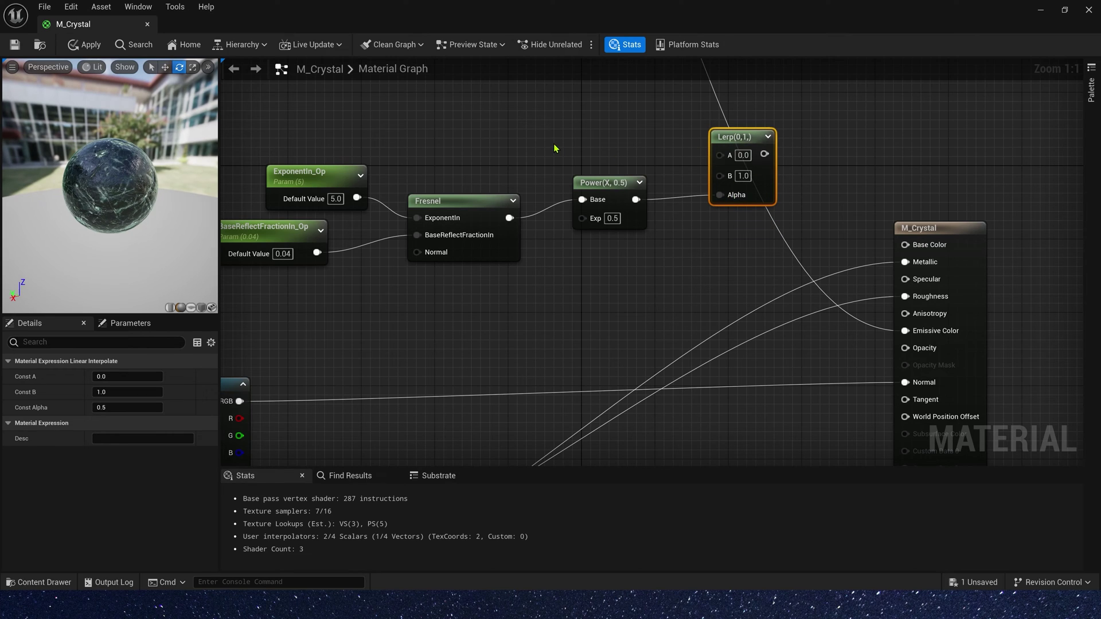
{"action": "scroll", "coordinate": [535, 149], "scroll_direction": "down", "scroll_amount": 1}
{"action": "left_click_drag", "start_coordinate": [275, 141], "coordinate": [704, 267]}
{"action": "left_click_drag", "start_coordinate": [723, 150], "coordinate": [858, 323]}
{"action": "left_click", "coordinate": [659, 216]}
Set the opacity Lerp node's A value to 0.2 and B value to 0.3, and inspect the sphere.
{"action": "mouse_move", "coordinate": [81, 188]}
{"action": "left_mouse_down"}
{"action": "mouse_move", "coordinate": [115, 189]}
{"action": "mouse_move", "coordinate": [81, 188]}
{"action": "left_mouse_up"}
{"action": "scroll", "coordinate": [127, 228], "scroll_direction": "up", "scroll_amount": 3}
{"action": "scroll", "coordinate": [135, 241], "scroll_direction": "down", "scroll_amount": 2}
{"action": "left_click_drag", "start_coordinate": [135, 240], "coordinate": [81, 190]}
{"action": "left_click", "coordinate": [596, 202]}
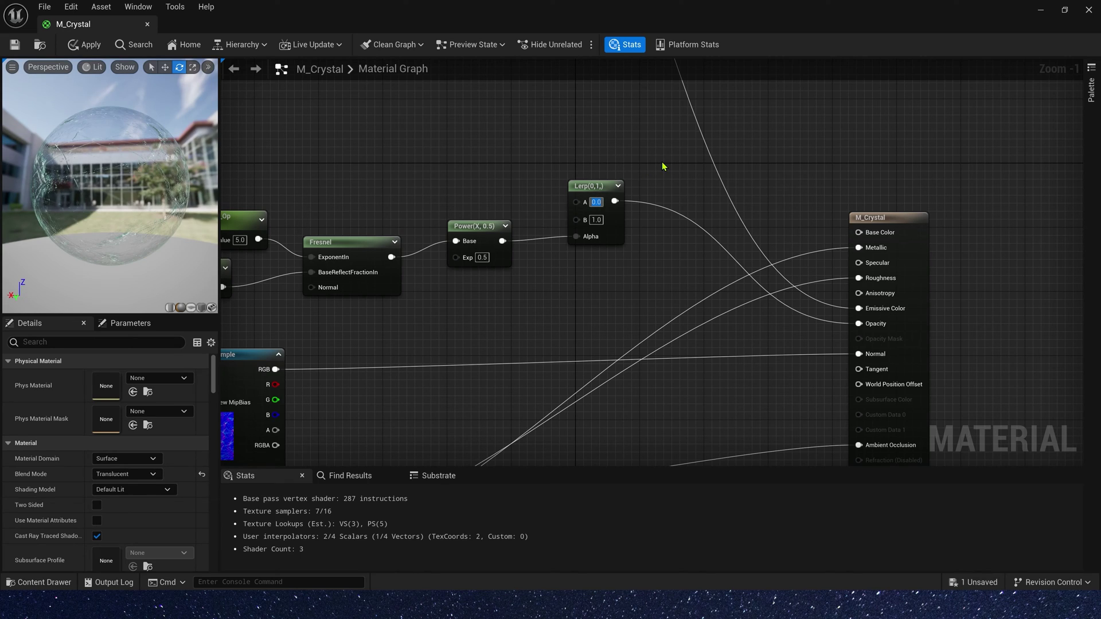
{"action": "type", "text": "0.2"}
{"action": "key", "text": "Tab"}
{"action": "type", "text": "0.3"}
{"action": "key", "text": "Return"}
{"action": "left_click_drag", "start_coordinate": [100, 166], "coordinate": [101, 230]}
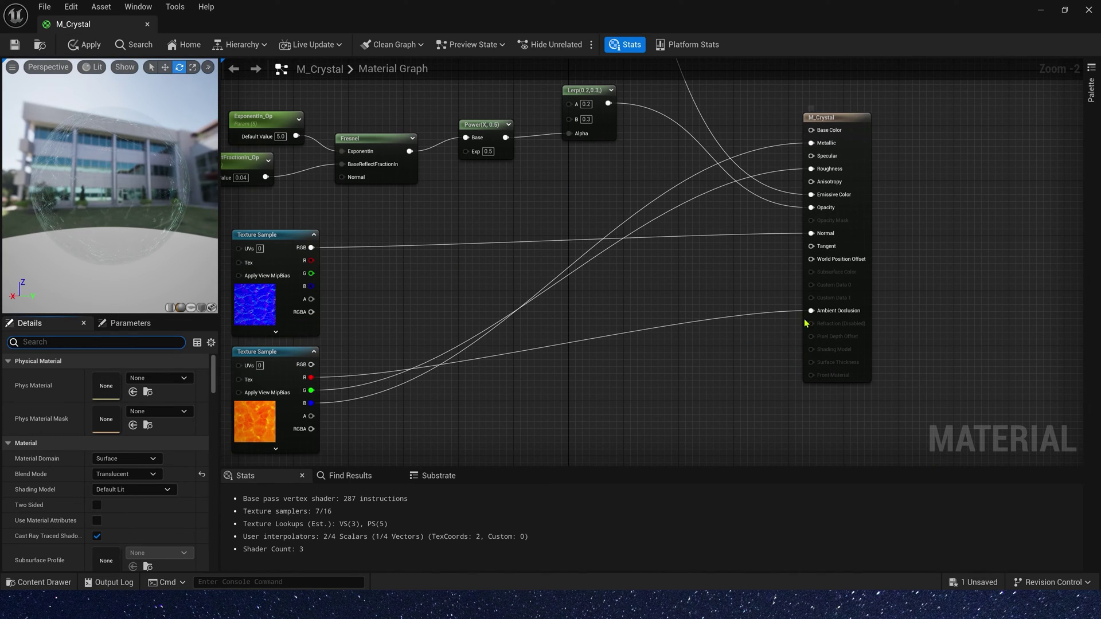
Set M_Crystal's Refraction Method to Index Of Refraction and inspect the sphere.
{"action": "left_click", "coordinate": [133, 342]}
{"action": "type", "text": "ref"}
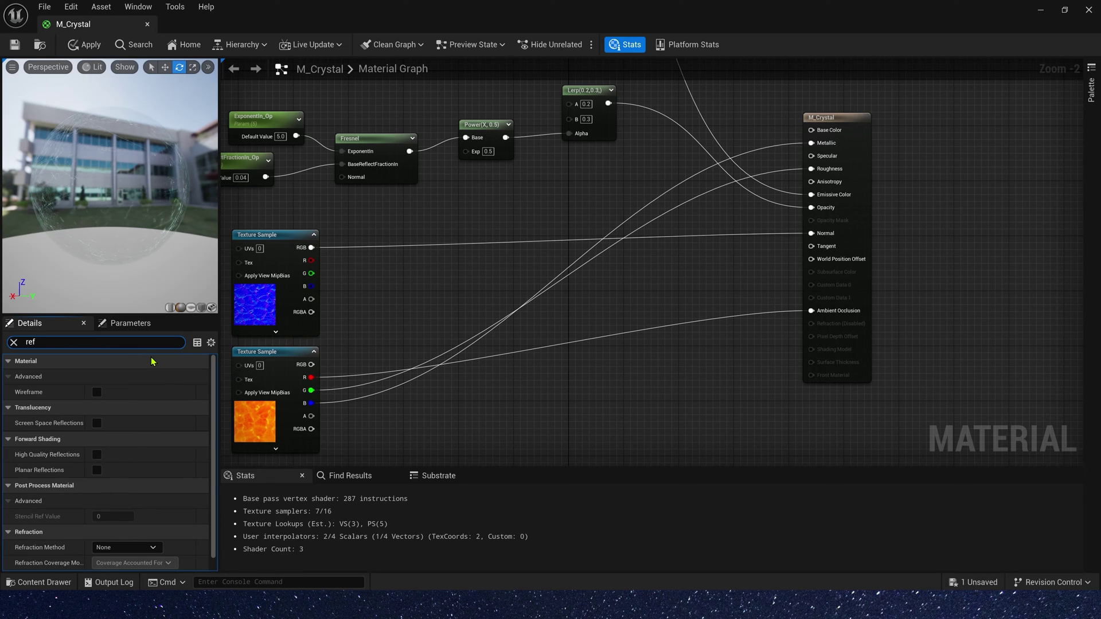
{"action": "scroll", "coordinate": [155, 401], "scroll_direction": "down", "scroll_amount": 1}
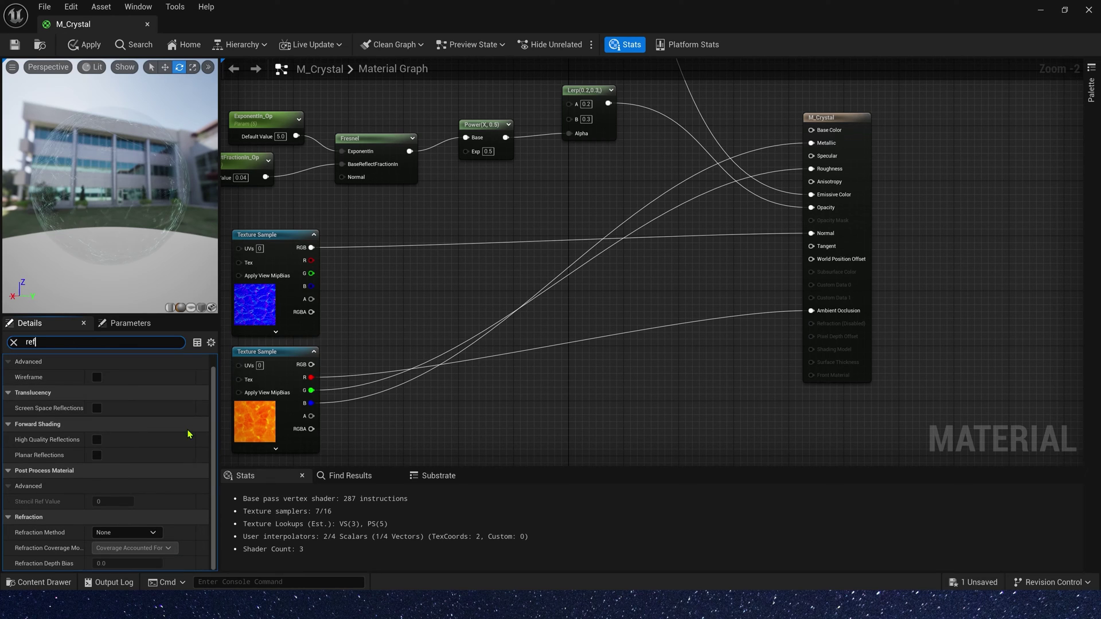
{"action": "left_click", "coordinate": [128, 532]}
{"action": "left_click", "coordinate": [139, 544]}
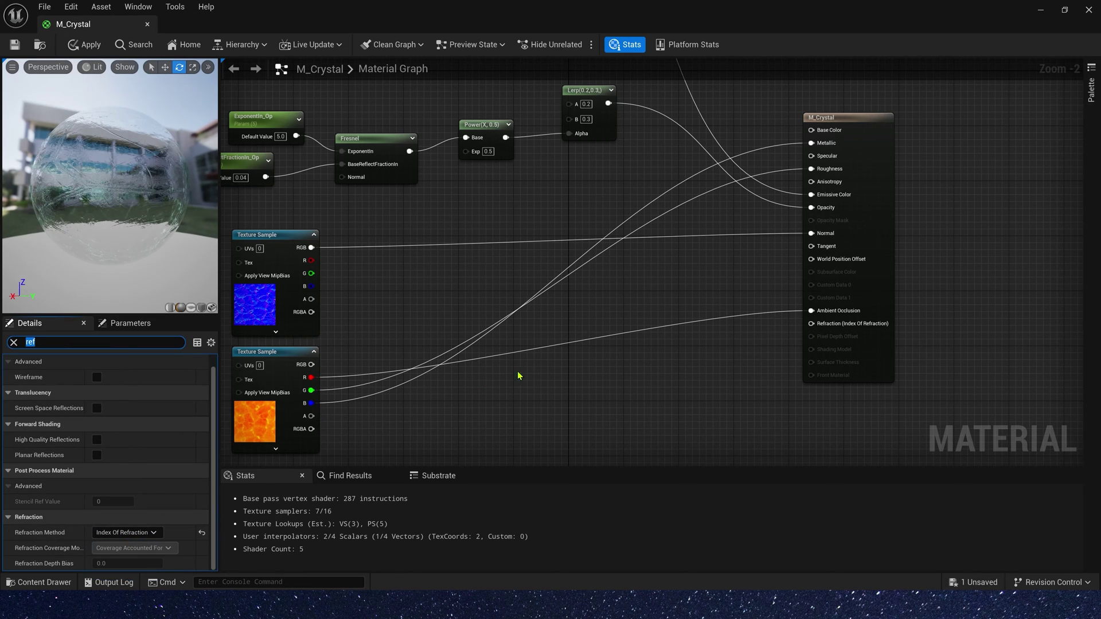
{"action": "right_click_drag", "start_coordinate": [657, 335], "coordinate": [595, 279]}
{"action": "left_click_drag", "start_coordinate": [174, 243], "coordinate": [138, 213]}
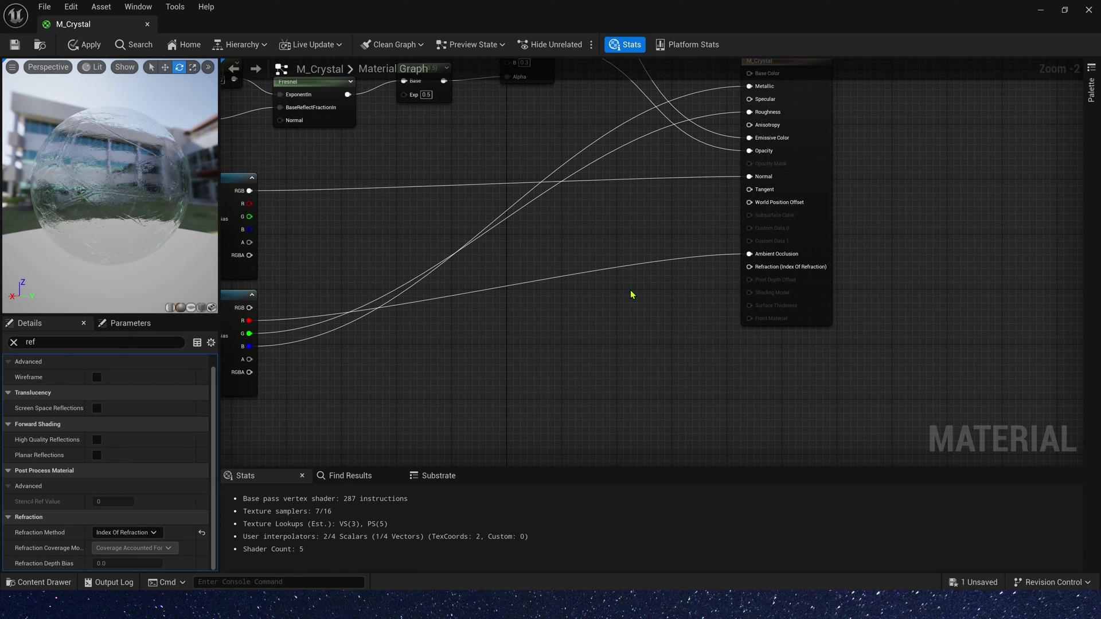
Add a Fresnel node below the texture connections, preview it, and set its ExponentIn to 1 and BaseReflectFractionIn to 0.1.
{"action": "right_click_drag", "start_coordinate": [423, 163], "coordinate": [496, 275]}
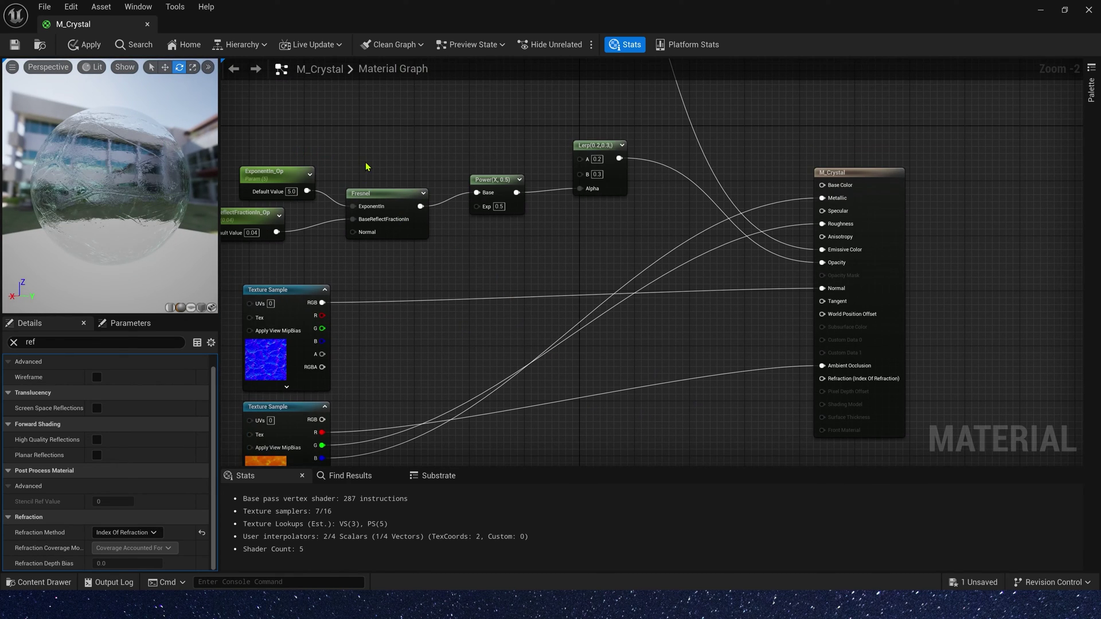
{"action": "left_click_drag", "start_coordinate": [417, 238], "coordinate": [417, 238]}
{"action": "key", "text": "Home"}
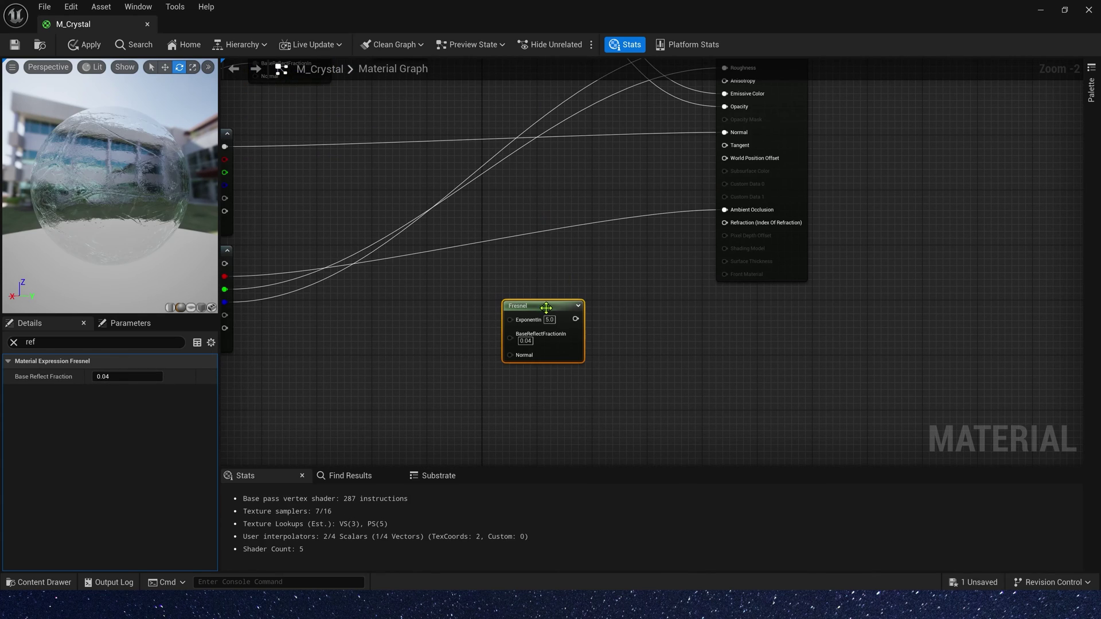
{"action": "right_click", "coordinate": [545, 284]}
{"action": "left_click", "coordinate": [574, 315]}
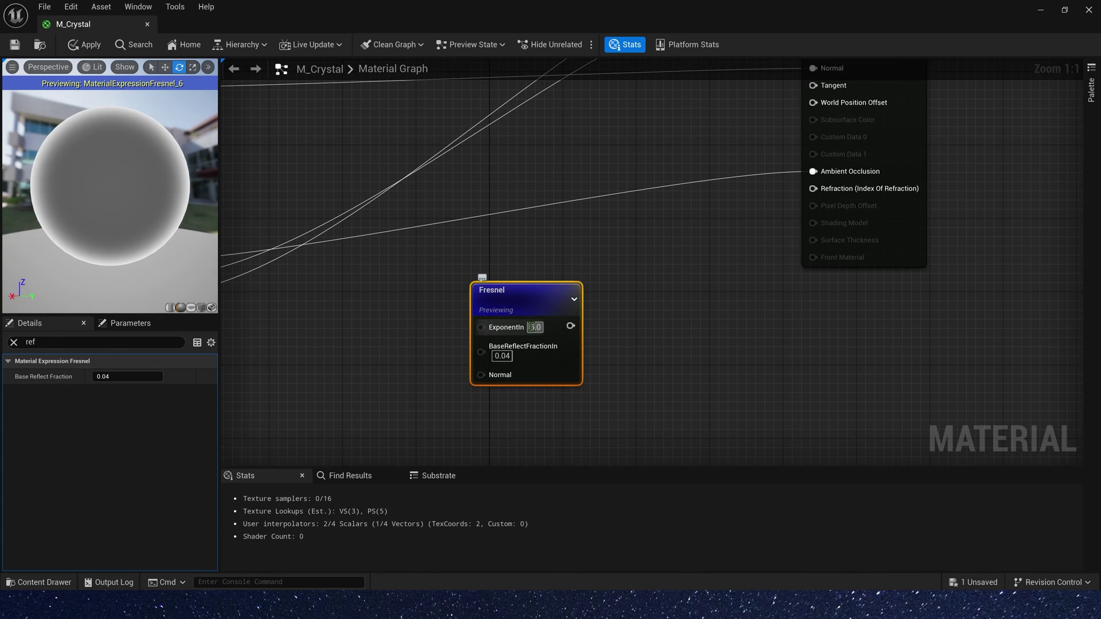
{"action": "left_click", "coordinate": [532, 327]}
{"action": "type", "text": "1"}
{"action": "key", "text": "Return"}
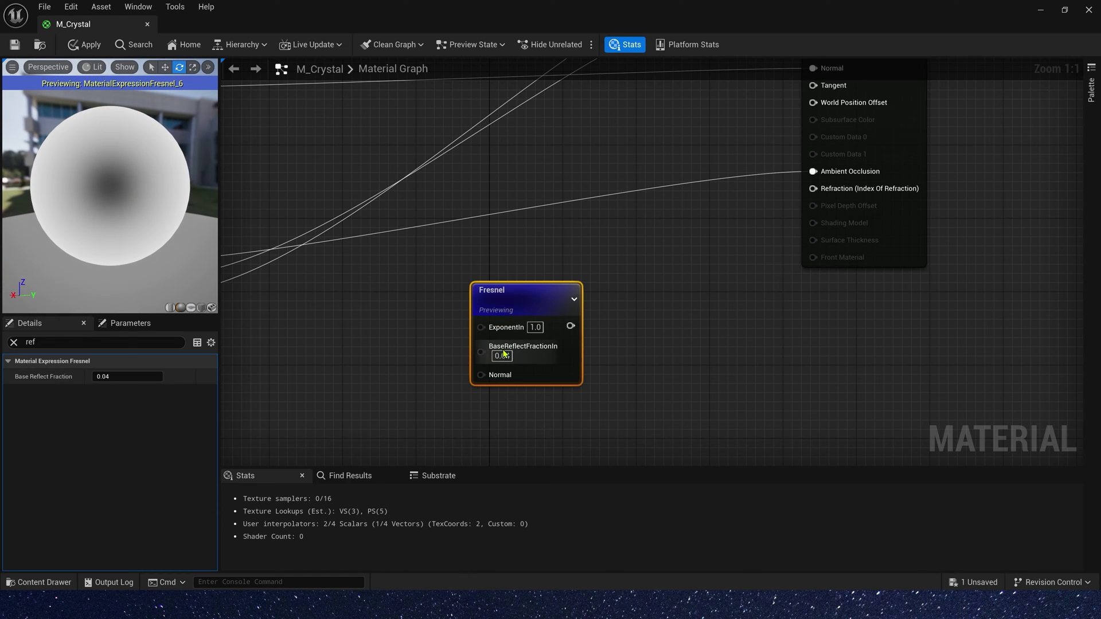
{"action": "type", "text": "0.1"}
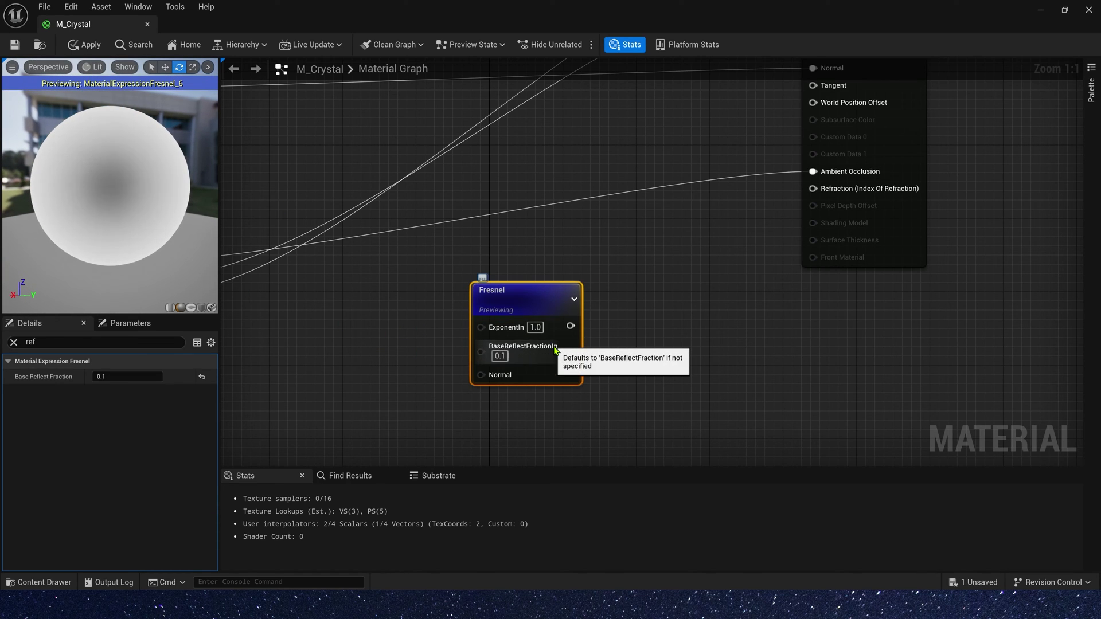
{"action": "key", "text": "Return"}
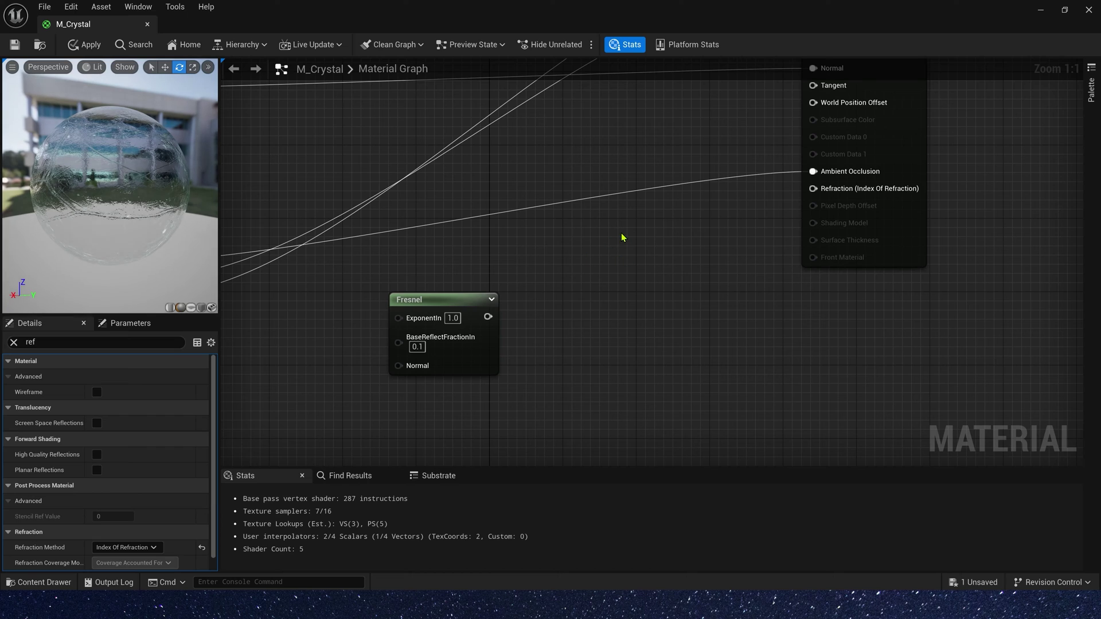
Add a Lerp node with the new Fresnel output as its Alpha and connect it to the Refraction input of M_Crystal.
{"action": "left_click", "coordinate": [623, 236]}
{"action": "left_click_drag", "start_coordinate": [488, 317], "coordinate": [630, 299]}
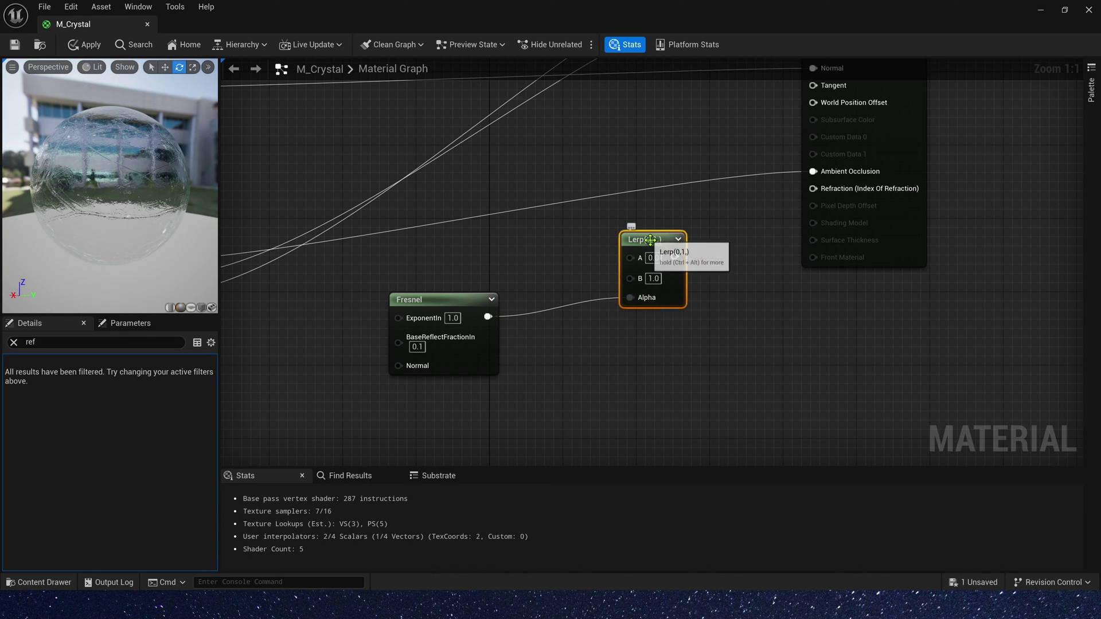
{"action": "left_click_drag", "start_coordinate": [651, 239], "coordinate": [823, 194]}
{"action": "left_click_drag", "start_coordinate": [110, 184], "coordinate": [107, 232]}
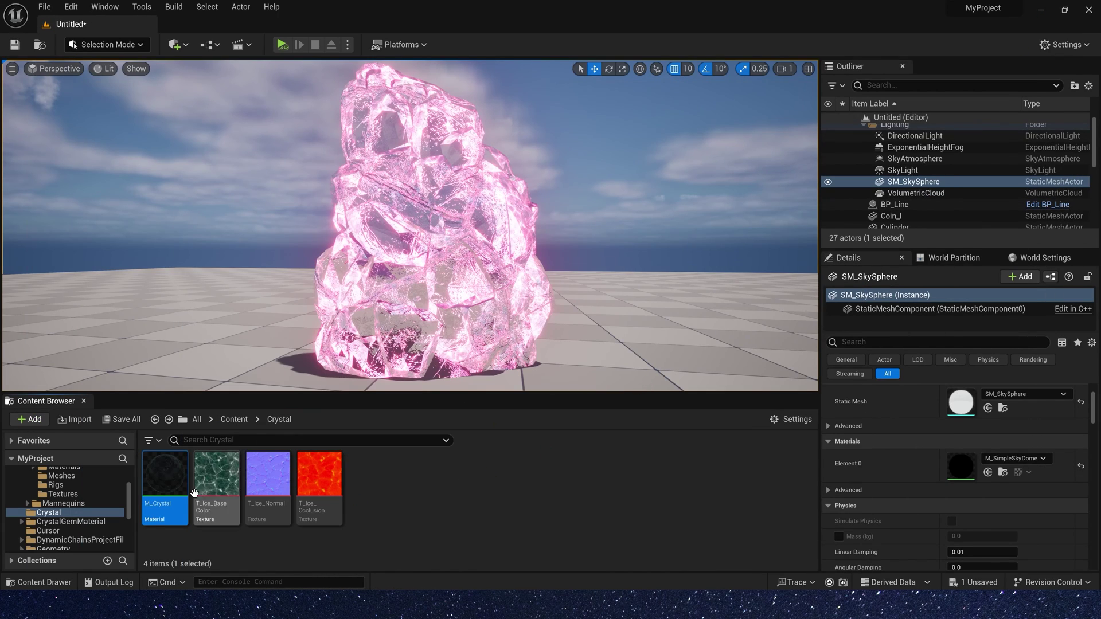
Create a material instance of M_Crystal with the default name M_Crystal_Inst and open it for editing.
{"action": "right_click", "coordinate": [163, 492]}
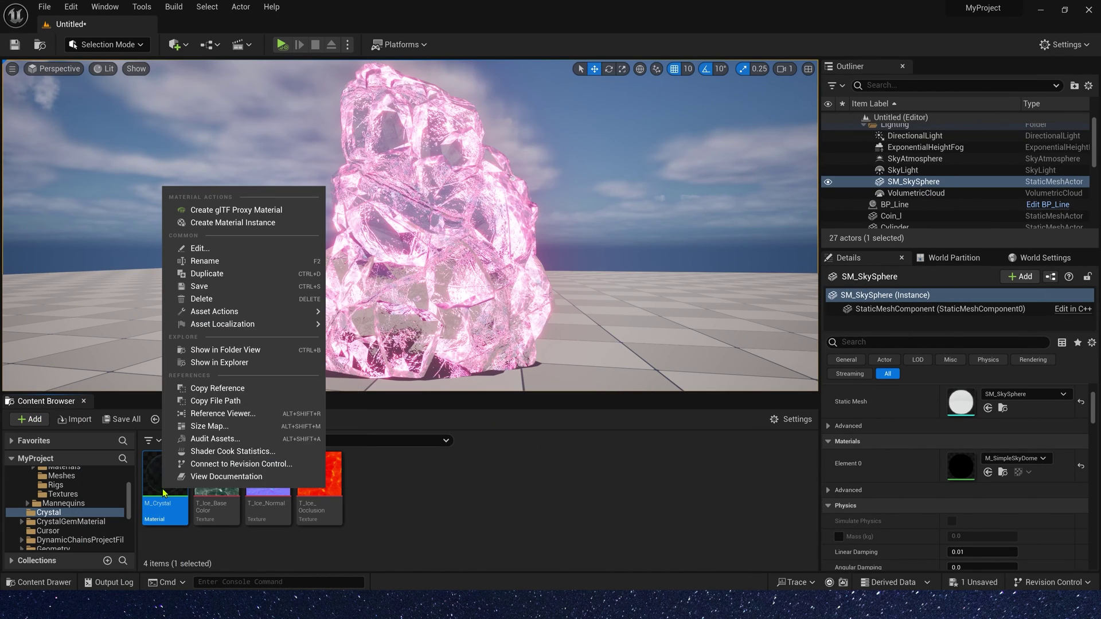
{"action": "left_click", "coordinate": [247, 223]}
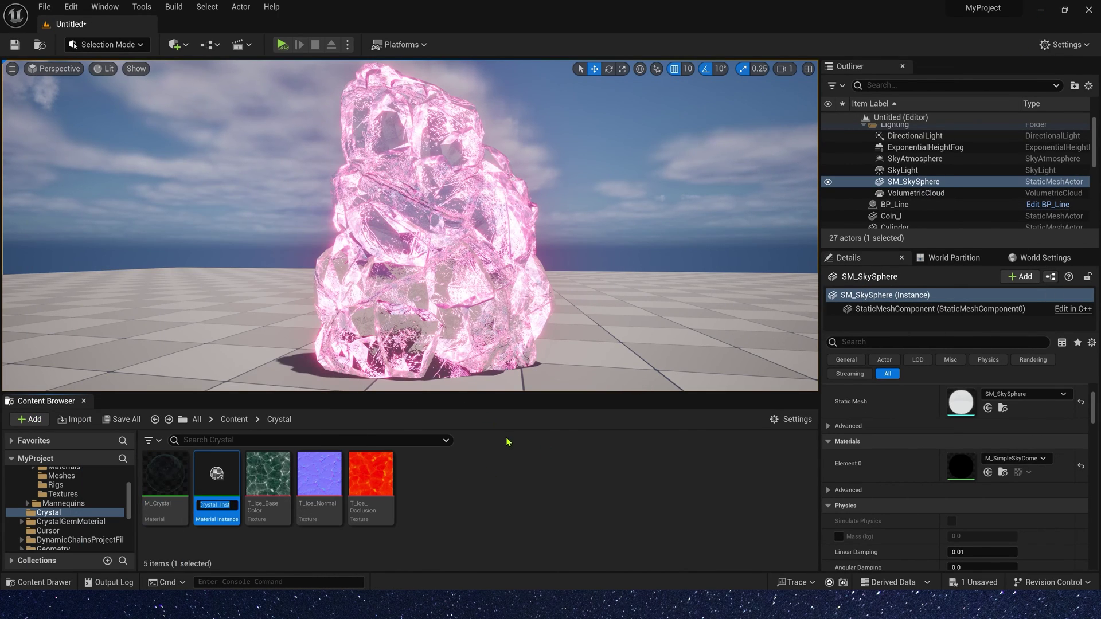
{"action": "key", "text": "Return"}
{"action": "double_click", "coordinate": [217, 479]}
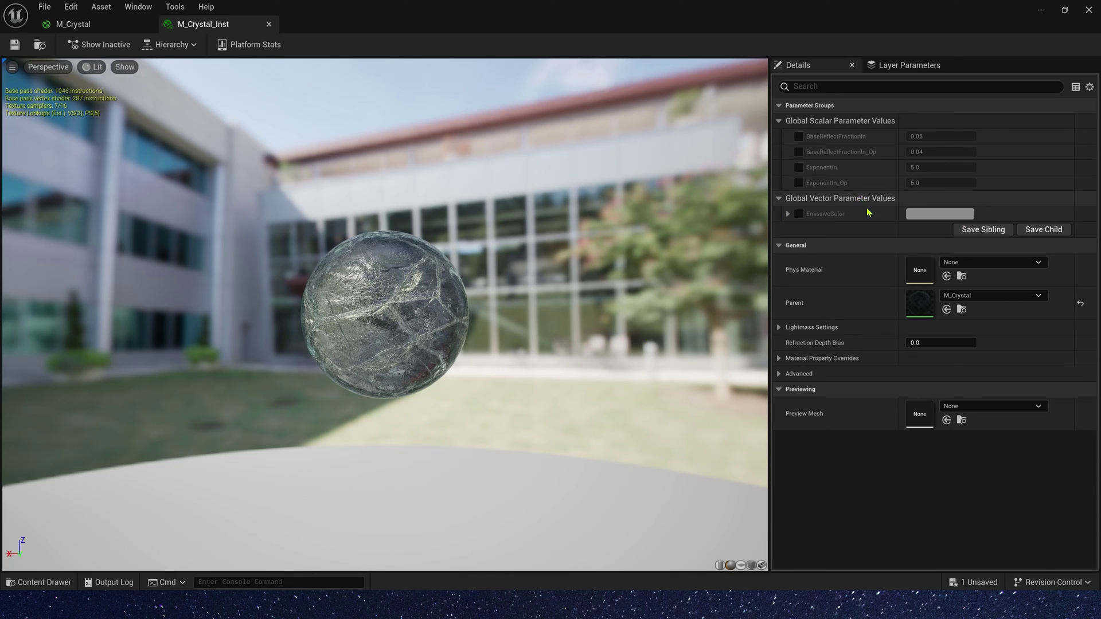
Override EmissiveColor in M_Crystal_Inst with R 50 and B 50, and inspect the sphere.
{"action": "left_click", "coordinate": [798, 214]}
{"action": "left_click", "coordinate": [787, 214]}
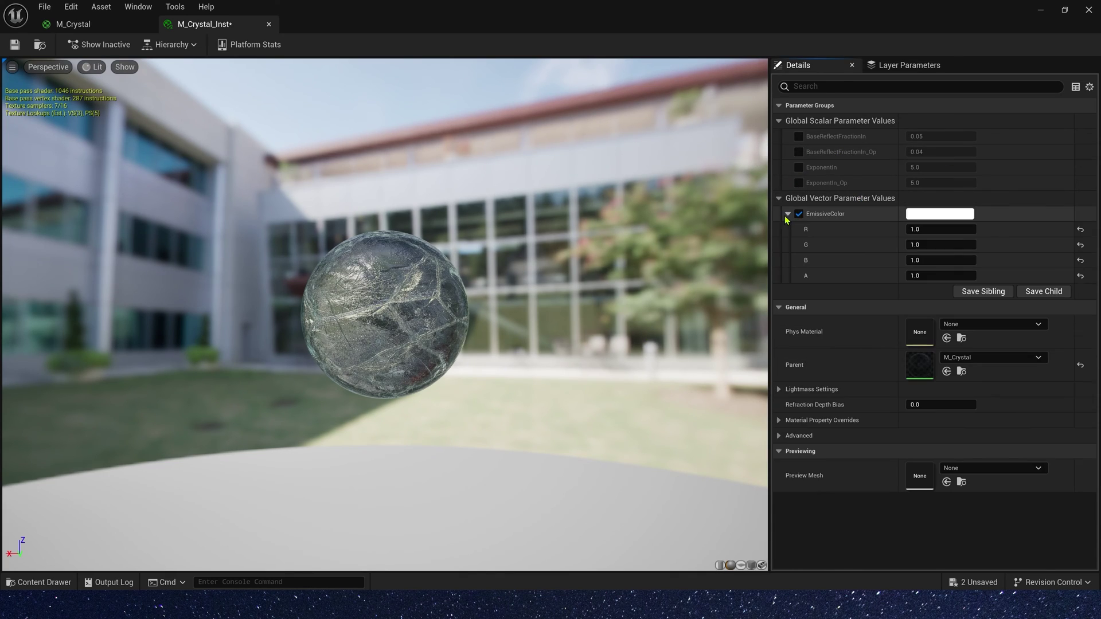
{"action": "left_click", "coordinate": [938, 229]}
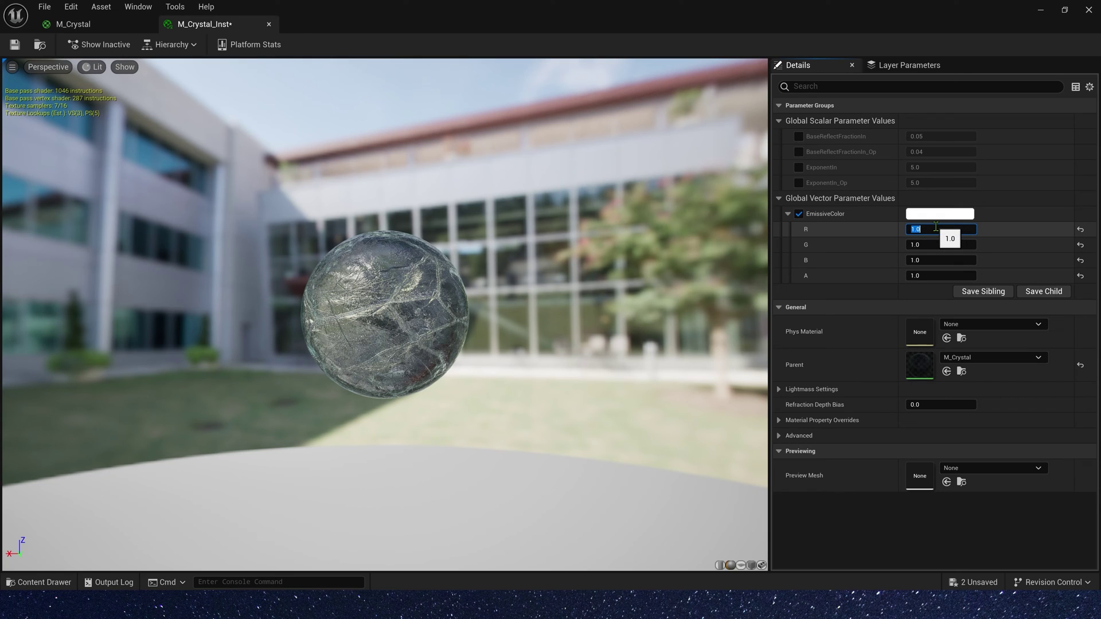
{"action": "type", "text": "50"}
{"action": "key", "text": "Tab"}
{"action": "key", "text": "Tab"}
{"action": "type", "text": "50"}
{"action": "key", "text": "Tab"}
{"action": "left_click_drag", "start_coordinate": [453, 258], "coordinate": [484, 276]}
Enable the four scalar parameter overrides in M_Crystal_Inst and set BaseReflectFractionIn to 0.01.
{"action": "left_click", "coordinate": [799, 137]}
{"action": "left_click", "coordinate": [799, 152]}
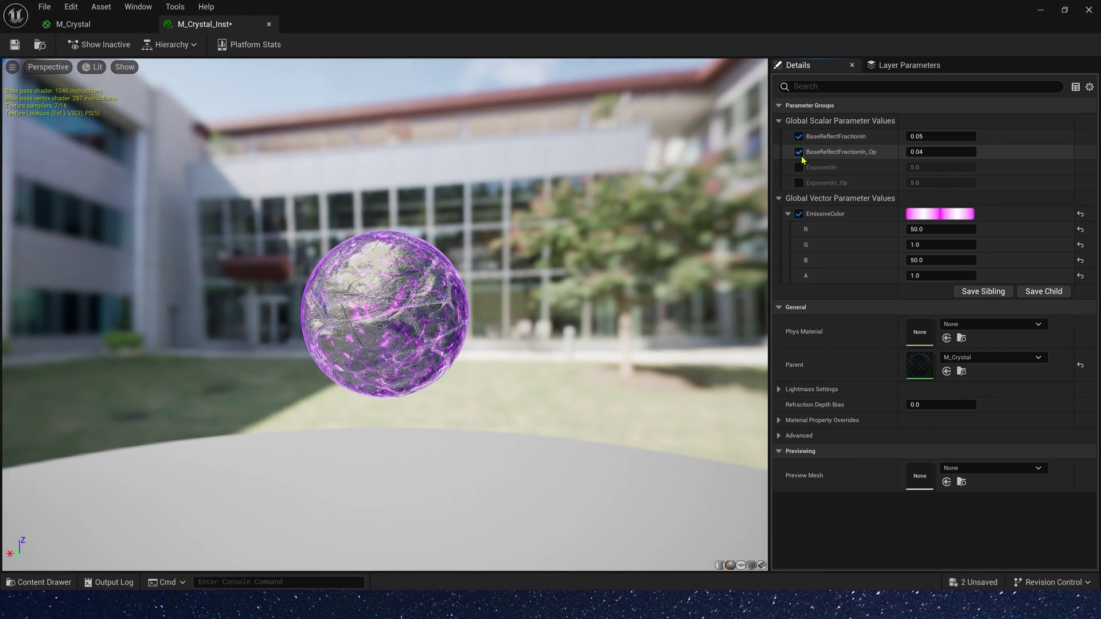
{"action": "left_click", "coordinate": [799, 168]}
{"action": "left_click", "coordinate": [799, 183]}
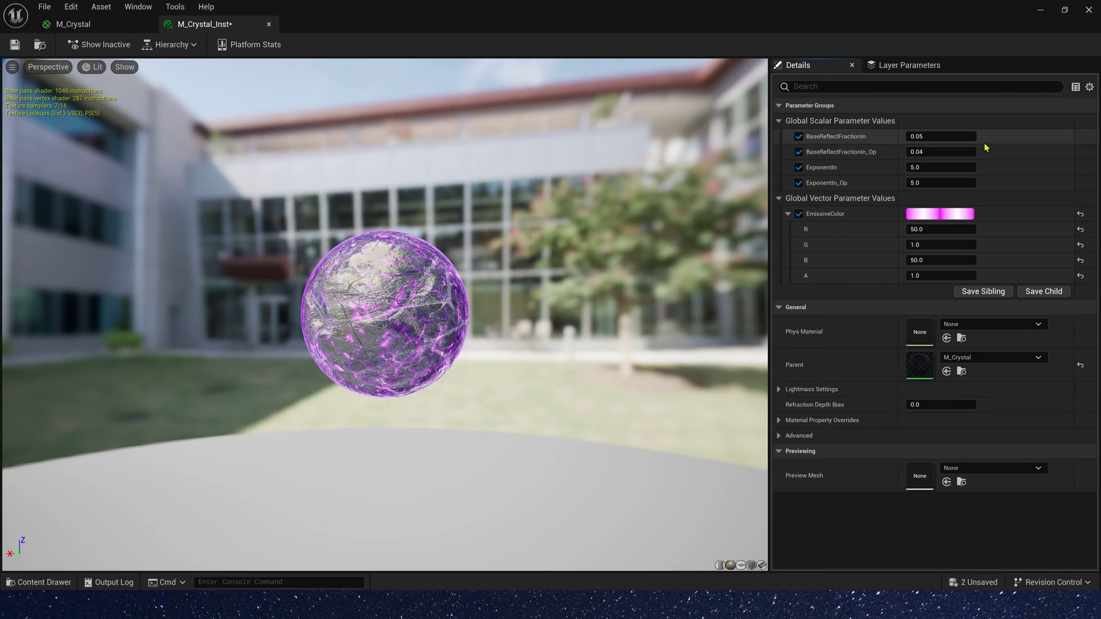
{"action": "left_click", "coordinate": [942, 137]}
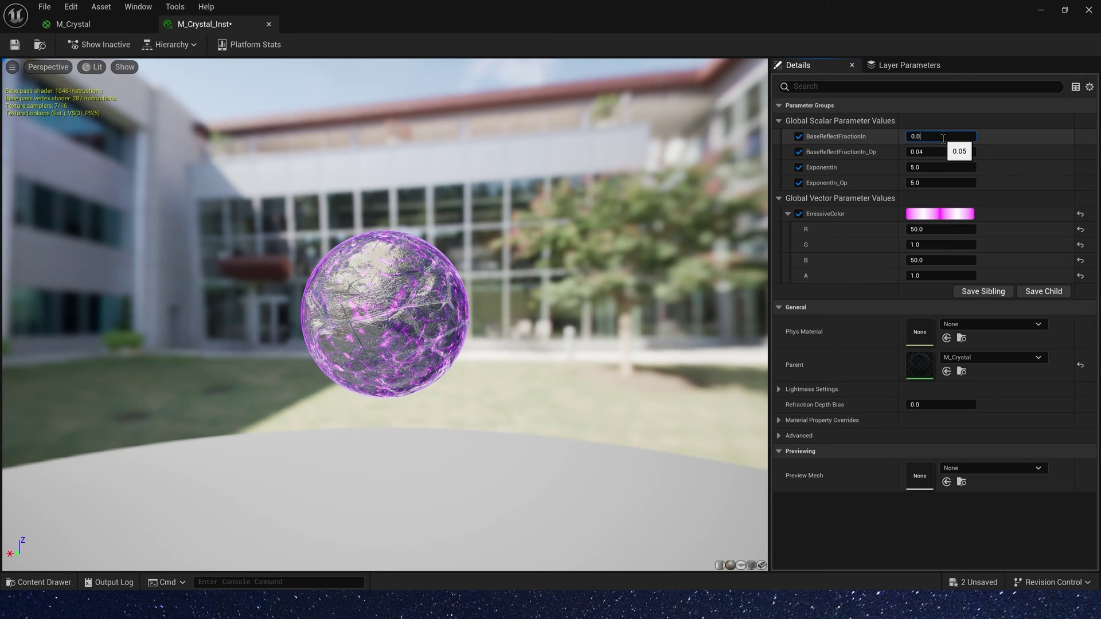
{"action": "key", "text": "Return"}
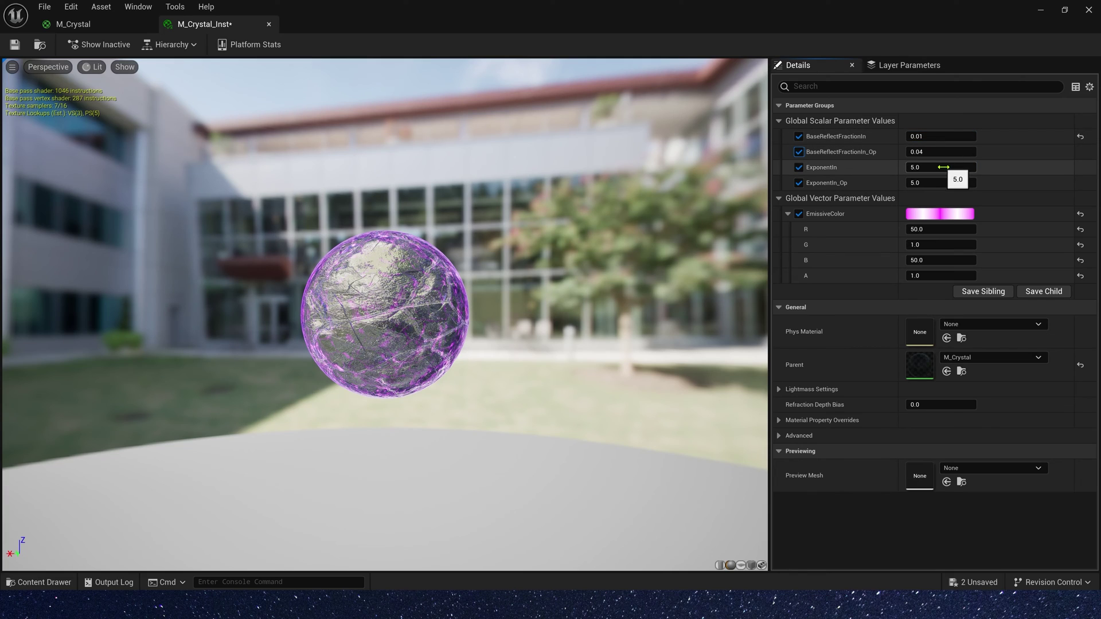
Set ExponentIn to -5 and ExponentIn_Op to -1 in M_Crystal_Inst.
{"action": "left_click", "coordinate": [943, 168]}
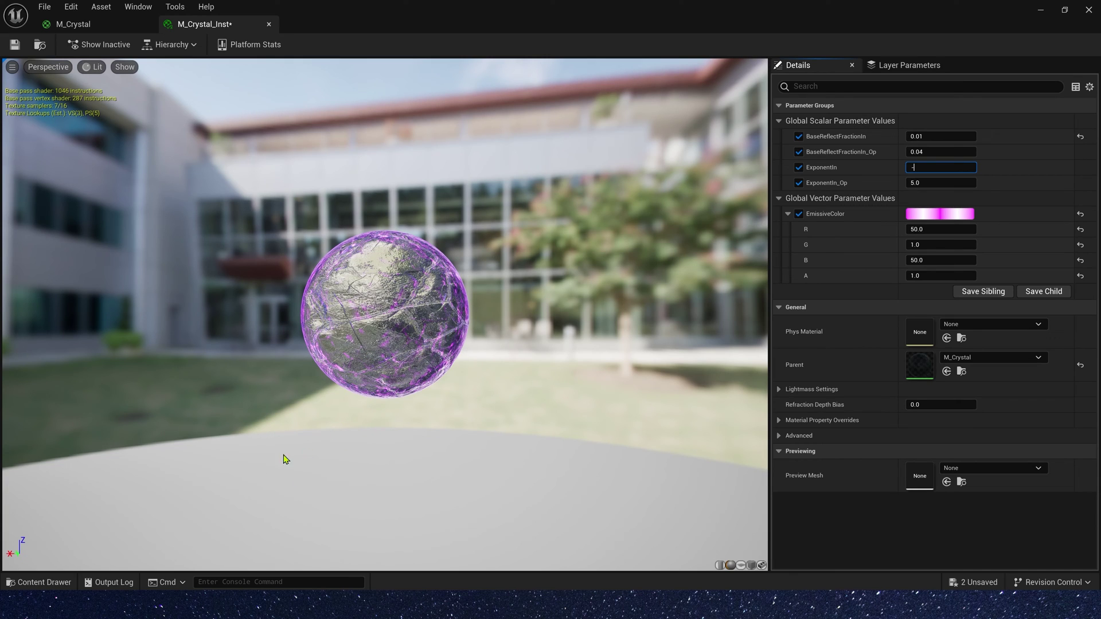
{"action": "left_click_drag", "start_coordinate": [383, 394], "coordinate": [491, 277]}
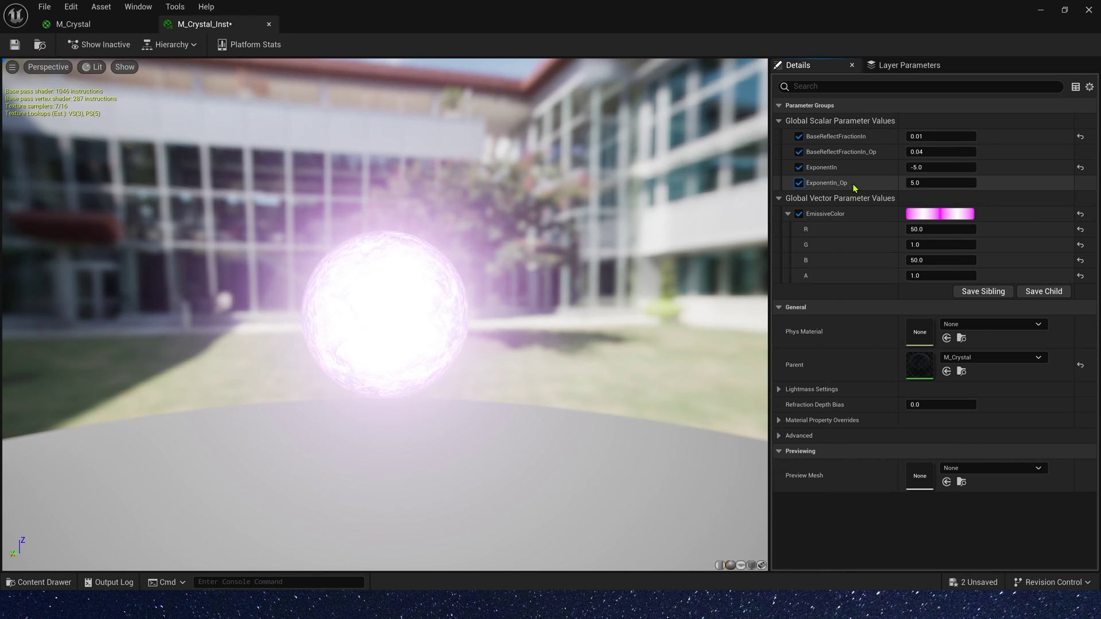
{"action": "left_click", "coordinate": [952, 183]}
{"action": "type", "text": "-1"}
{"action": "key", "text": "Return"}
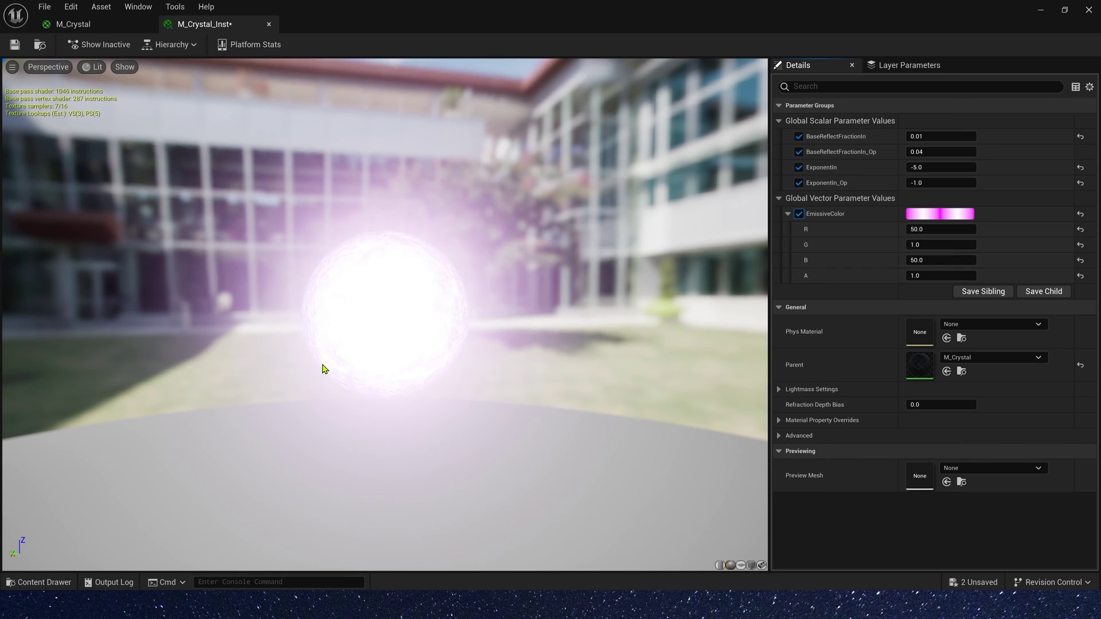
Return to the M_Crystal graph and set the opacity Lerp node's B value to 0.1.
{"action": "left_click", "coordinate": [80, 24]}
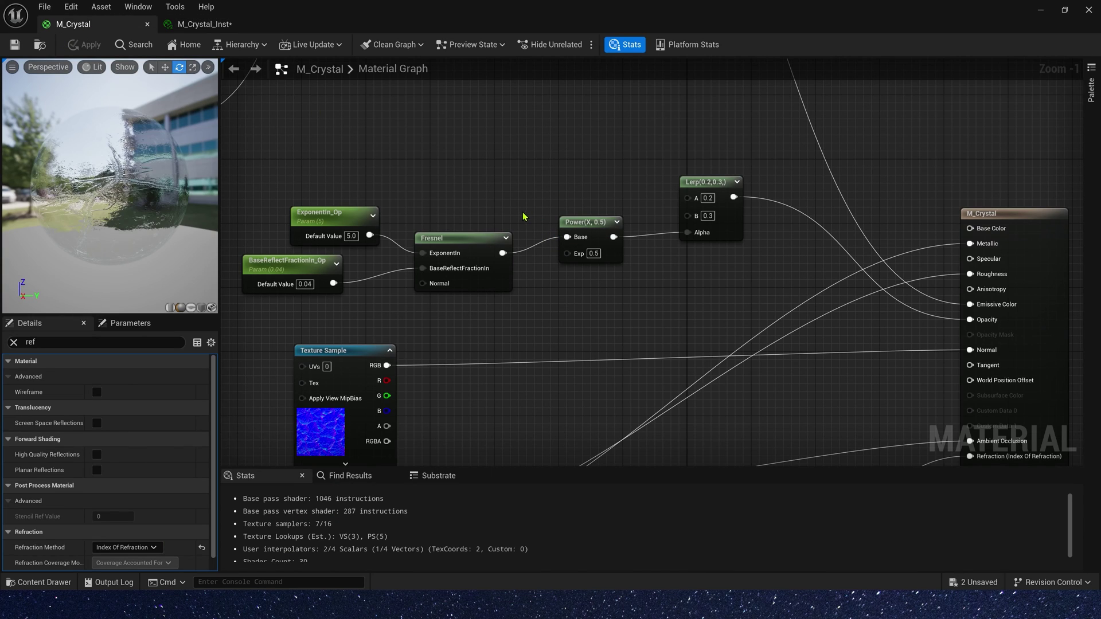
{"action": "right_click_drag", "start_coordinate": [523, 217], "coordinate": [592, 177]}
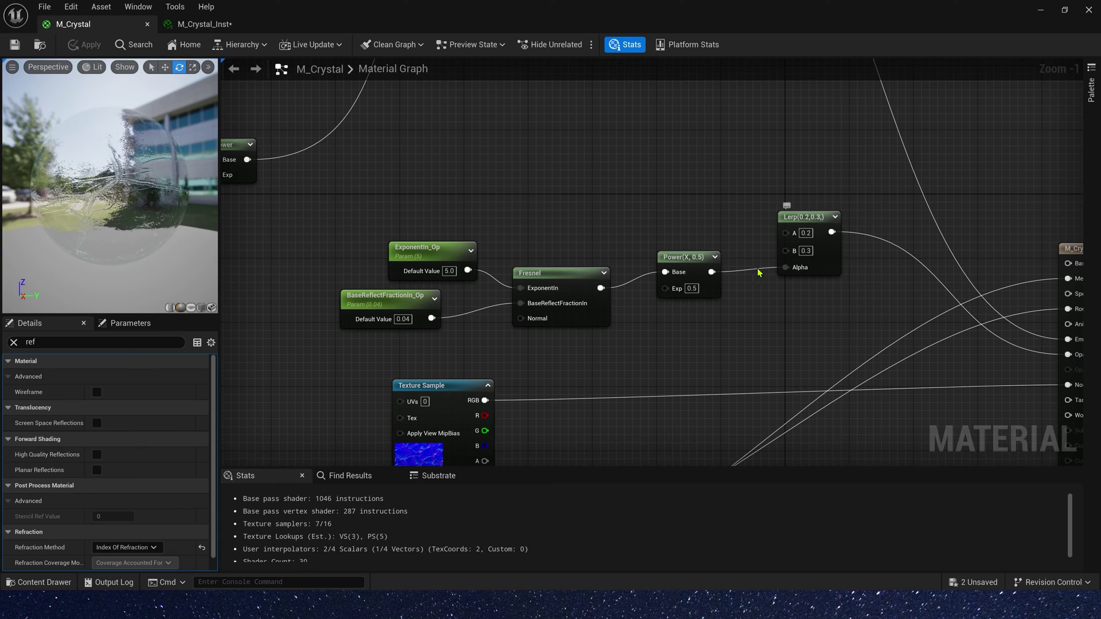
{"action": "left_click", "coordinate": [806, 251]}
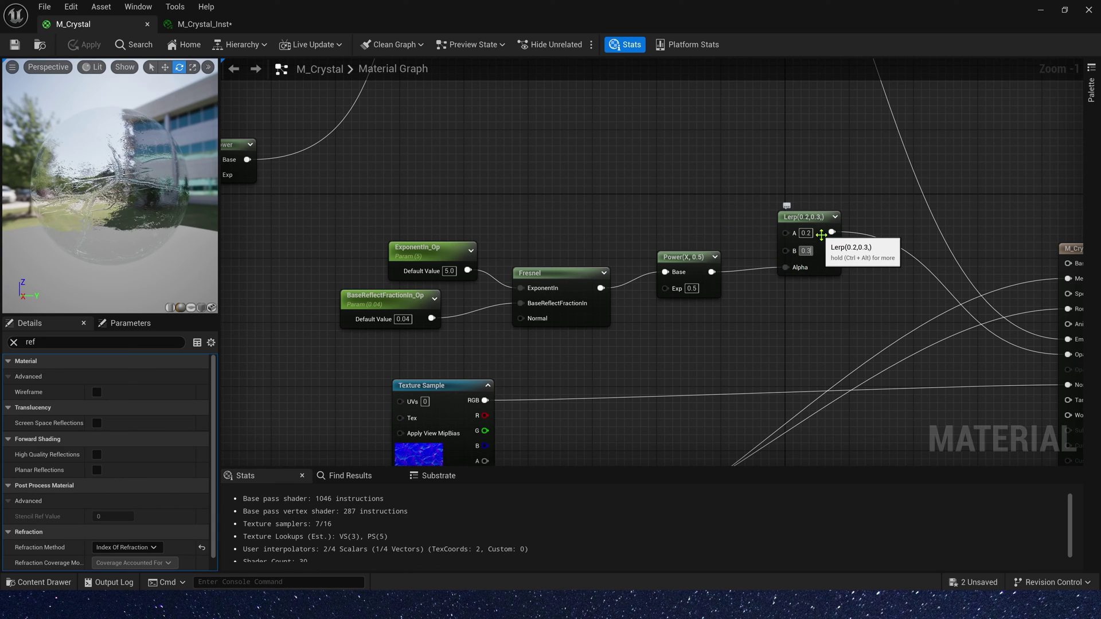
{"action": "type", "text": "0.1"}
{"action": "key", "text": "Return"}
{"action": "right_click_drag", "start_coordinate": [695, 219], "coordinate": [635, 187]}
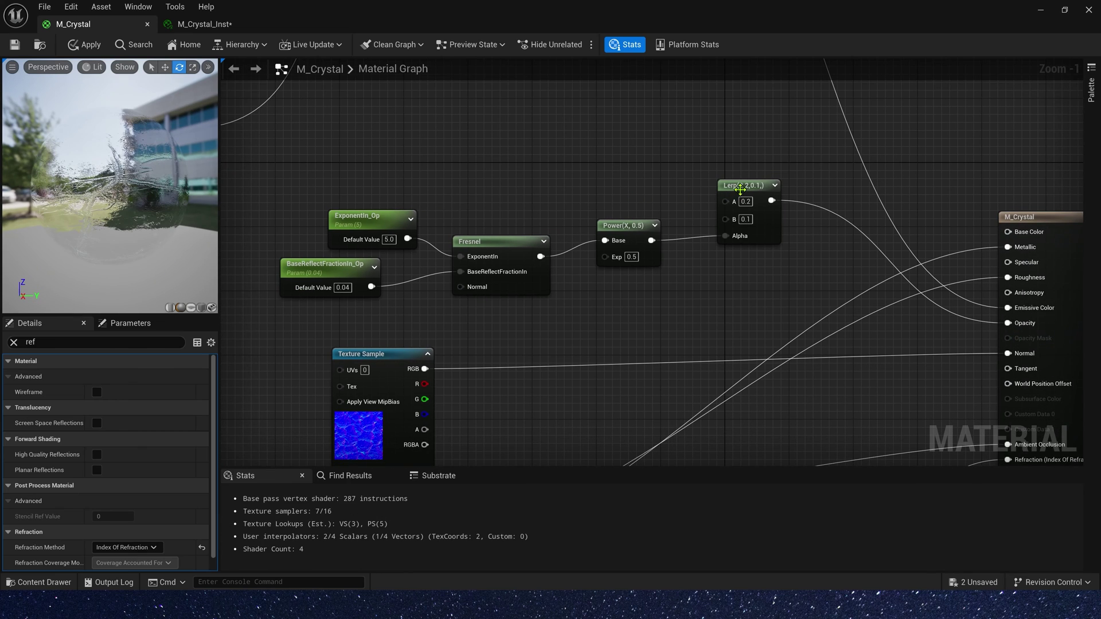
Preview the opacity Lerp node, set the ExponentIn_Op parameter's default value to -1, and inspect the sphere.
{"action": "right_click", "coordinate": [741, 194]}
{"action": "left_click", "coordinate": [814, 213]}
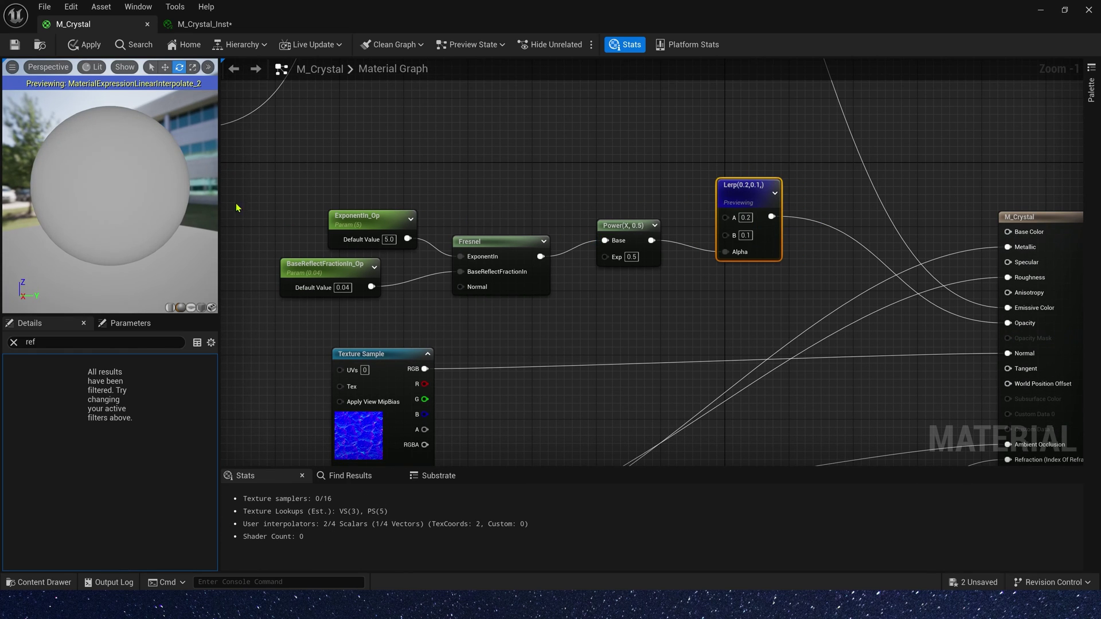
{"action": "left_click", "coordinate": [355, 216]}
{"action": "left_click", "coordinate": [388, 239]}
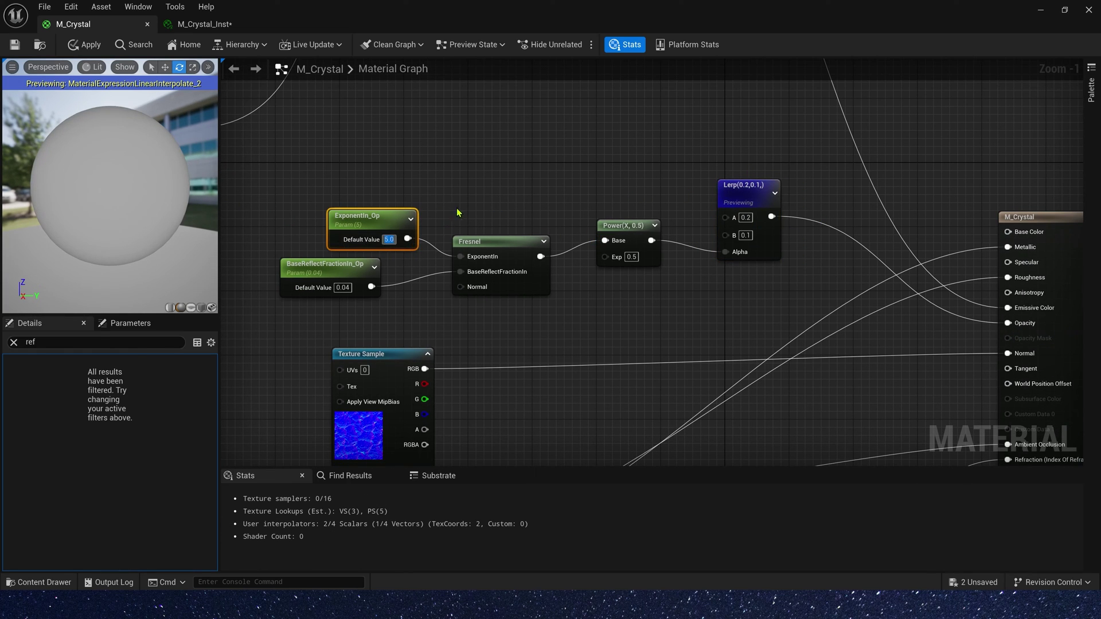
{"action": "type", "text": "-1"}
{"action": "key", "text": "Return"}
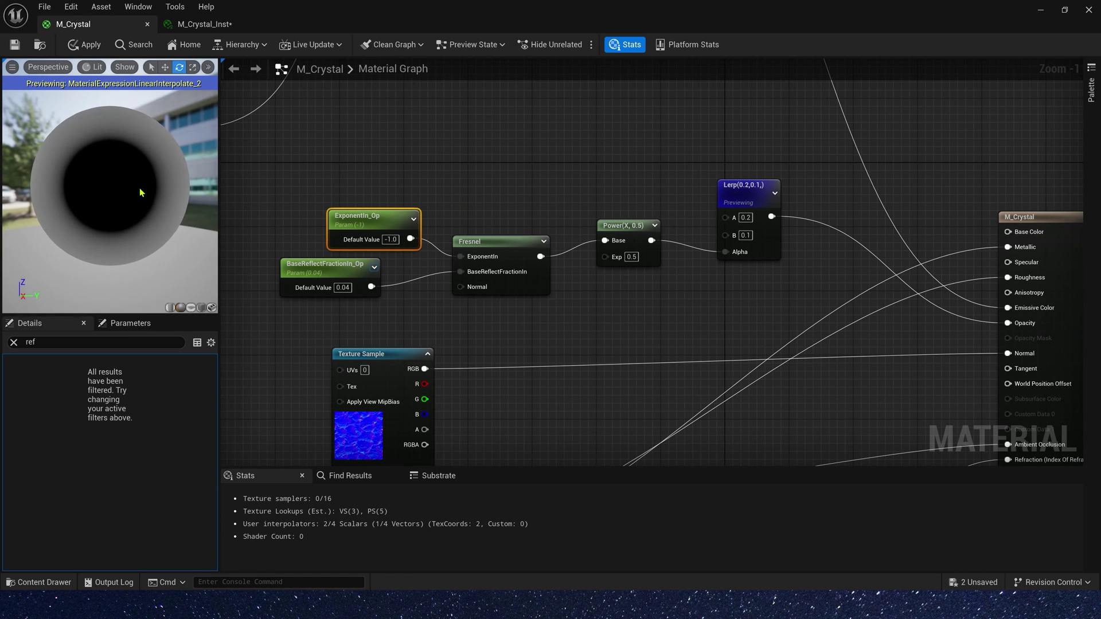
{"action": "left_click_drag", "start_coordinate": [126, 182], "coordinate": [152, 165]}
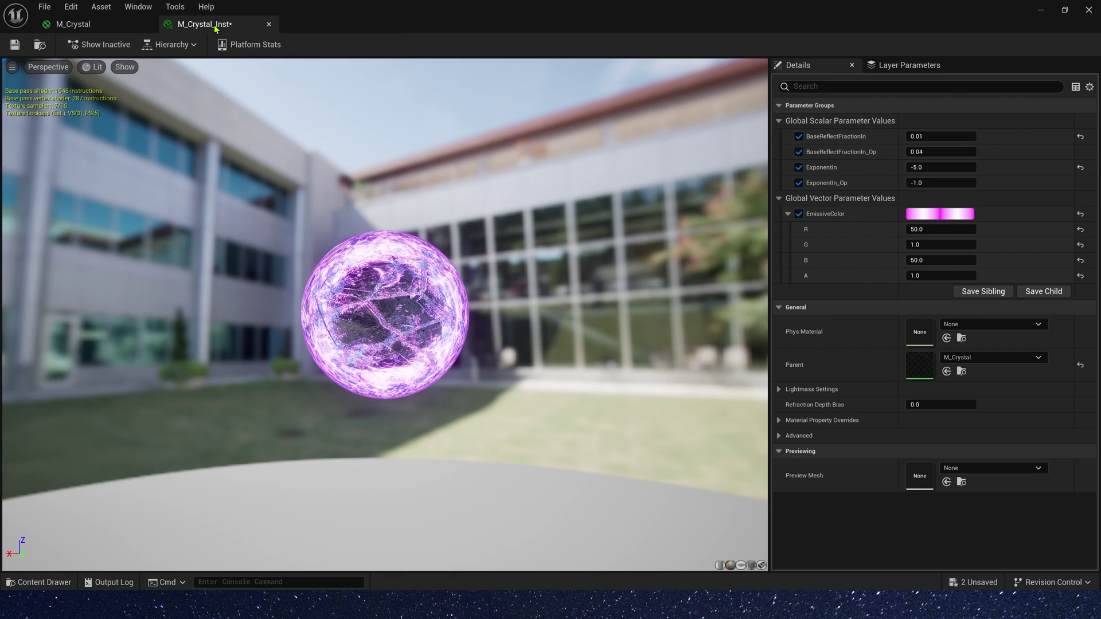
Inspect the M_Crystal_Inst sphere and return to the level editor.
{"action": "left_click", "coordinate": [209, 24]}
{"action": "left_click_drag", "start_coordinate": [389, 270], "coordinate": [414, 255]}
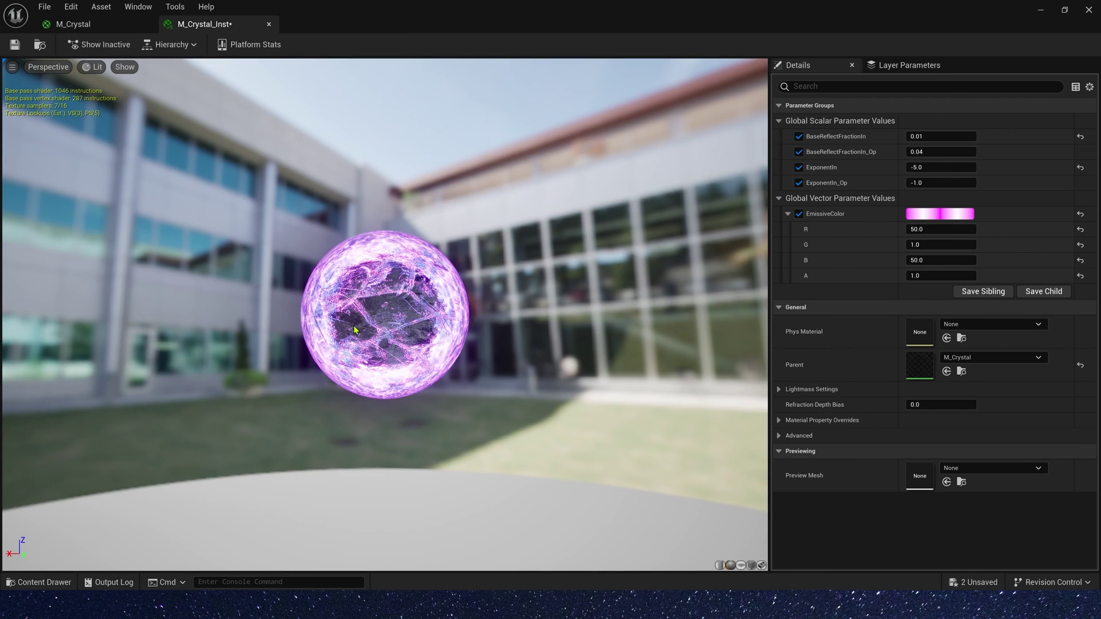
{"action": "left_click", "coordinate": [1039, 11]}
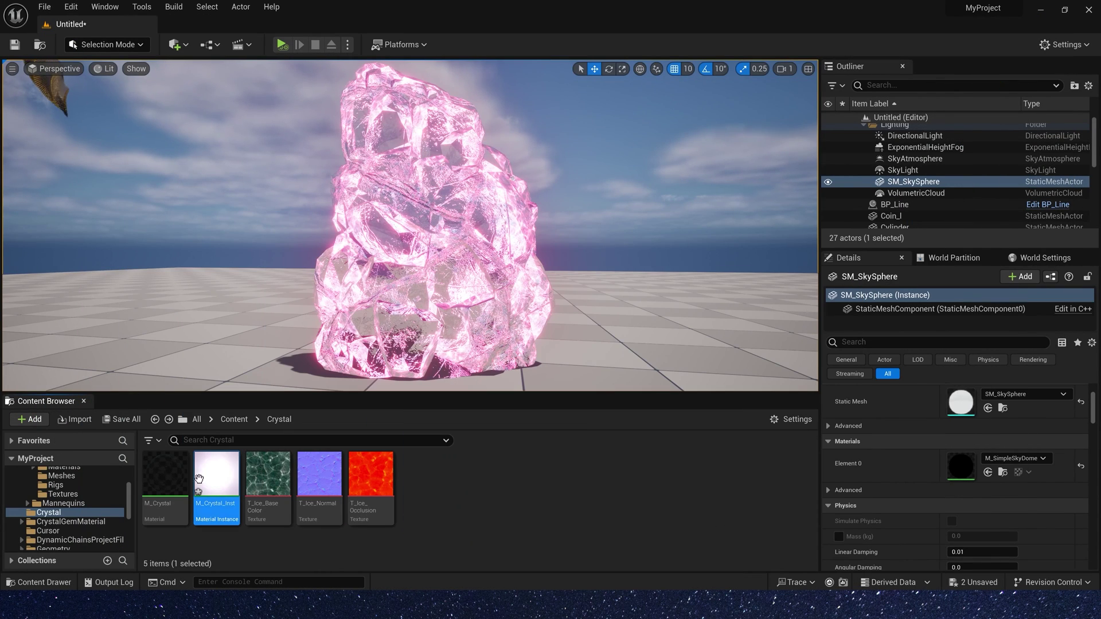
Apply M_Crystal_Inst to the crystal rock mesh in the level and inspect it from different distances.
{"action": "left_click_drag", "start_coordinate": [206, 478], "coordinate": [444, 262]}
{"action": "left_click", "coordinate": [443, 262]}
{"action": "right_click_drag", "start_coordinate": [443, 262], "coordinate": [401, 262]}
{"action": "mouse_move", "coordinate": [492, 230]}
{"action": "right_mouse_down"}
{"action": "mouse_move", "coordinate": [609, 194]}
{"action": "mouse_move", "coordinate": [483, 195]}
{"action": "mouse_move", "coordinate": [516, 203]}
{"action": "mouse_move", "coordinate": [499, 195]}
{"action": "mouse_move", "coordinate": [499, 241]}
{"action": "right_mouse_up"}
{"action": "left_click", "coordinate": [609, 195]}
{"action": "key", "text": "s"}
{"action": "key", "text": "w"}
{"action": "key", "text": "s"}
{"action": "mouse_move", "coordinate": [593, 226]}
{"action": "right_mouse_down"}
{"action": "mouse_move", "coordinate": [593, 178]}
{"action": "mouse_move", "coordinate": [593, 226]}
{"action": "right_mouse_up"}
{"action": "key", "text": "w"}
{"action": "key", "text": "s"}
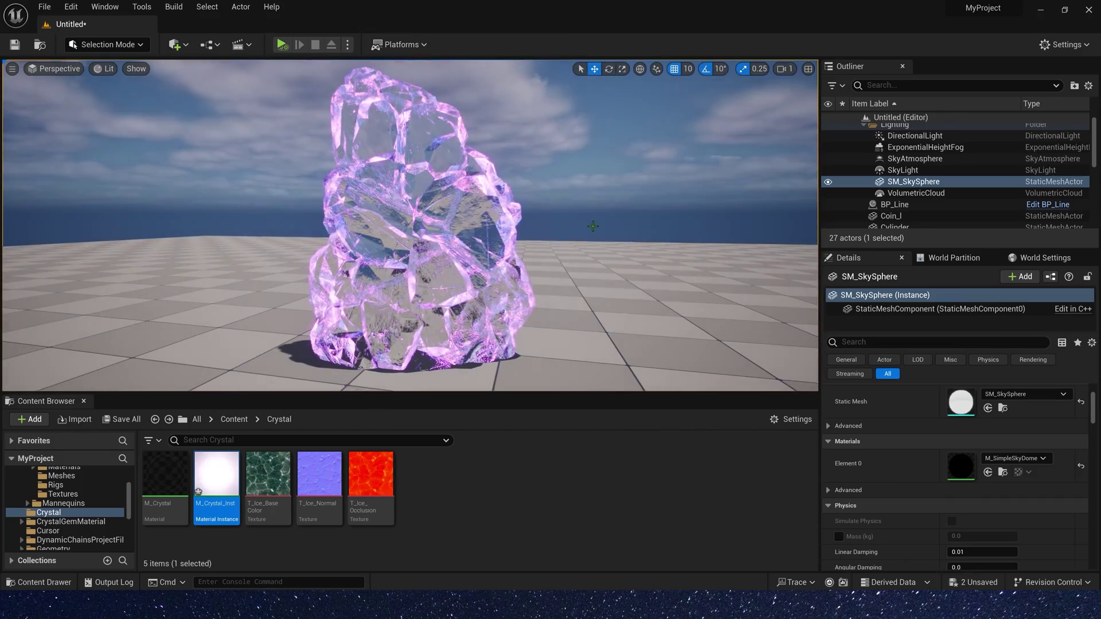
Hide the DirectionalLight in the level and inspect the crystal's glow in the dark.
{"action": "left_click", "coordinate": [828, 140]}
{"action": "right_click_drag", "start_coordinate": [409, 225], "coordinate": [410, 178]}
{"action": "right_click_drag", "start_coordinate": [410, 226], "coordinate": [410, 225]}
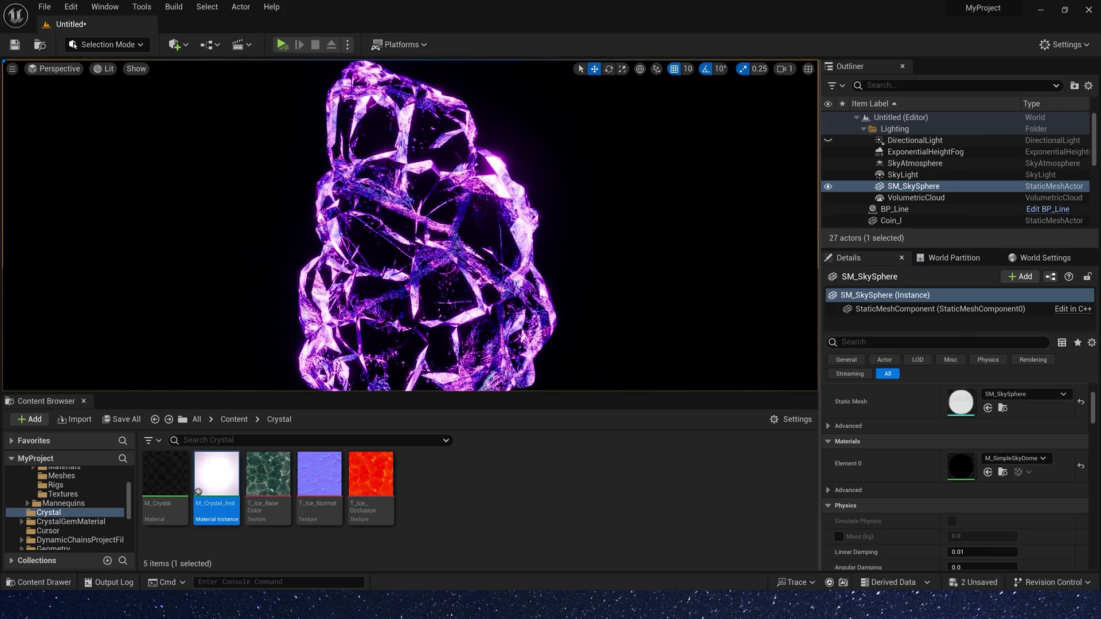
{"action": "right_click_drag", "start_coordinate": [611, 211], "coordinate": [611, 211]}
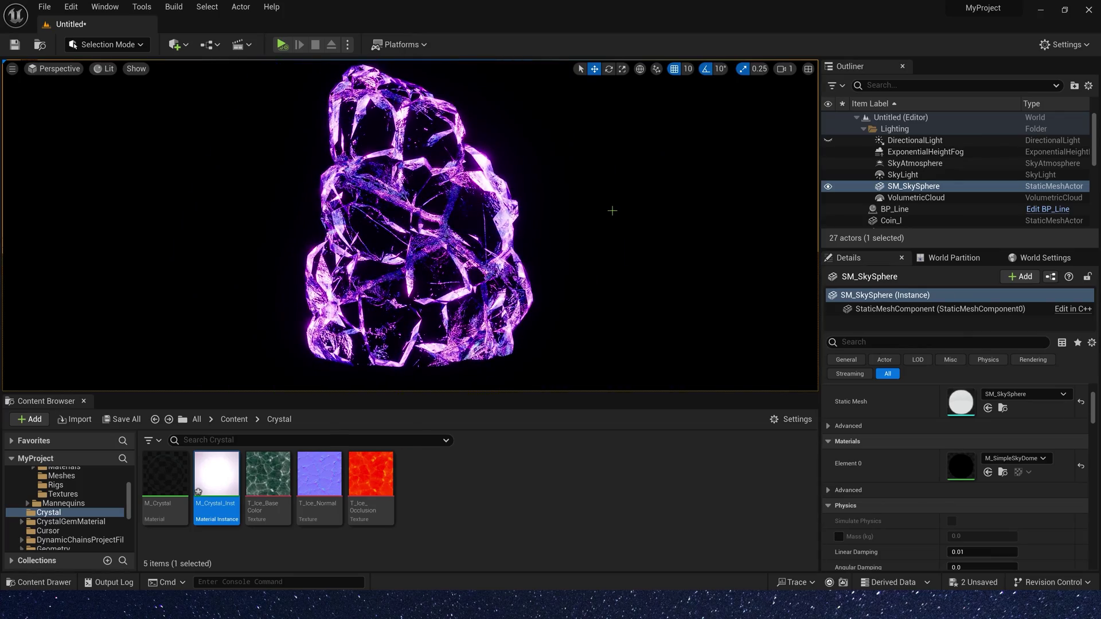